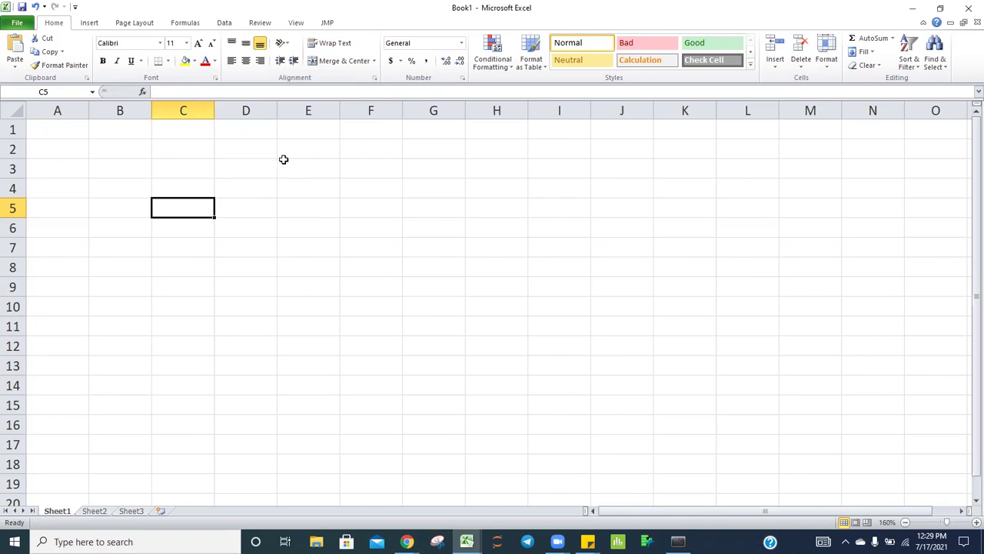
Step: Enter Sigma Level, Process Capability, DPMO and Yield in B3:B6, then autofit column B
left_click(121, 161)
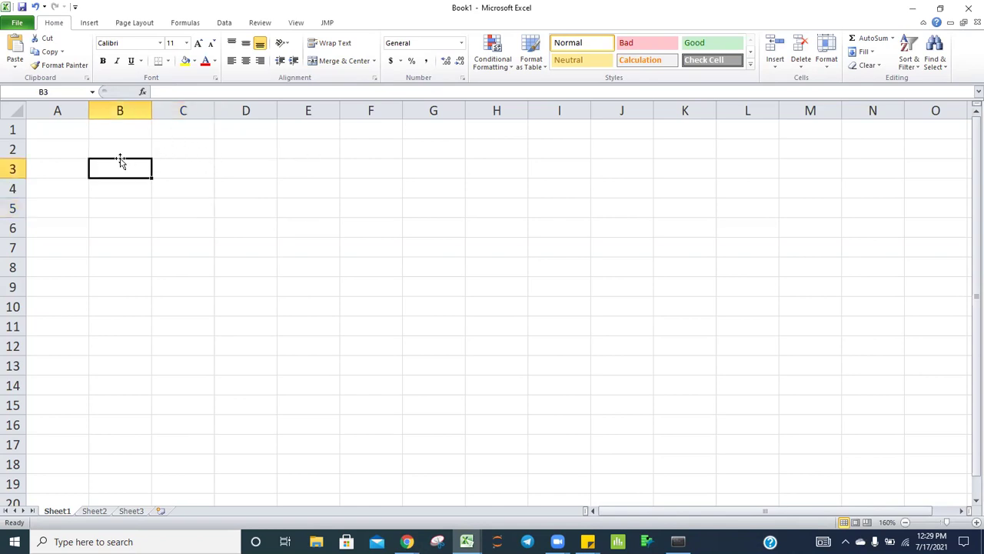
type("Sigma Level")
key("Return")
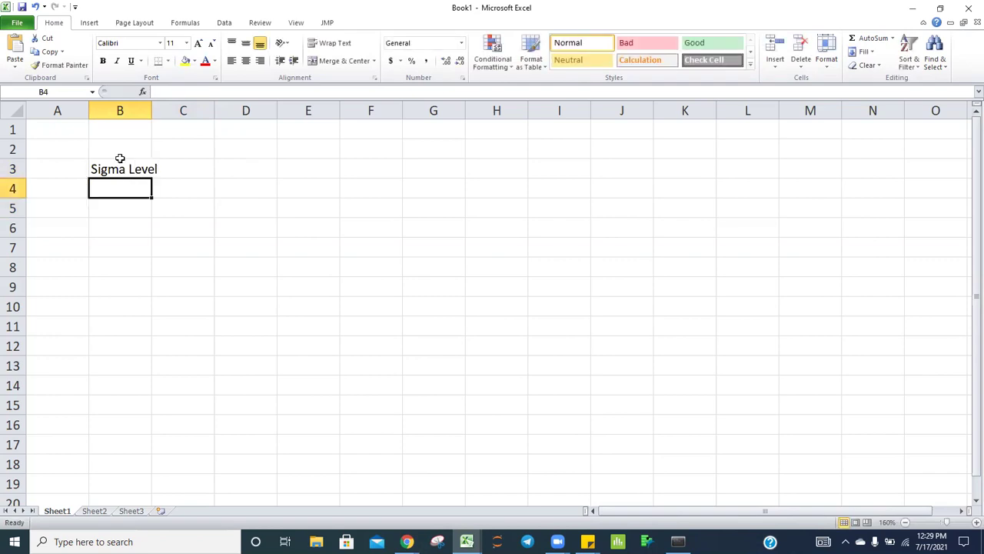
type("Proc")
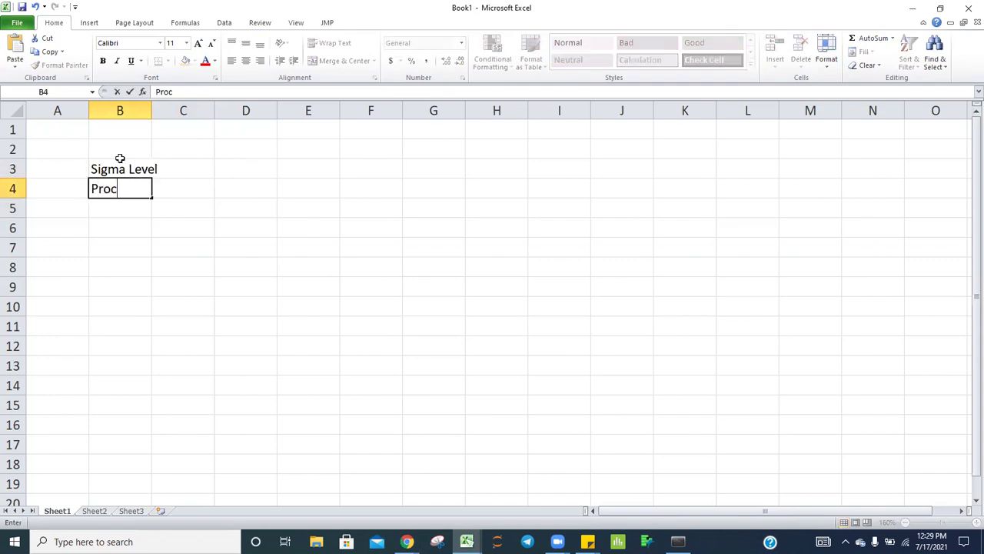
type("ess V")
key("BackSpace")
key("BackSpace")
type("cAPABILITY")
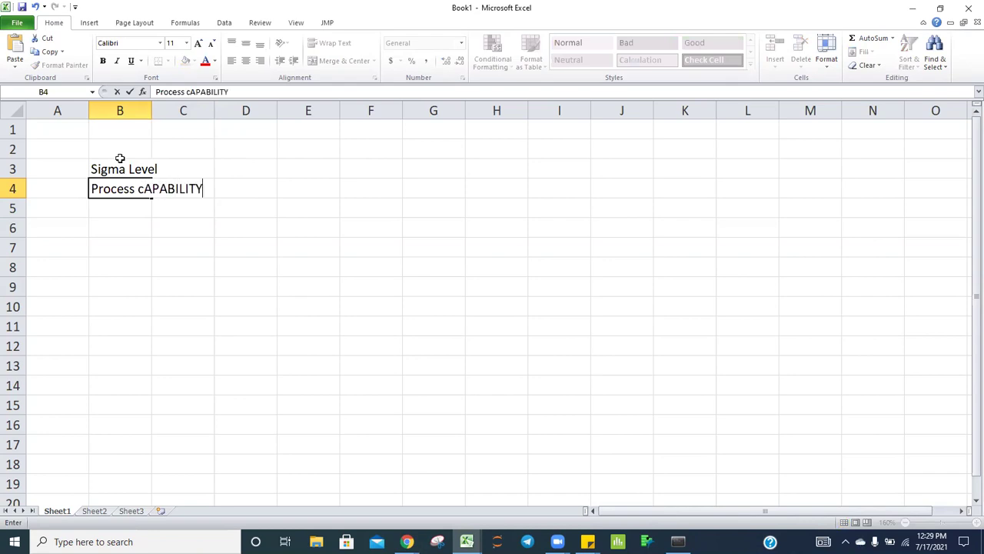
key("Return")
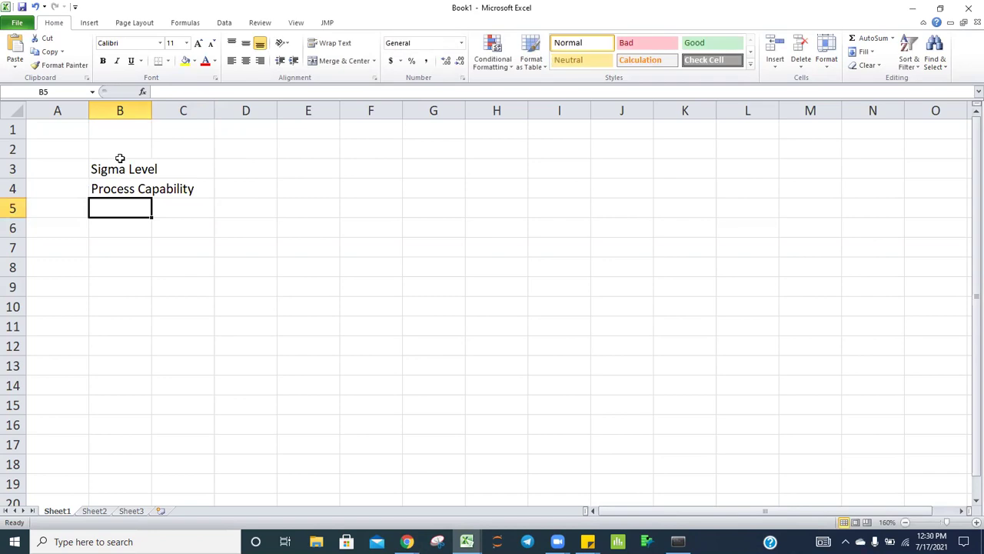
type("DPMO")
key("Return")
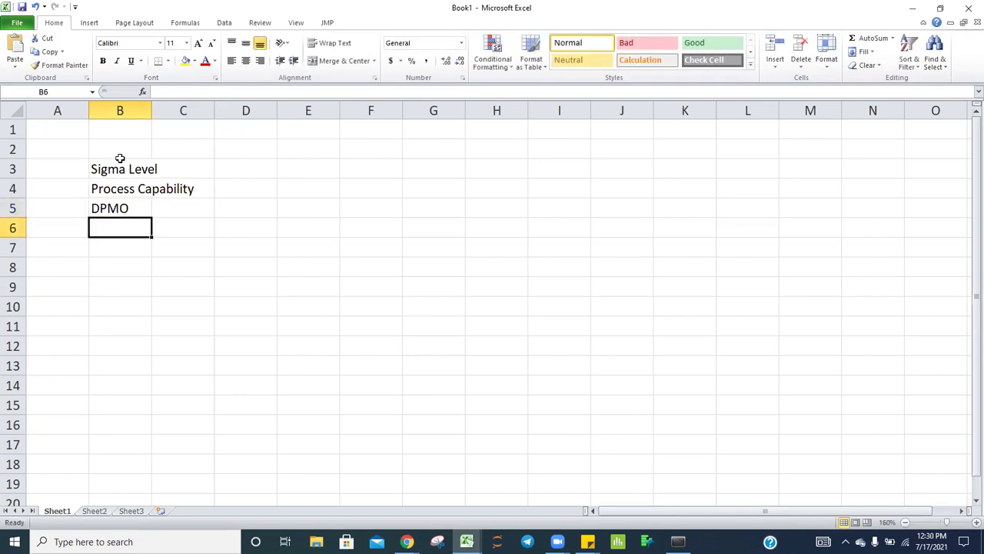
type("yIELD")
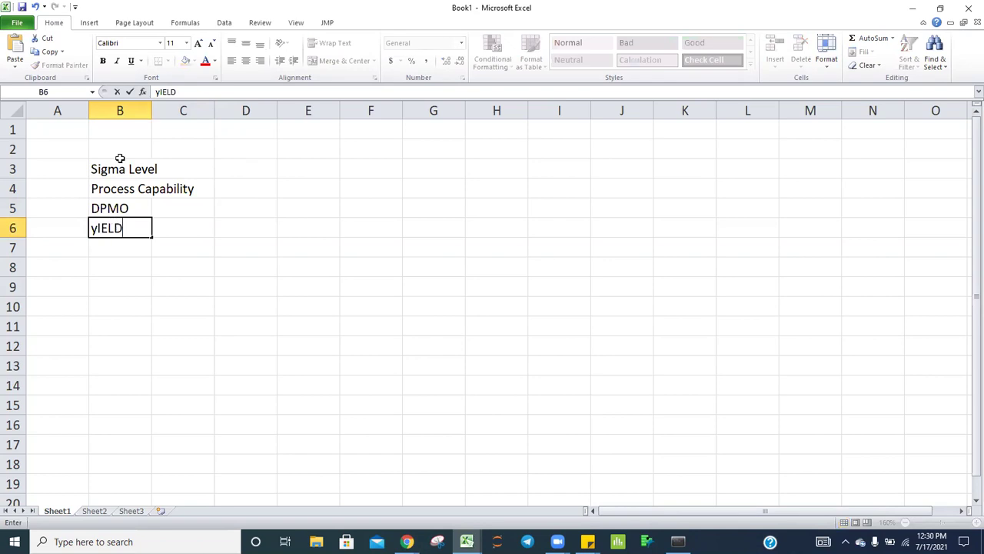
key("Return")
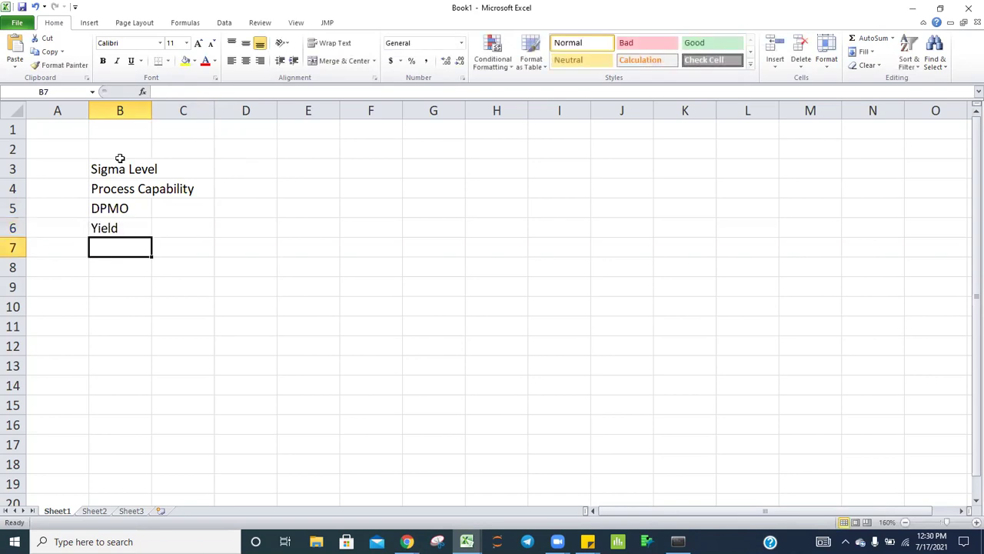
double_click(151, 109)
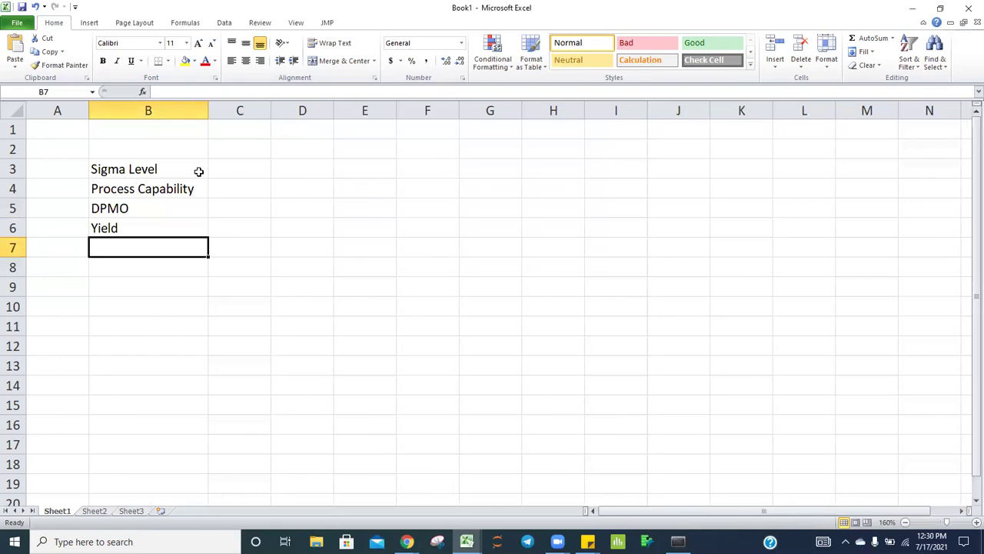
Step: Type the header Sigma Level in D6
left_click(319, 227)
type("Sigma Level")
key("Return")
left_click(319, 227)
key("Return")
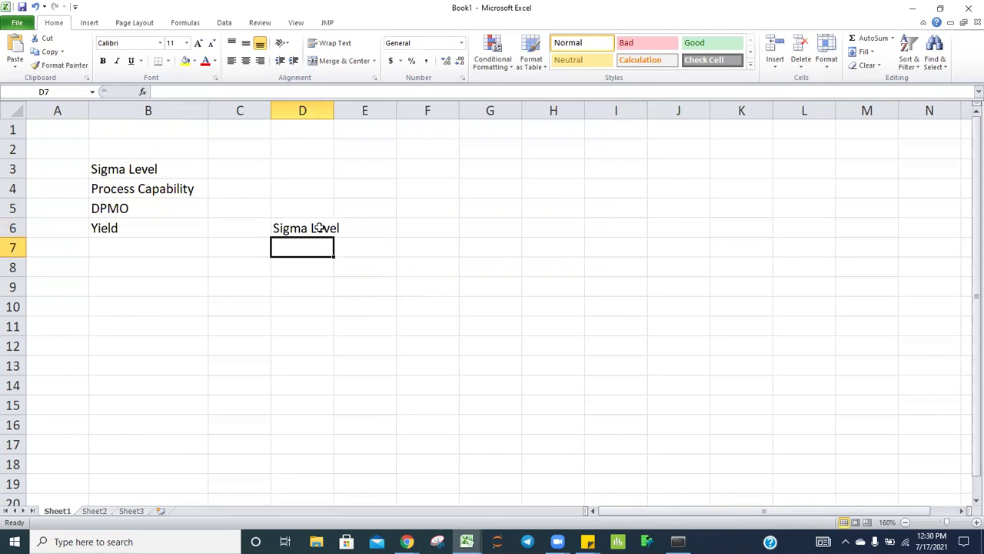
Step: Enter sigma levels 6, 5, 4, 3, 2, 1 in D7:D12 and select the range D6:J12
type("6")
key("Return")
type("5")
key("Return")
type("4")
key("Return")
type("3")
key("Return")
type("2")
key("Return")
type("1")
key("Return")
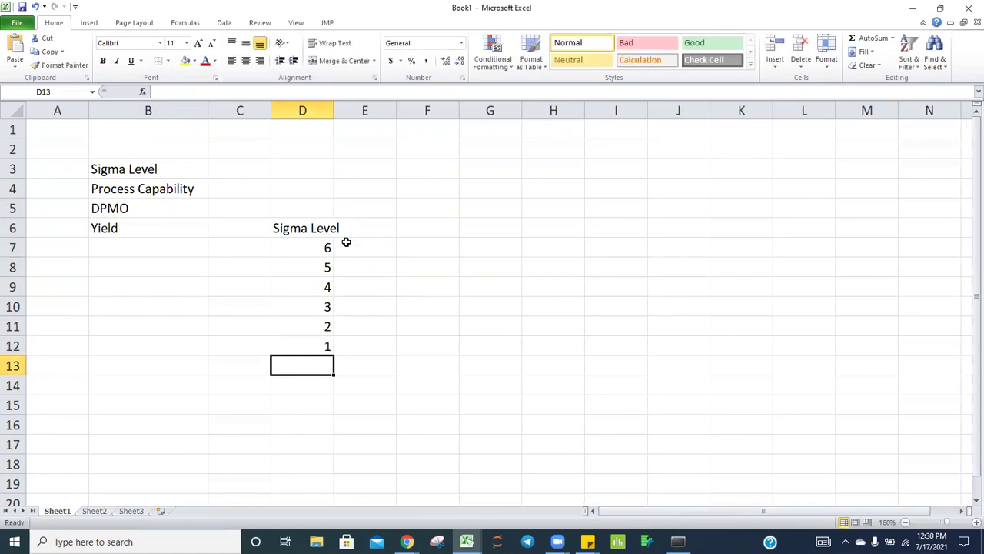
left_click_drag(294, 225, 693, 346)
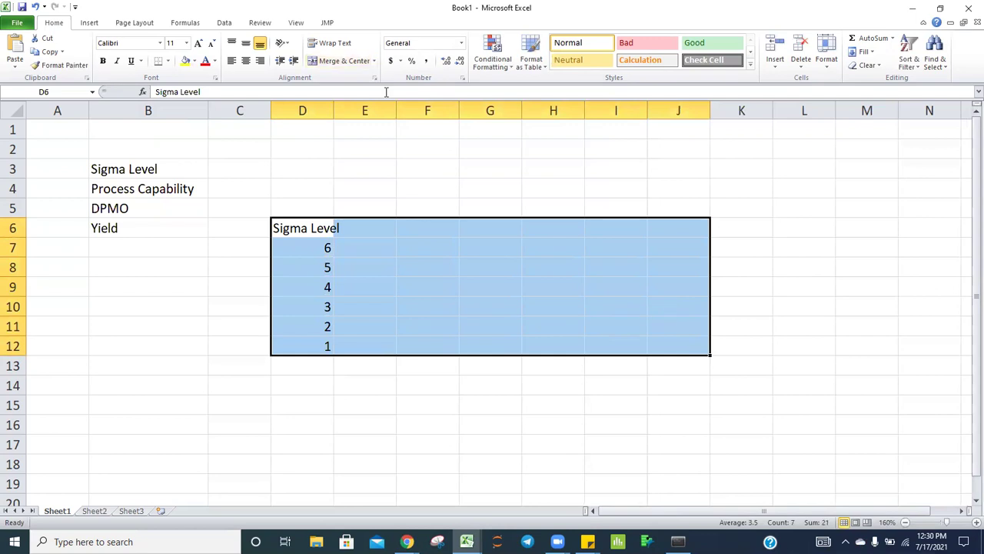
Step: Centre the D6:J12 table, give it All Borders, and autofit column D
left_click(247, 61)
left_click(168, 61)
left_click(192, 158)
double_click(334, 109)
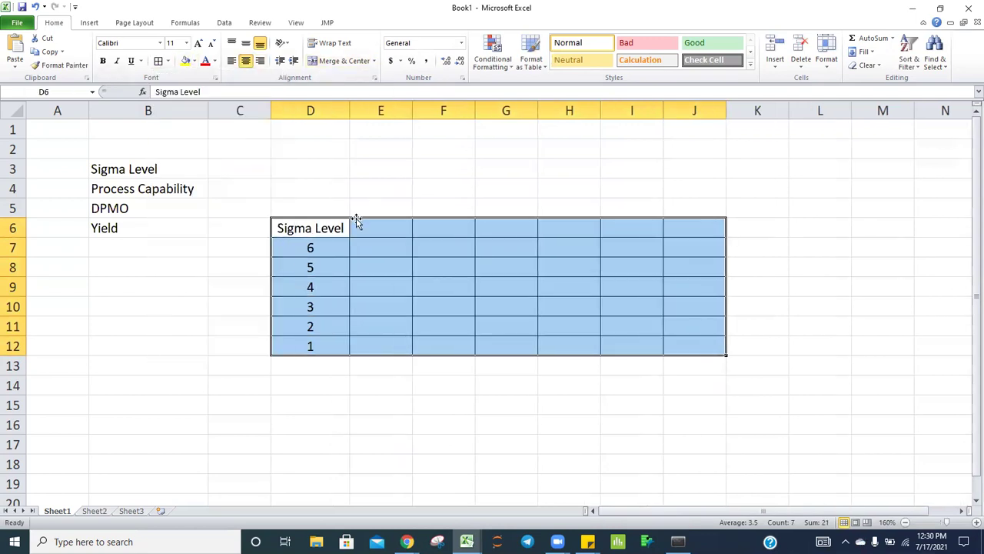
Step: Rename the D6 header to Sigma Level ST and widen column D slightly
left_click(341, 223)
left_click(255, 92)
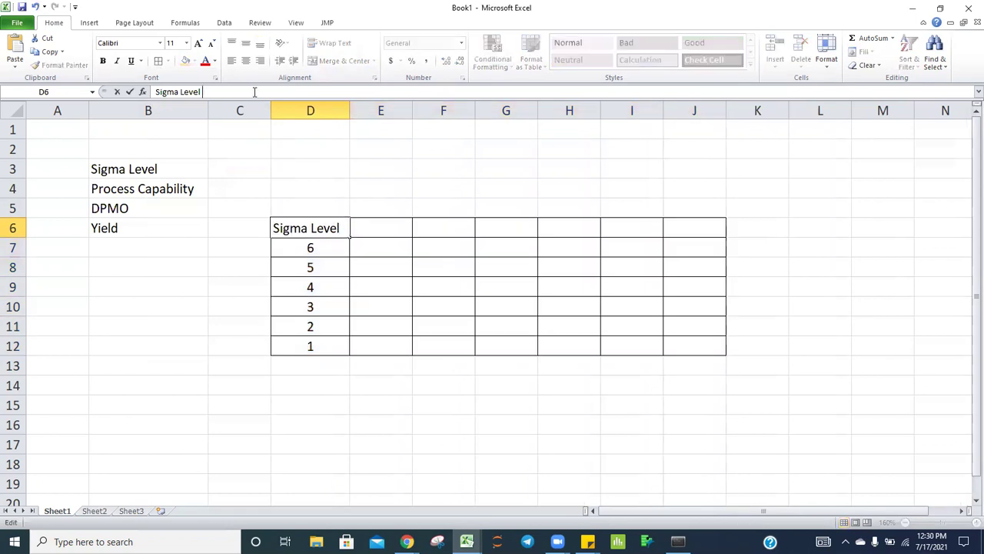
type("ST")
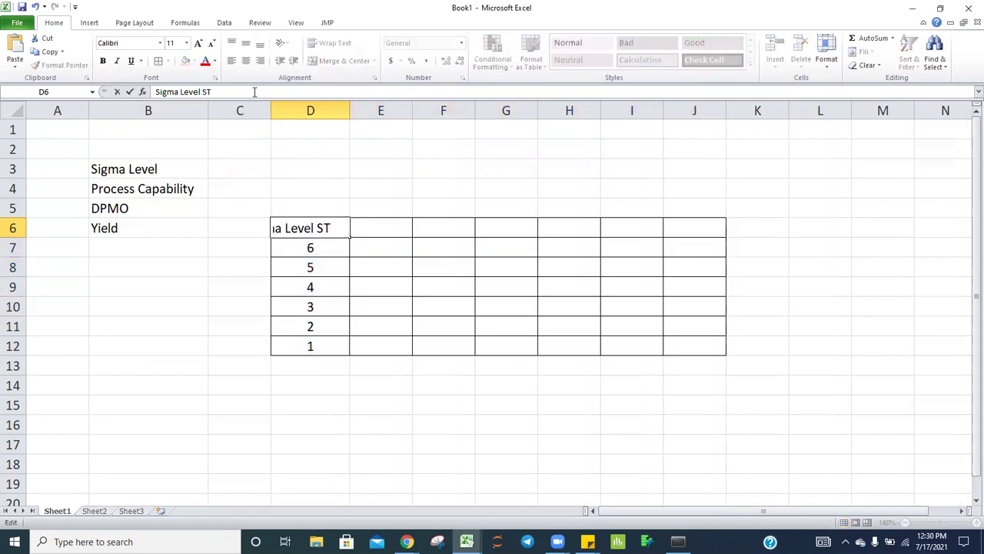
key("Return")
left_click_drag(350, 110, 368, 110)
Step: Paste the header into E6, change it to Sigma Level LT, and autofit column E
left_click(416, 228)
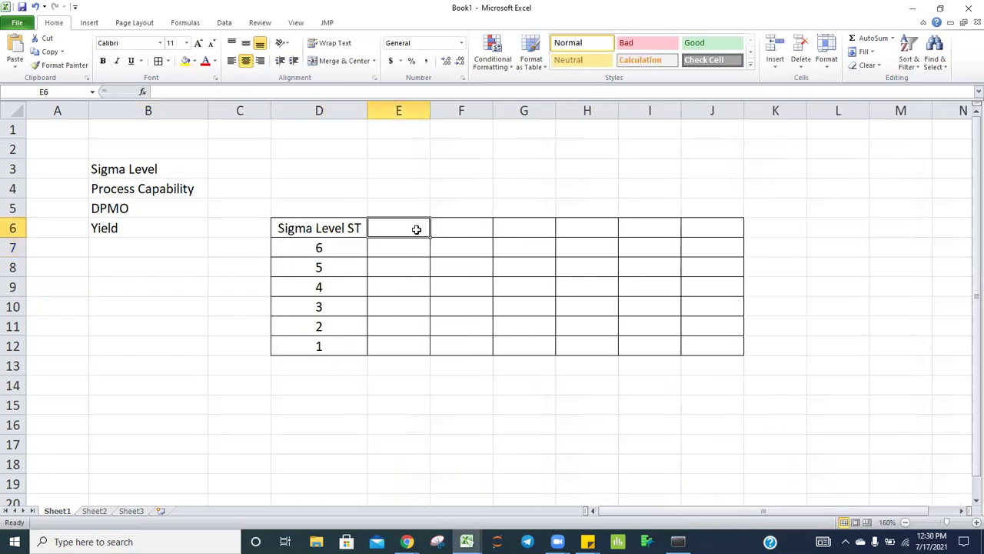
type("Sigma Level ST")
key("F2")
key("Left")
key("BackSpace")
type("L")
key("Return")
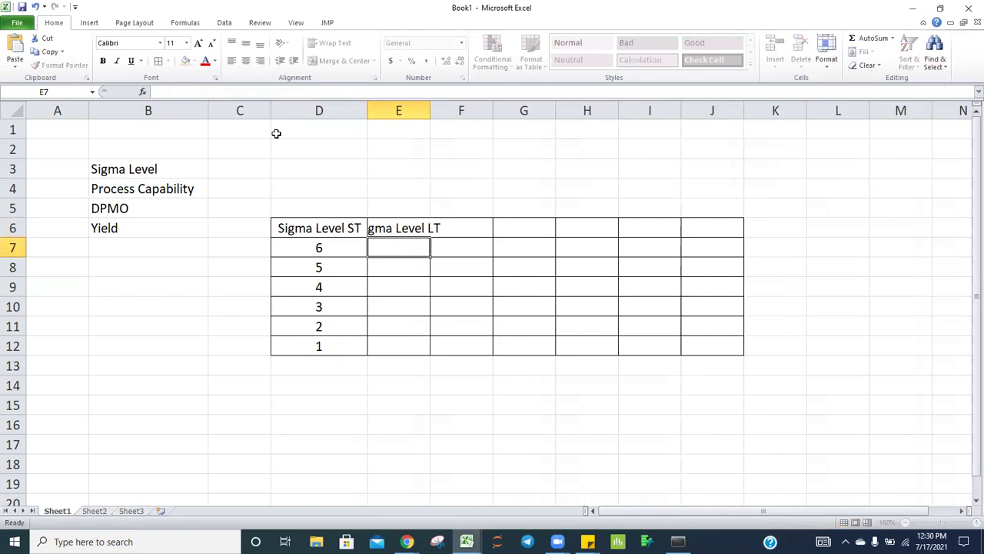
double_click(429, 108)
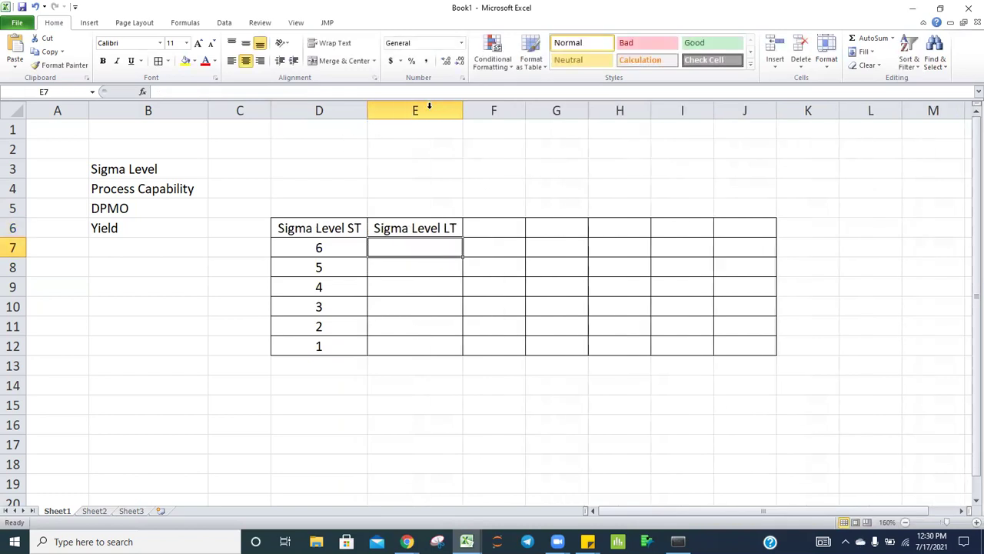
left_click(336, 130)
Step: Type the notes 'ST = LT + 1.5' in D1 and 'LT = ST- 1.5' in D2
type("ST = L")
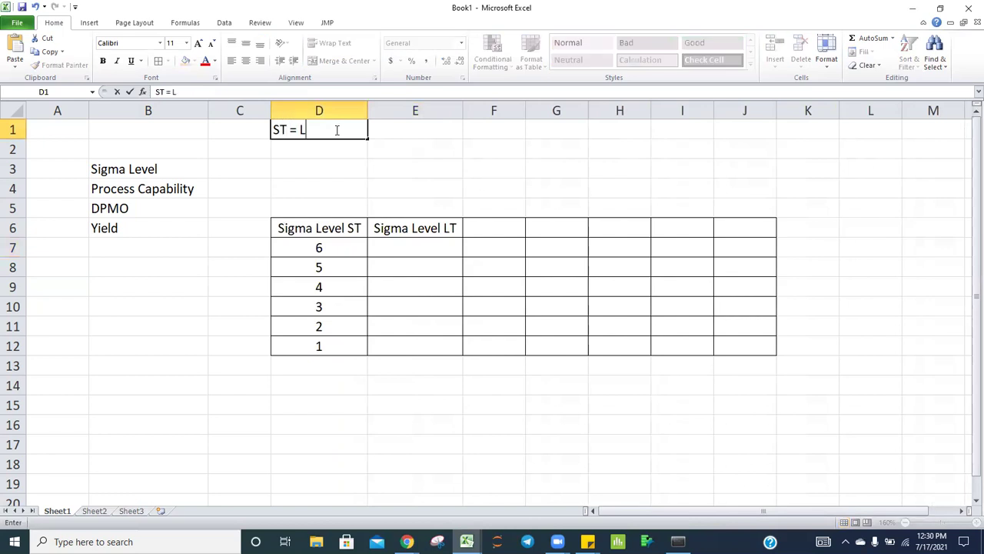
type("T + 1.5")
key("Return")
type("L")
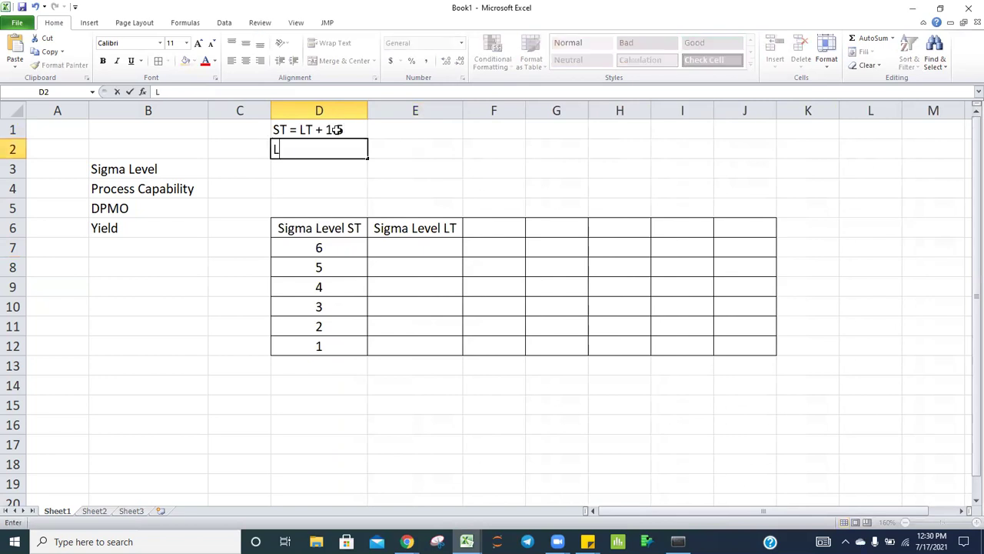
type("T = ST- 1.5")
key("Return")
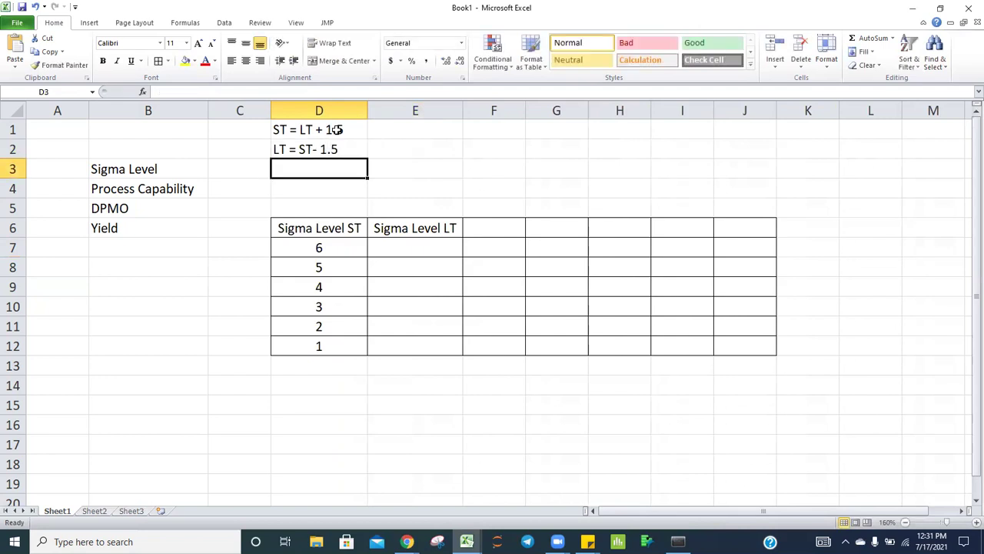
Step: Enter =D7-1.5 in E7 to get the long-term sigma 4.5
left_click(416, 229)
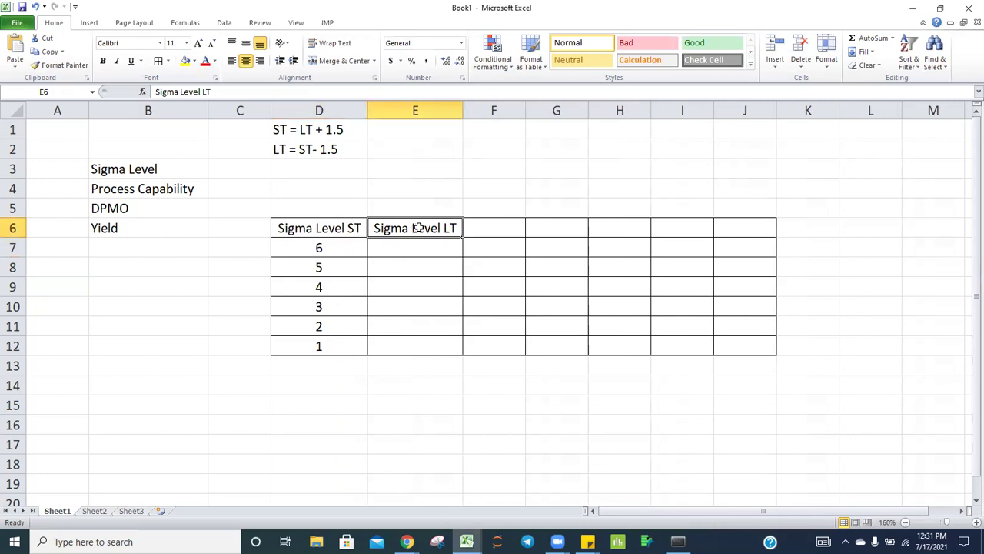
left_click(313, 150)
left_click(395, 244)
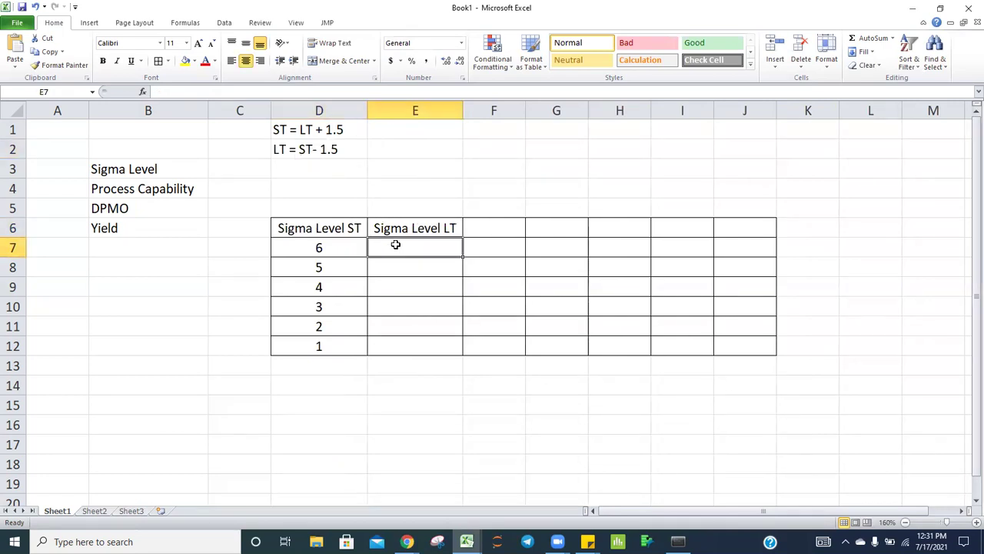
type("=")
key("Left")
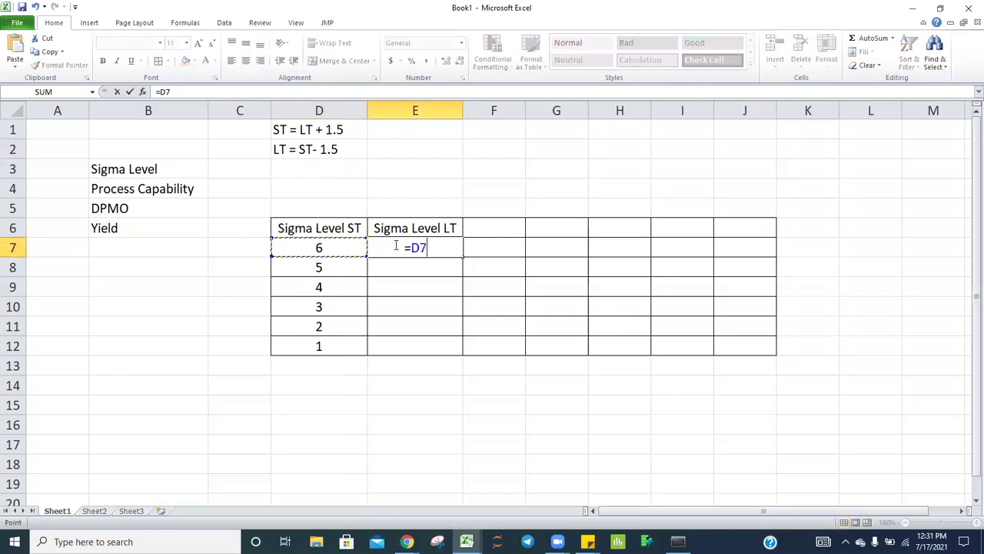
type("-1.5")
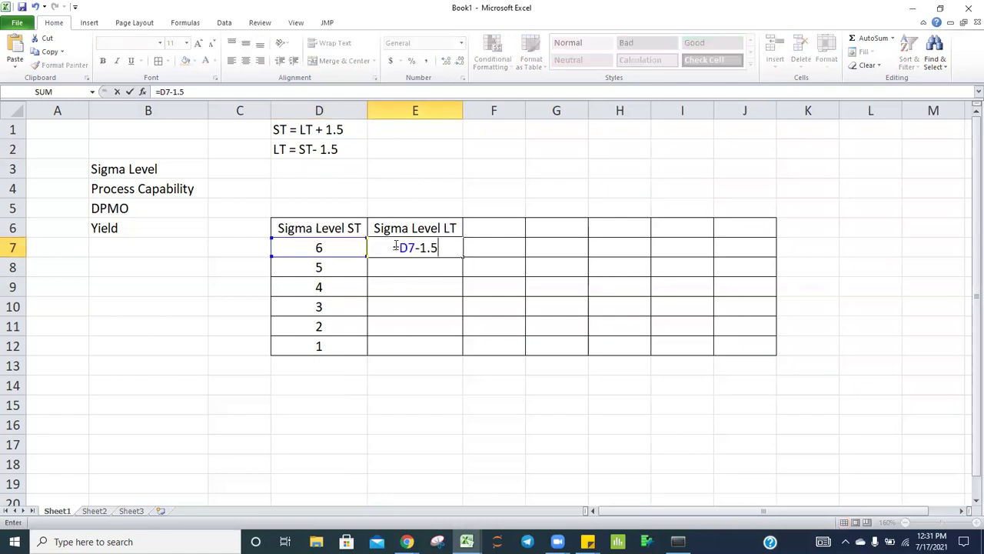
key("Return")
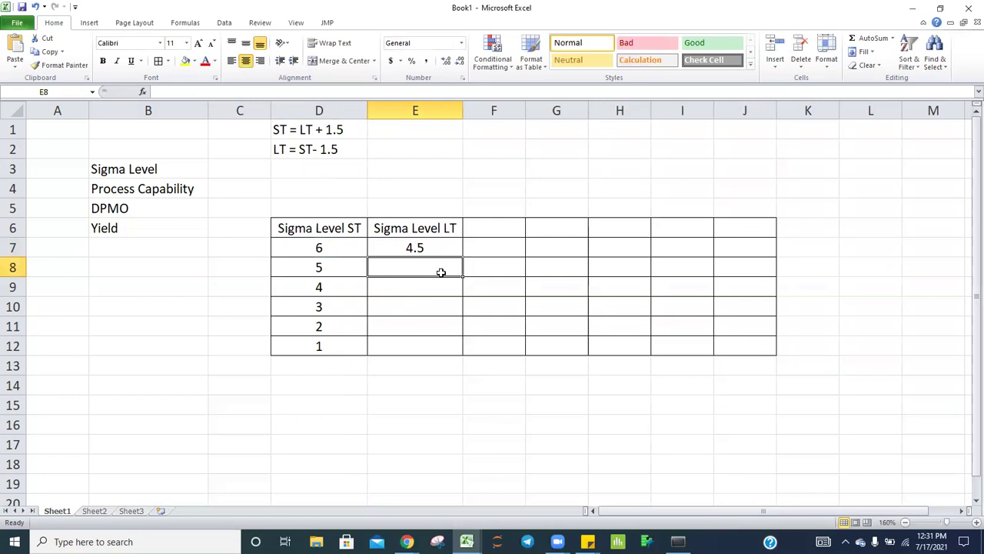
left_click(328, 246)
left_click(385, 247)
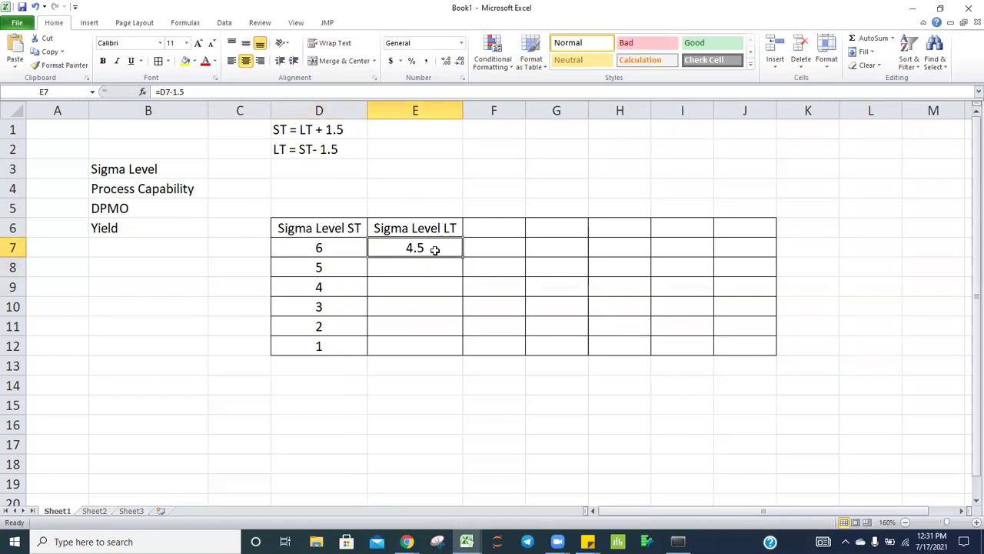
Step: Fill the LT formula down E8:E12 with Ctrl+D, giving 3.5 through -0.5
key("Down")
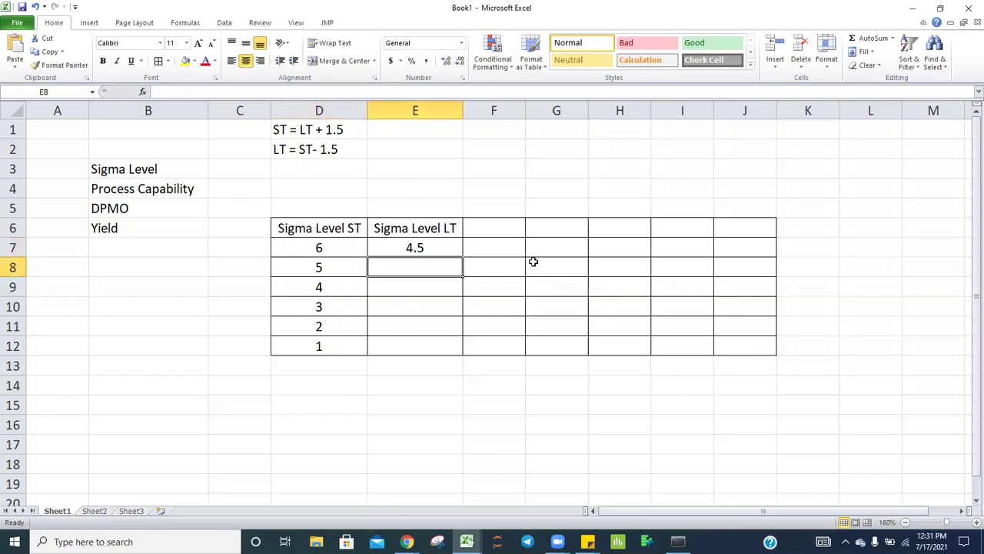
key("ctrl+d")
key("Down")
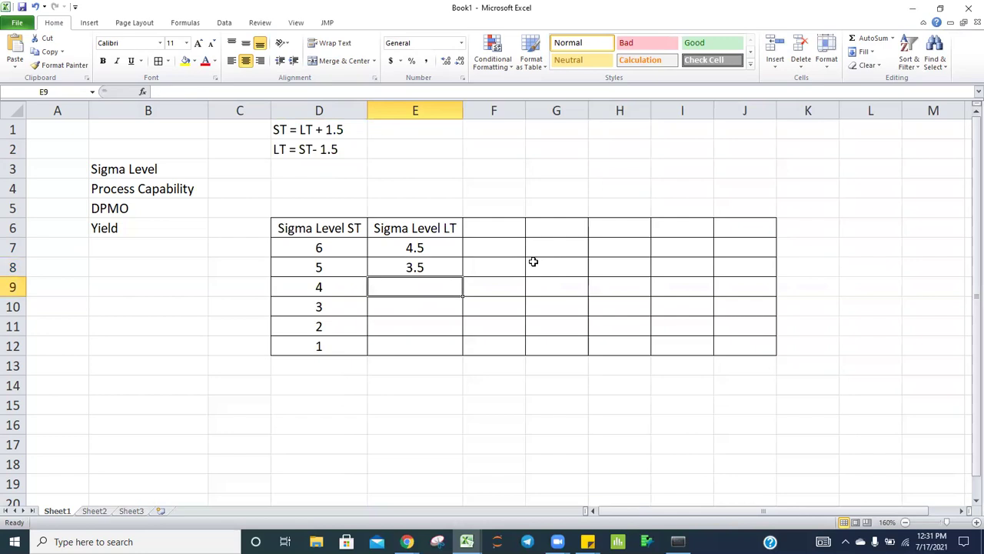
key("ctrl+d")
key("Down")
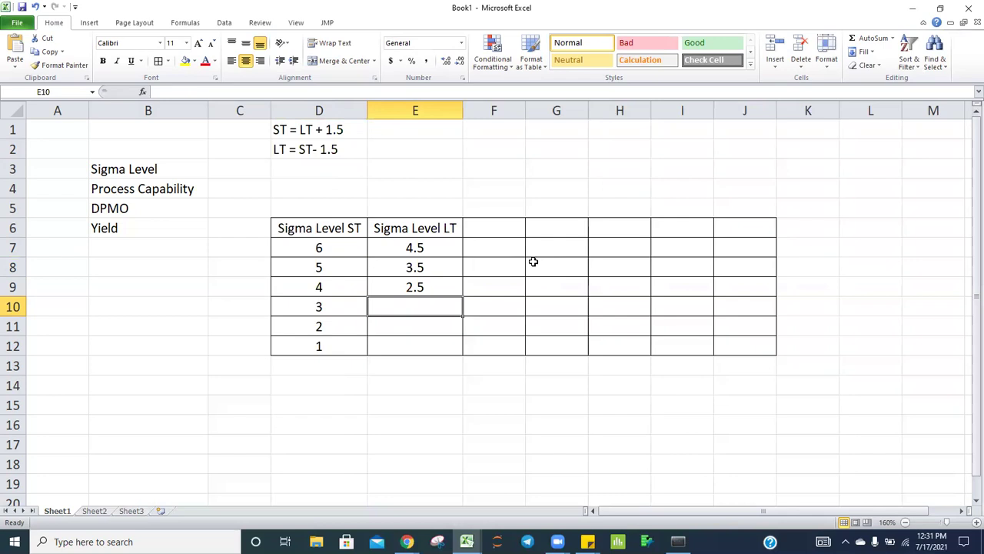
key("ctrl+d")
key("Down")
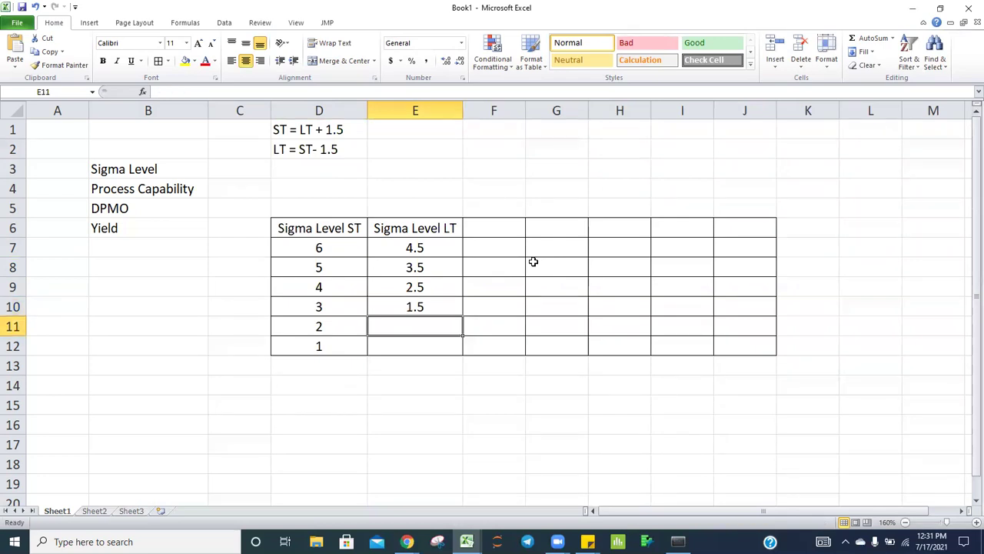
key("ctrl+d")
key("Down")
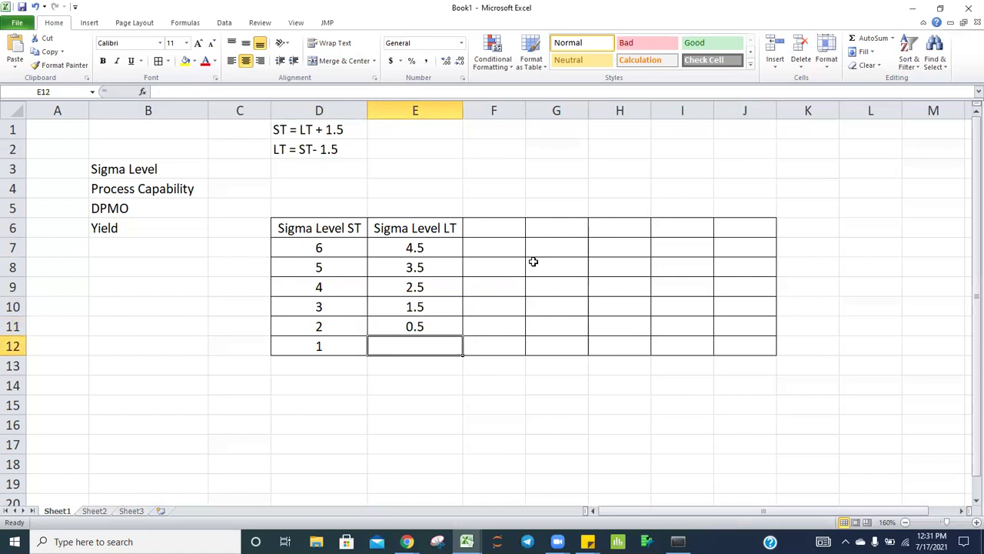
key("ctrl+d")
Step: Add the header Yield ST in F6 and enter =NORMSDIST(D7) in F7
left_click(480, 228)
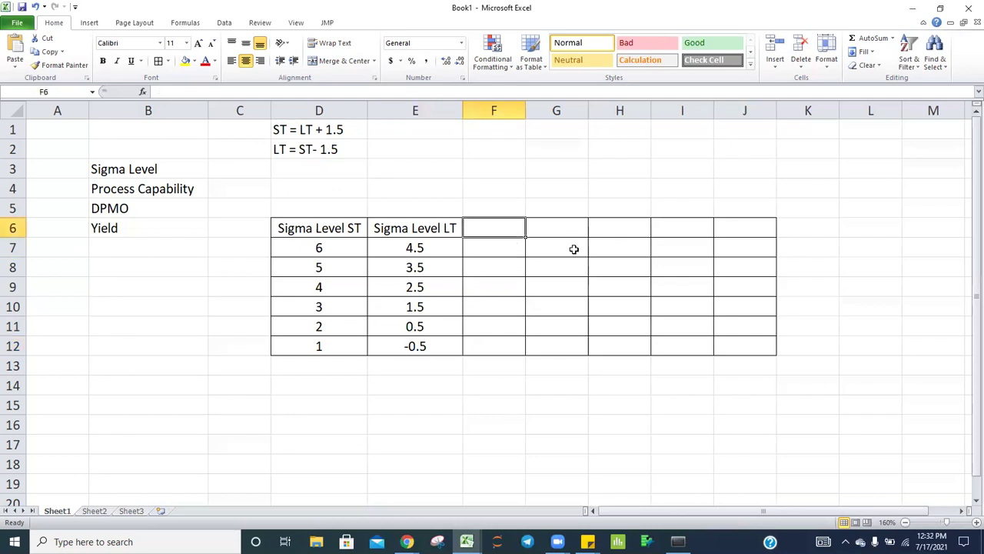
type("yIELD ")
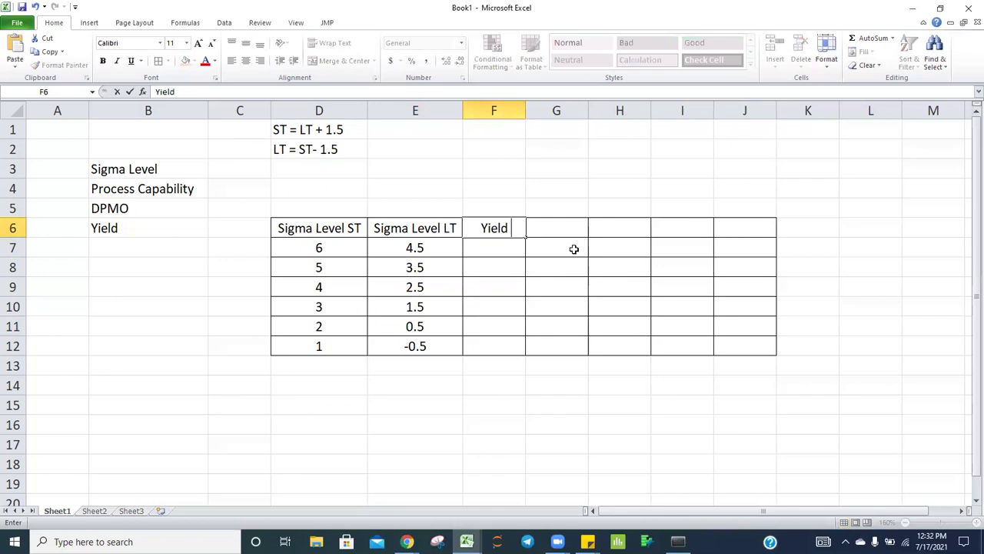
type("ST")
key("Return")
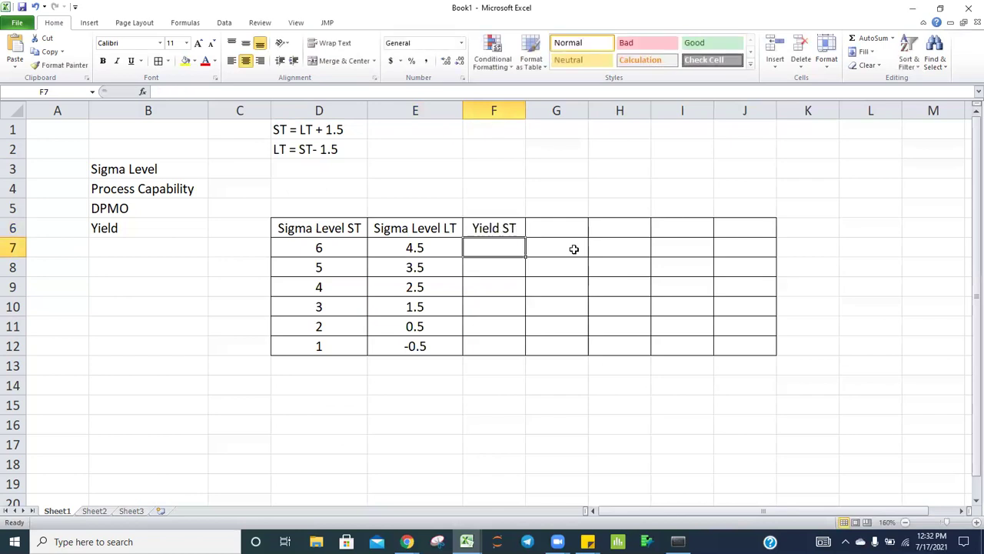
left_click(330, 245)
left_click(486, 251)
type("=")
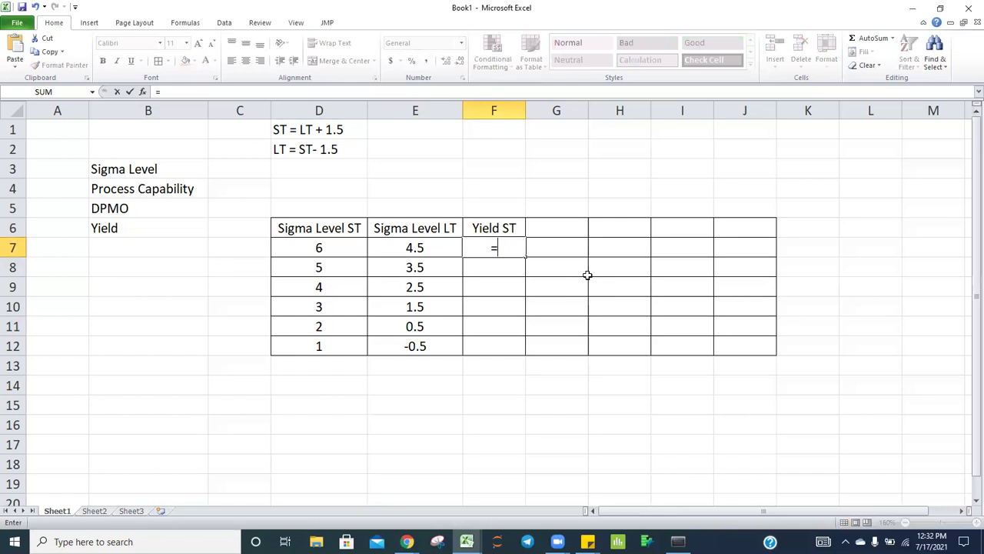
type("NO")
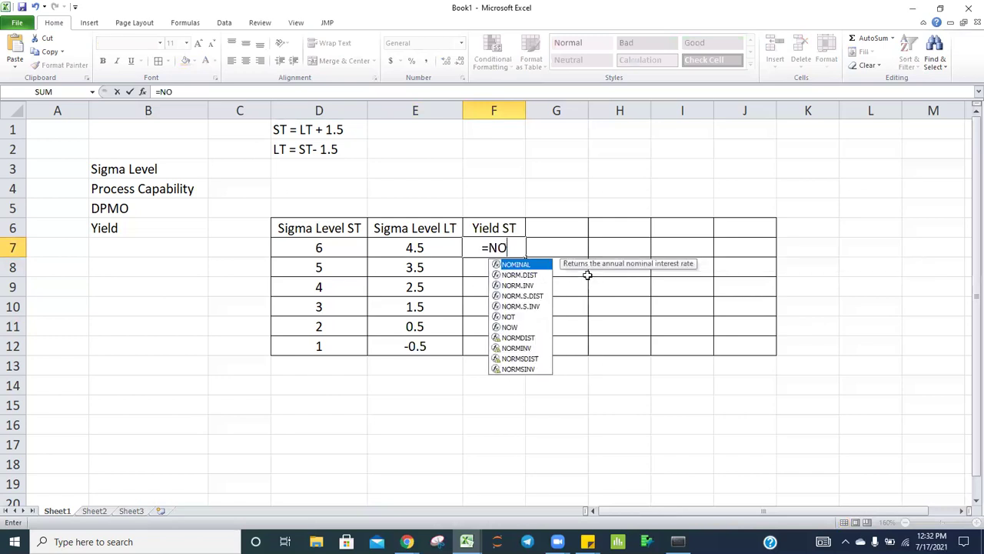
type("RMSDI")
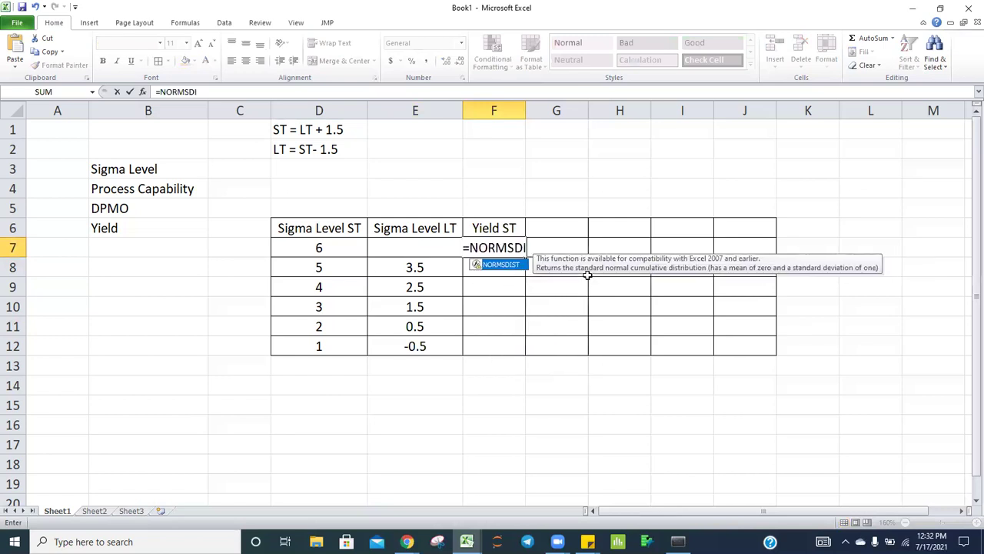
type("ST(")
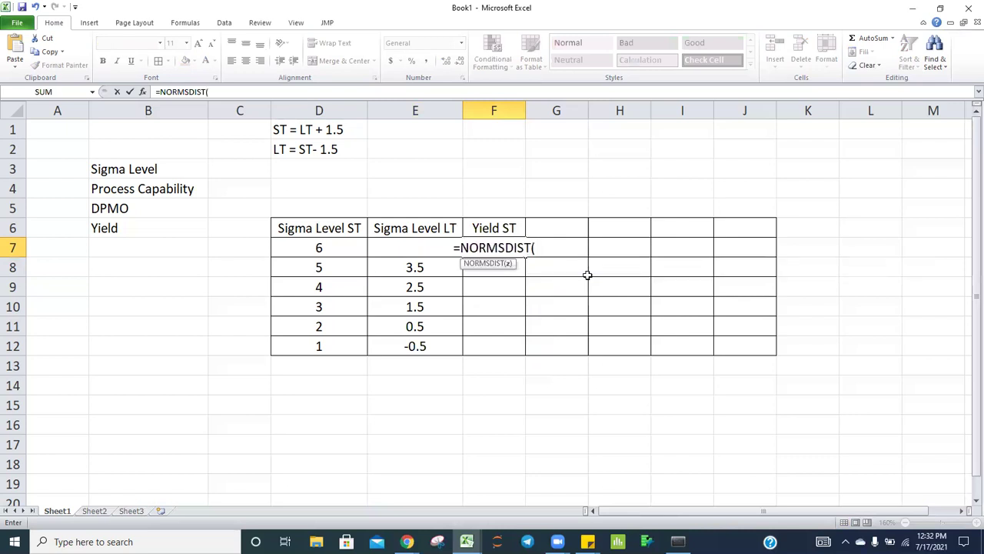
key("Left")
key("Left")
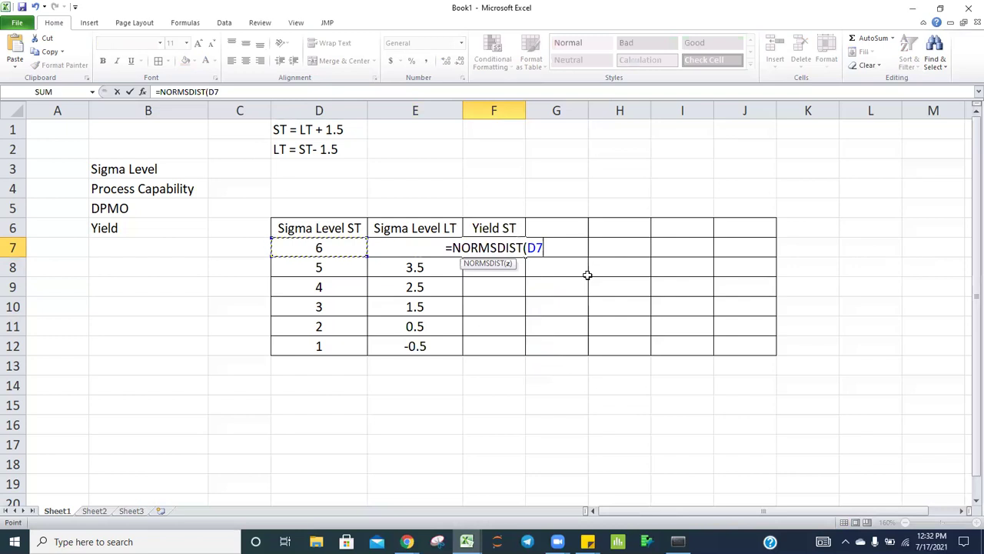
type(")")
key("Return")
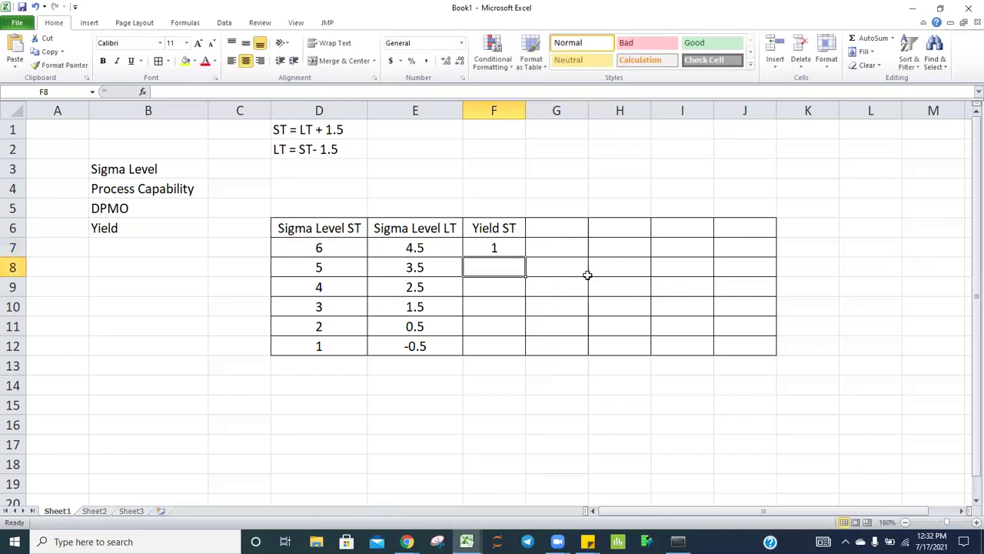
Step: Format F7 as a percentage with extra decimals, showing 99.9999999%
left_click(493, 247)
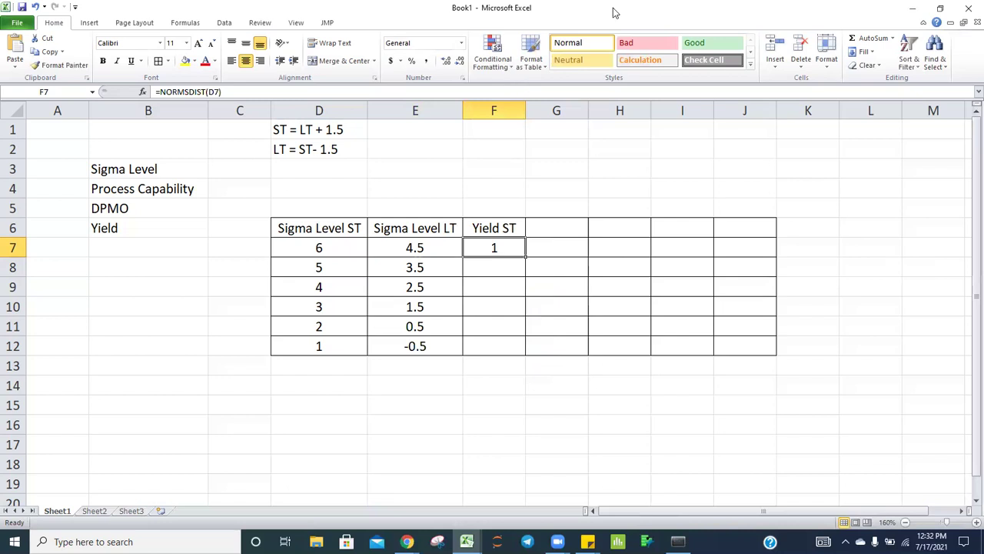
left_click(412, 61)
left_click(446, 61)
left_click(446, 61)
left_click(446, 61)
left_click(446, 60)
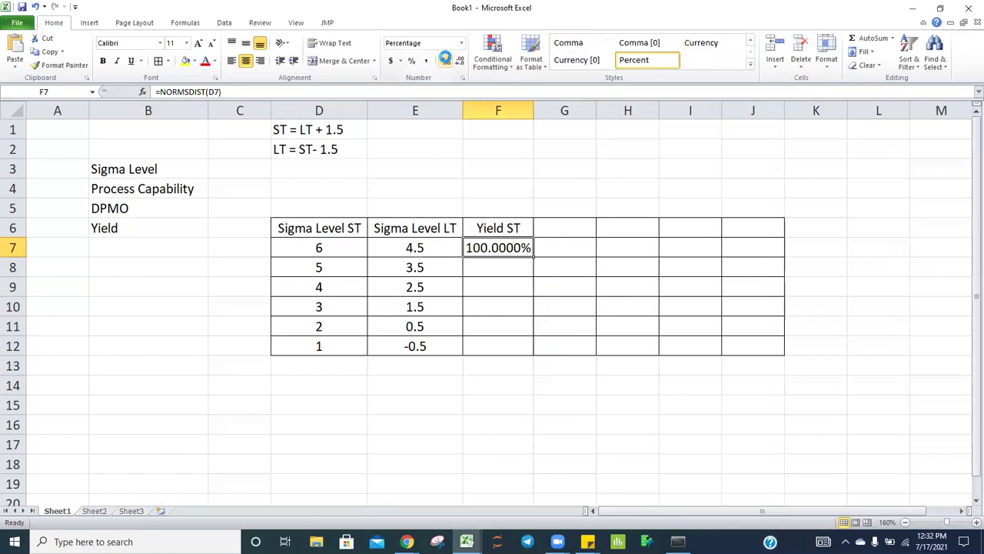
left_click(446, 60)
left_click(446, 61)
left_click(446, 60)
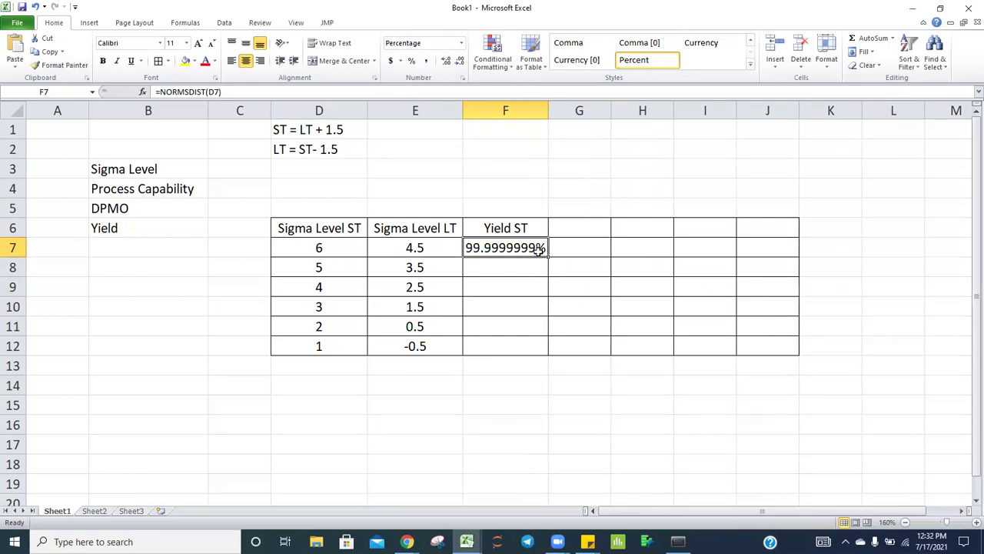
key("Down")
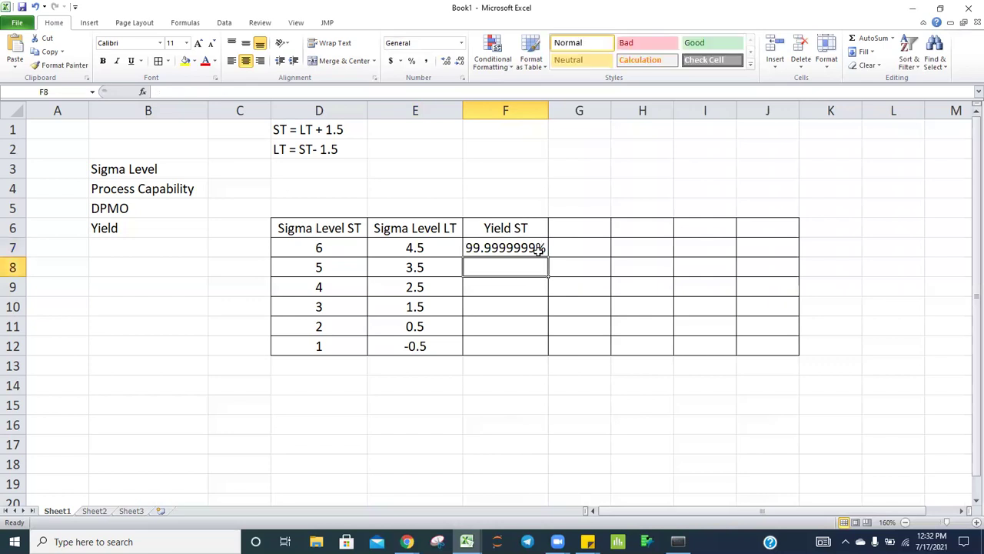
left_click(538, 250)
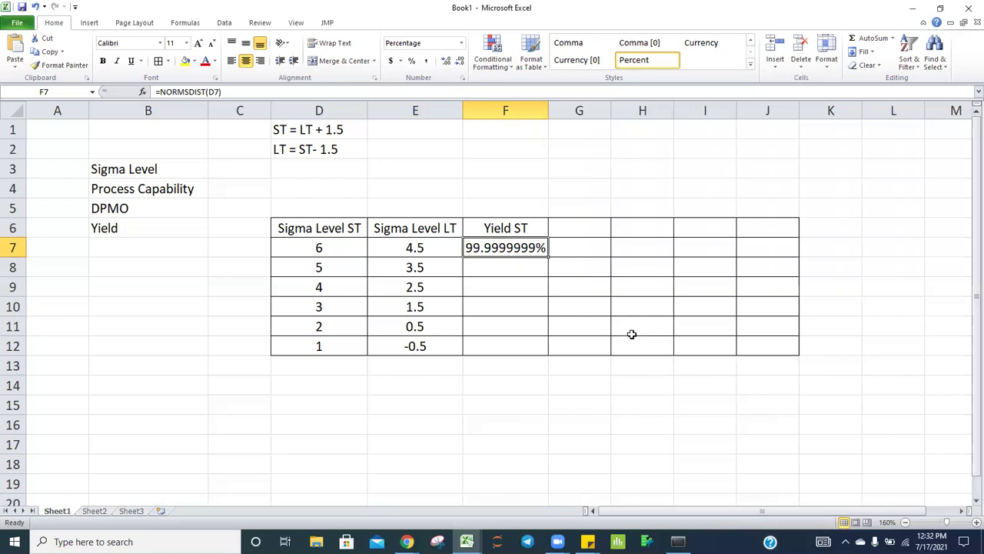
Step: Fill the NORMSDIST formula down F8:F12 with Ctrl+D, ending at 84.1344746% for sigma 1
key("Down")
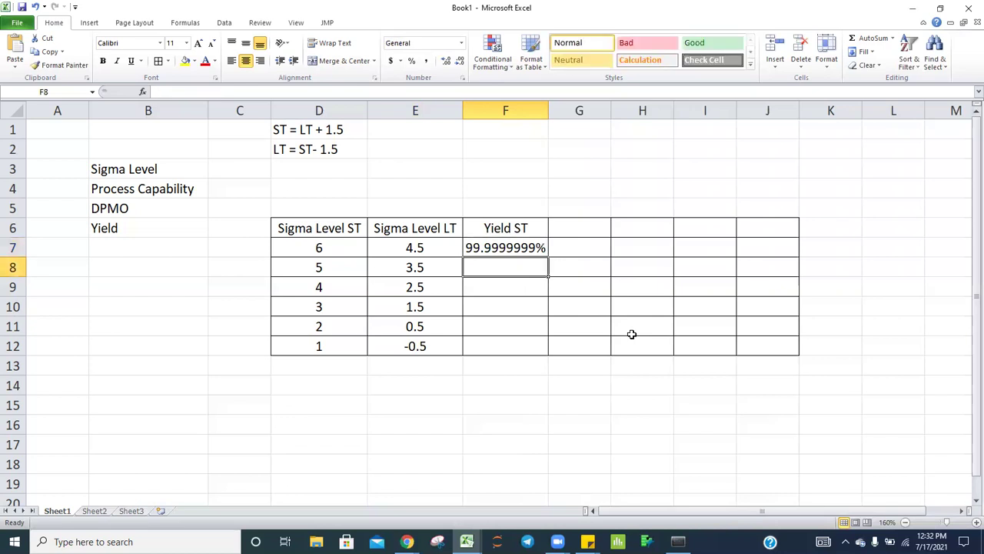
key("ctrl+d")
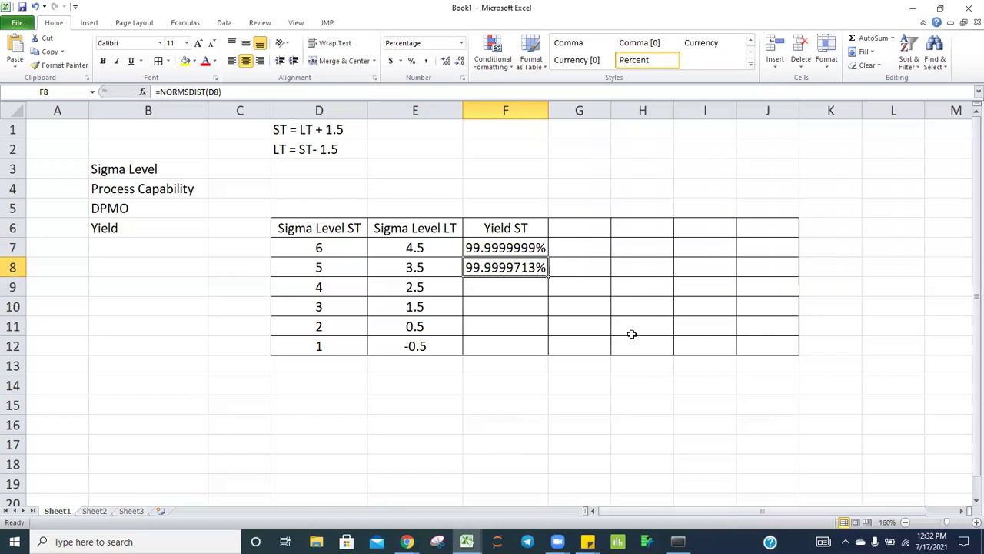
key("Down")
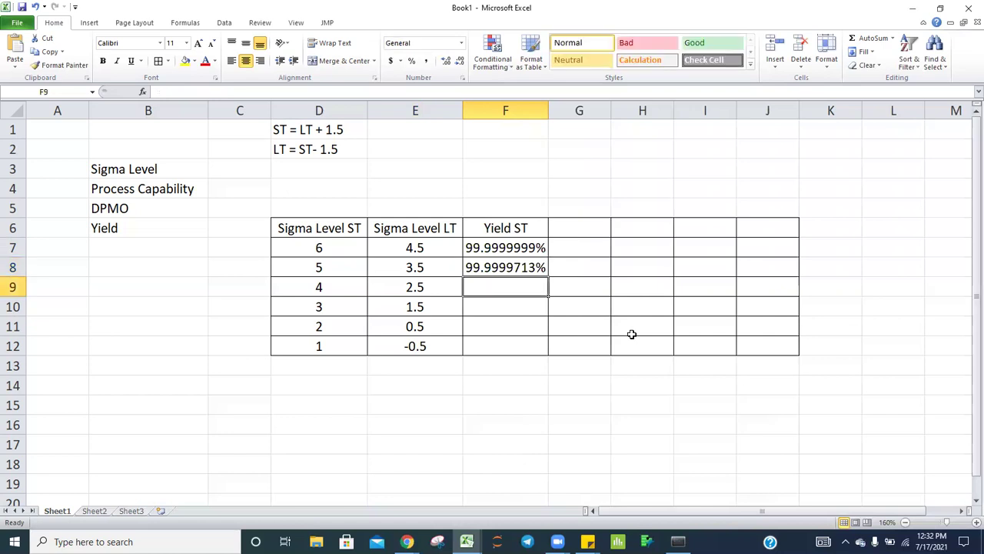
key("ctrl+d")
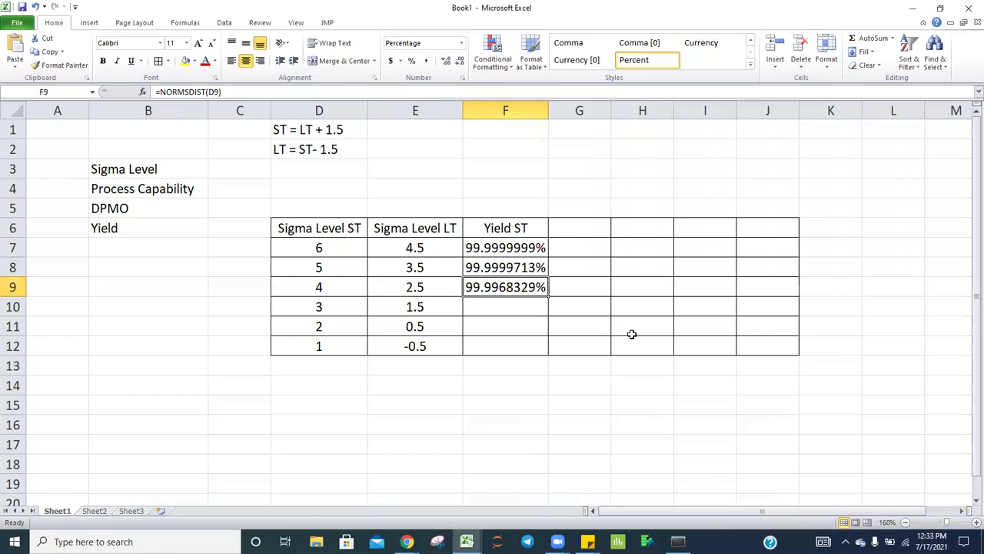
key("Down")
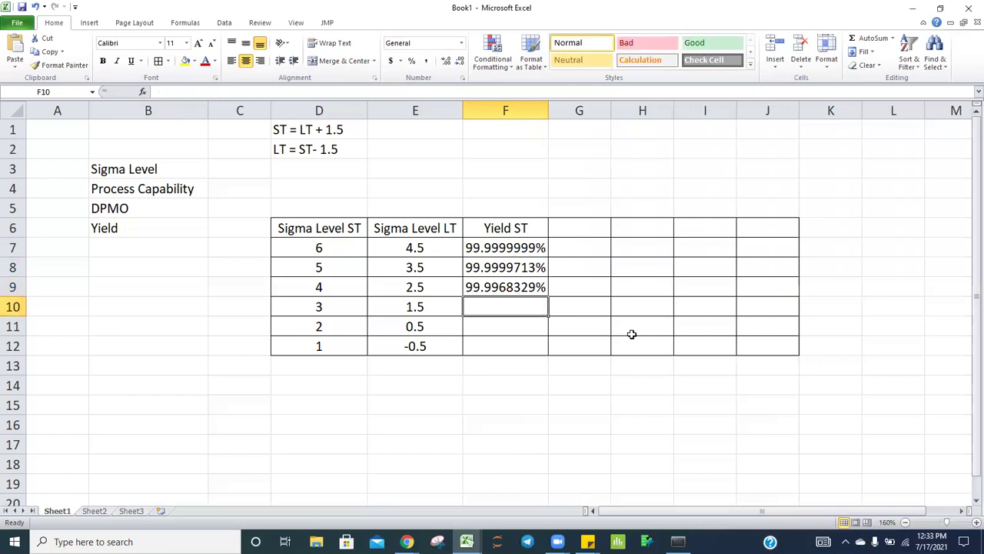
key("ctrl+d")
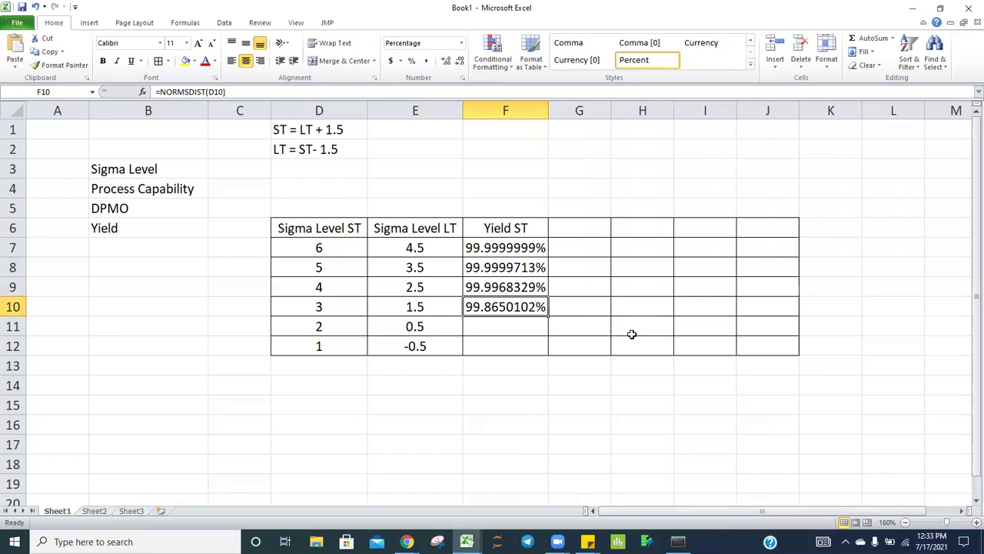
key("Down")
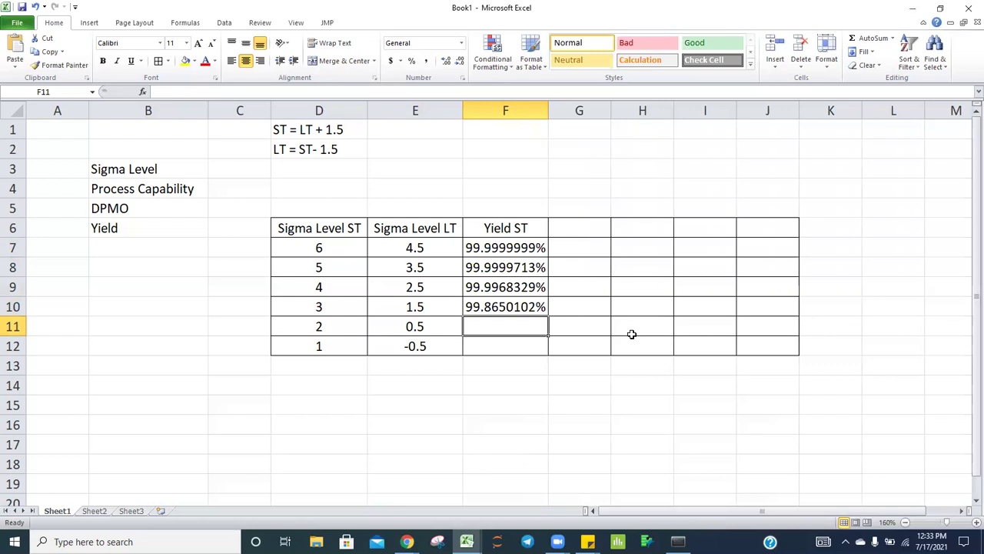
key("ctrl+d")
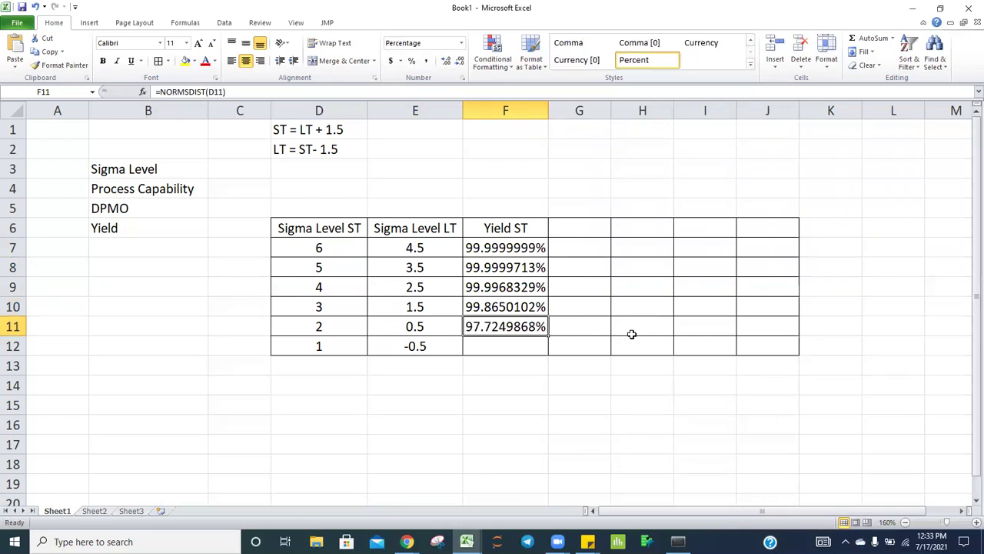
key("Down")
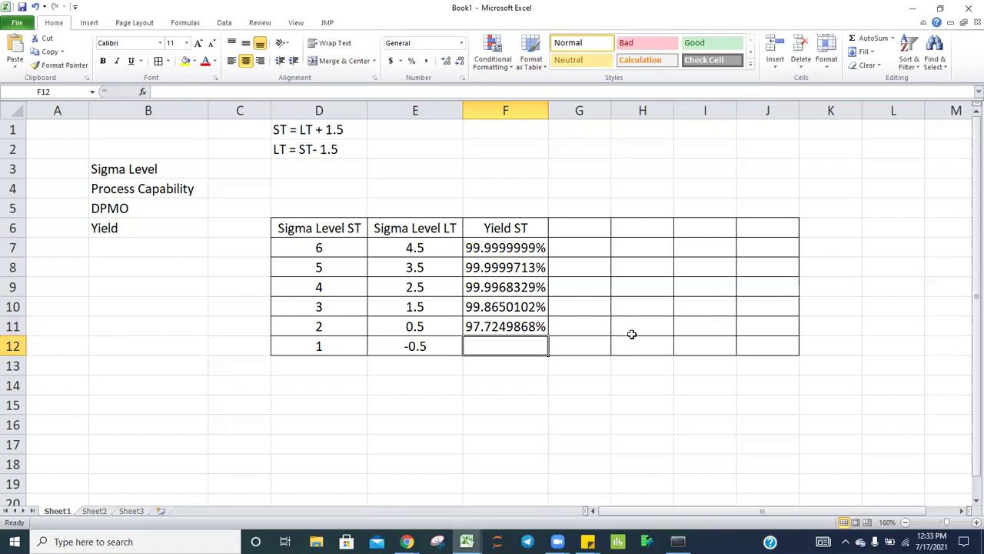
key("ctrl+d")
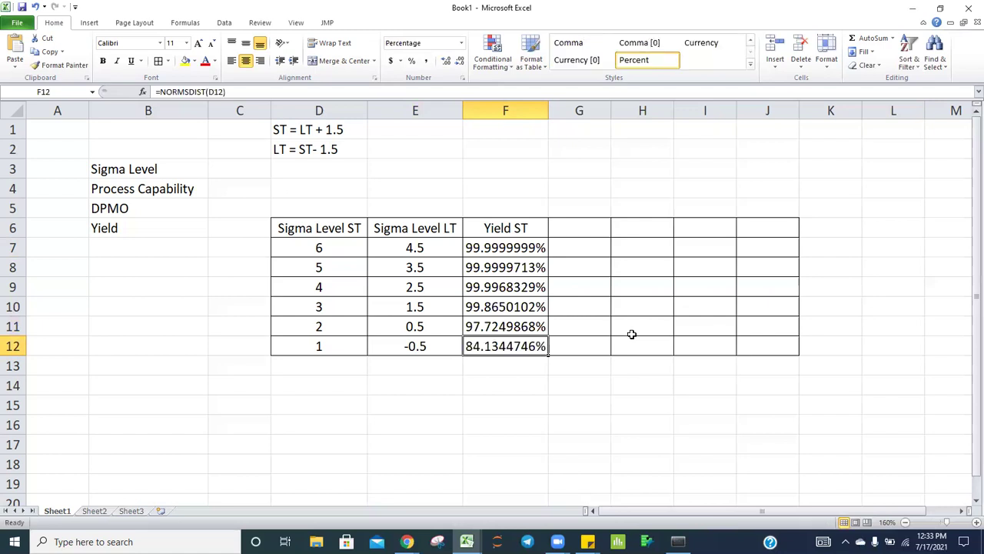
left_click(585, 228)
key("ctrl+r")
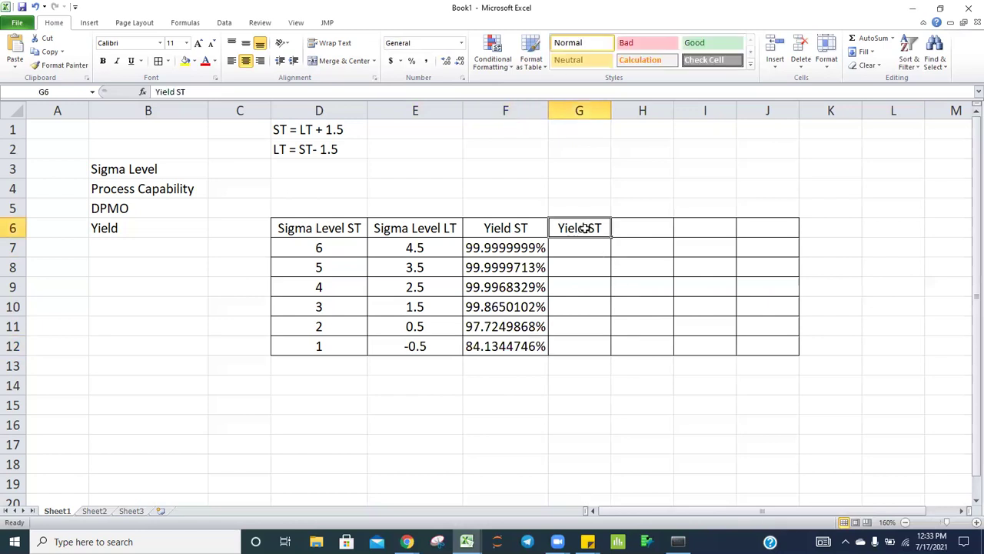
key("F2")
key("Left")
key("BackSpace")
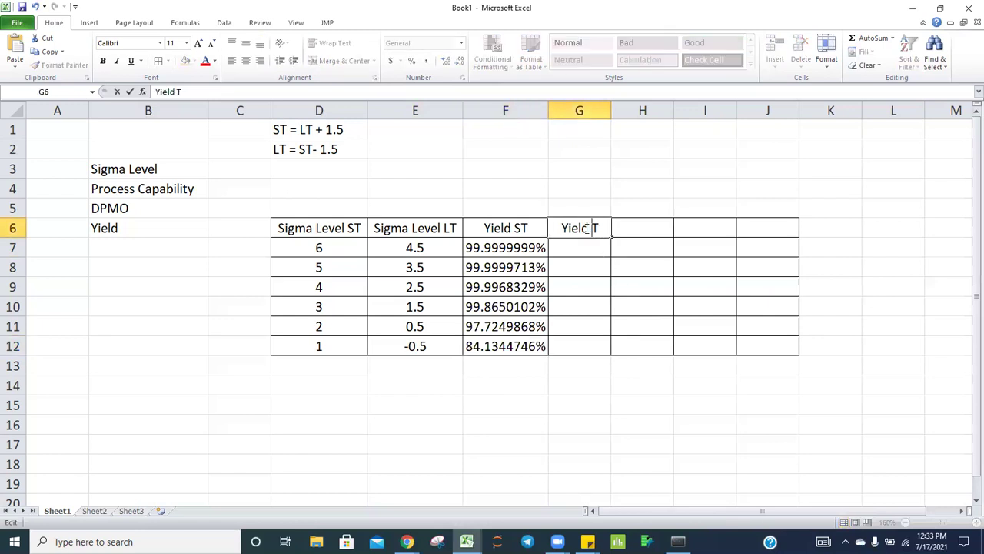
type("L")
key("Return")
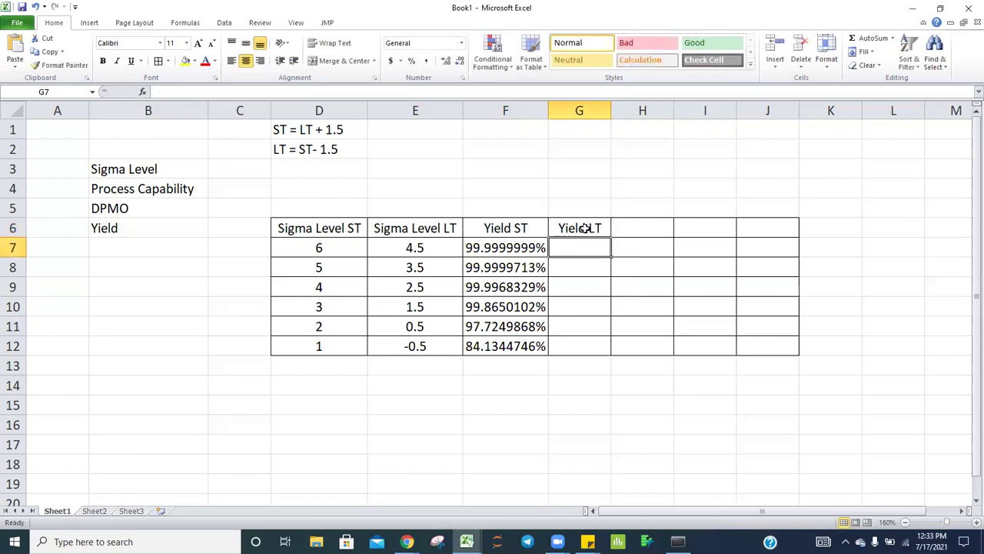
left_click(294, 251)
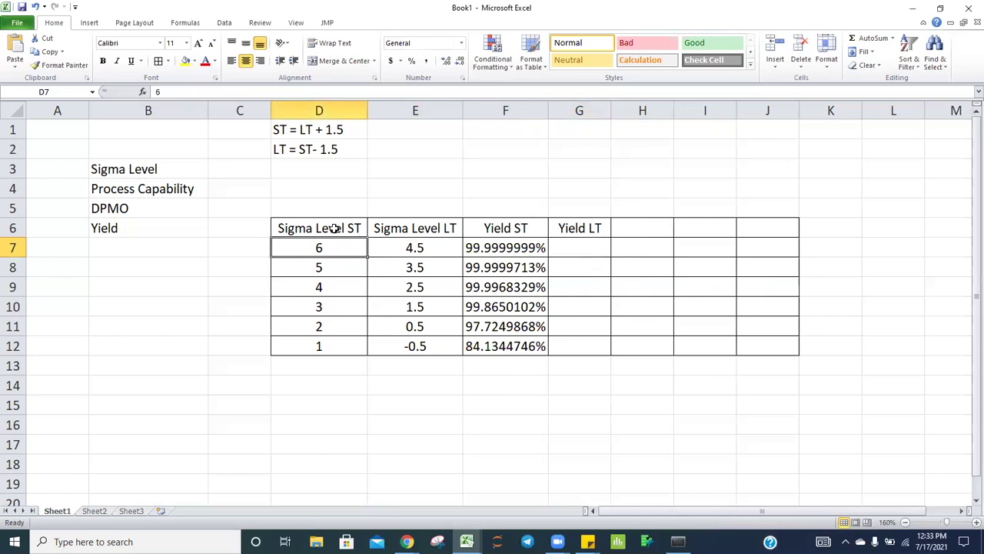
left_click_drag(335, 229, 319, 306)
left_click(331, 244)
left_click_drag(405, 230, 417, 252)
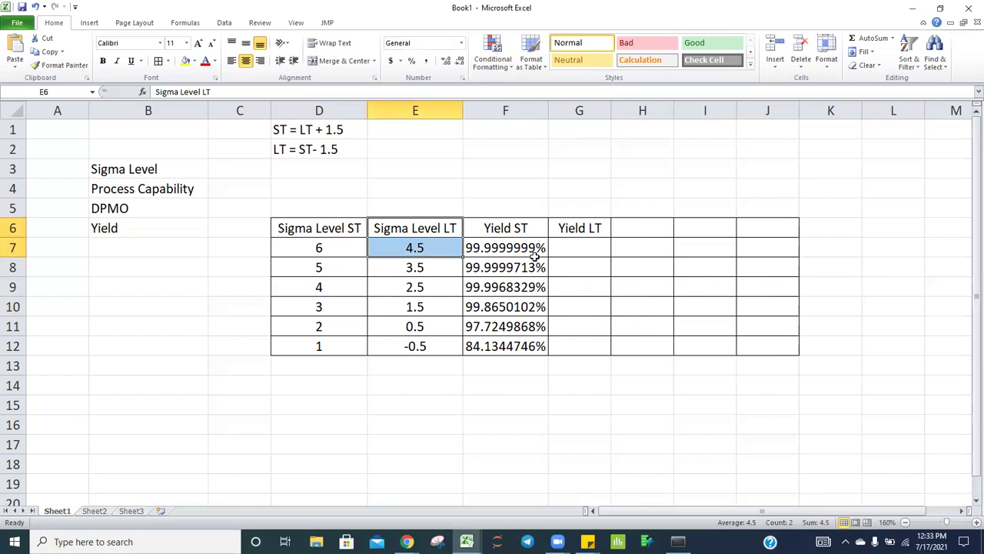
left_click(577, 247)
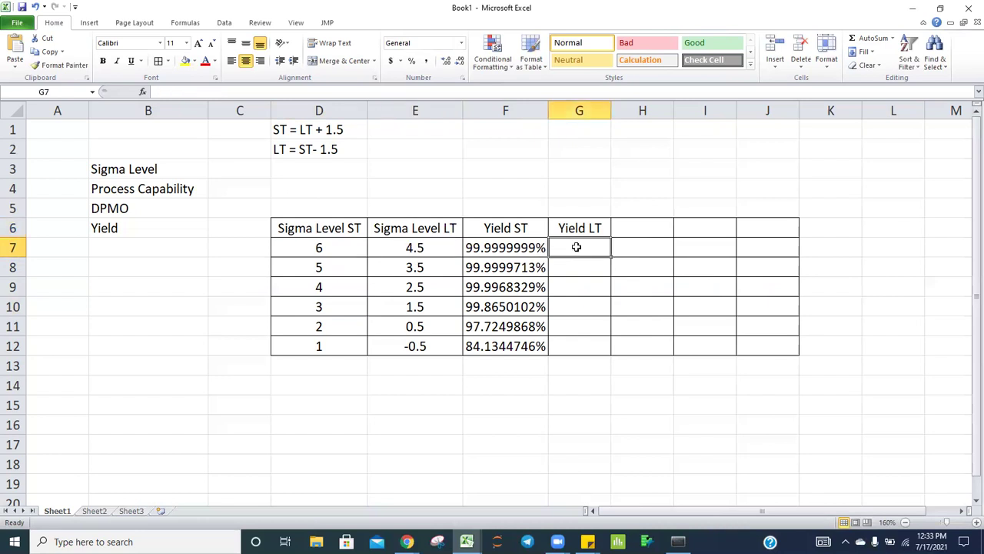
Step: Enter =NORMSDIST(E7) in G7 for the 4.5 long-term sigma
type("=NOR")
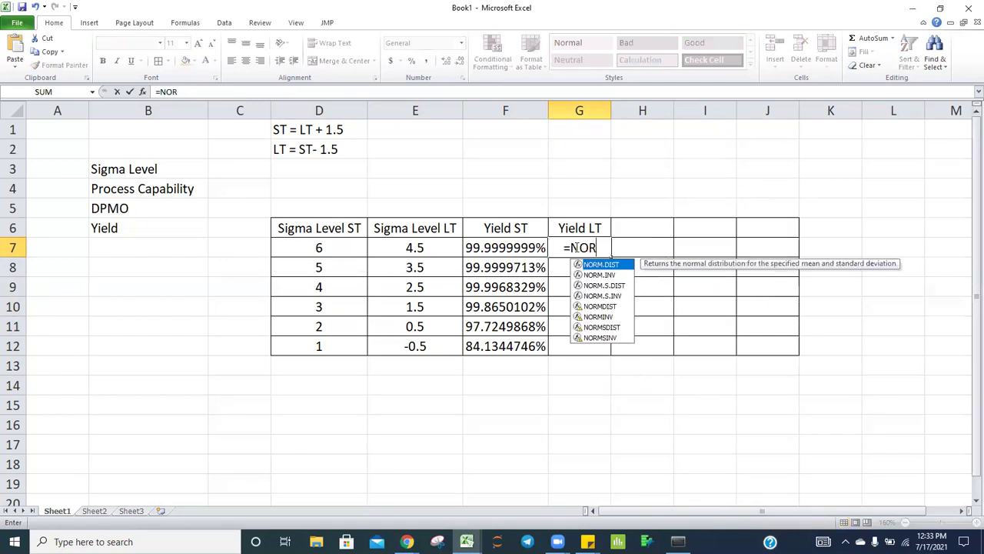
type("MSDI")
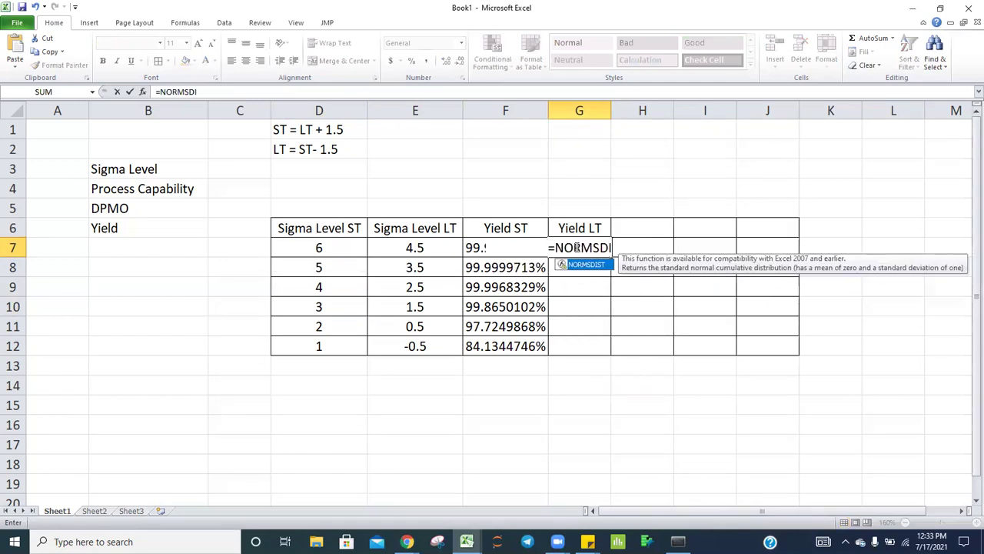
type("ST(")
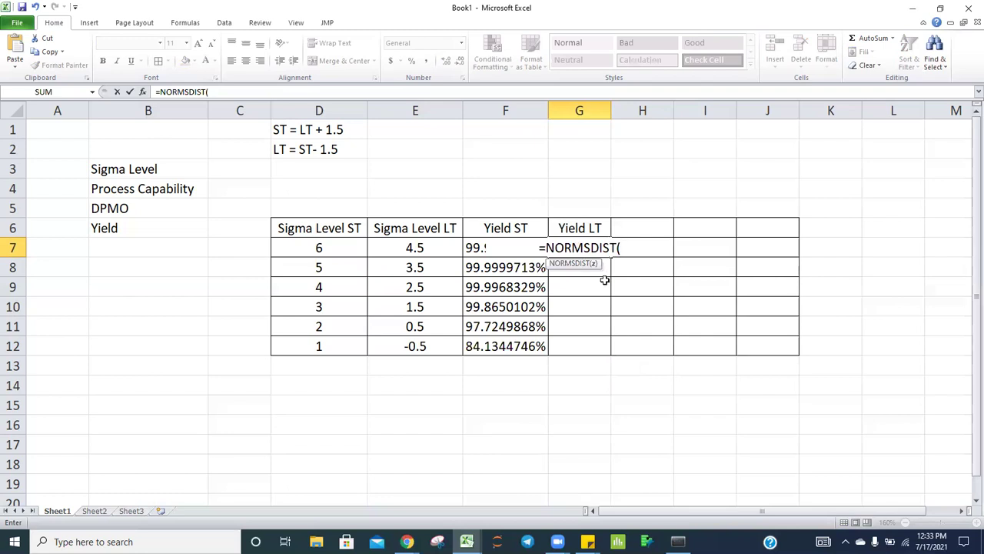
left_click(416, 247)
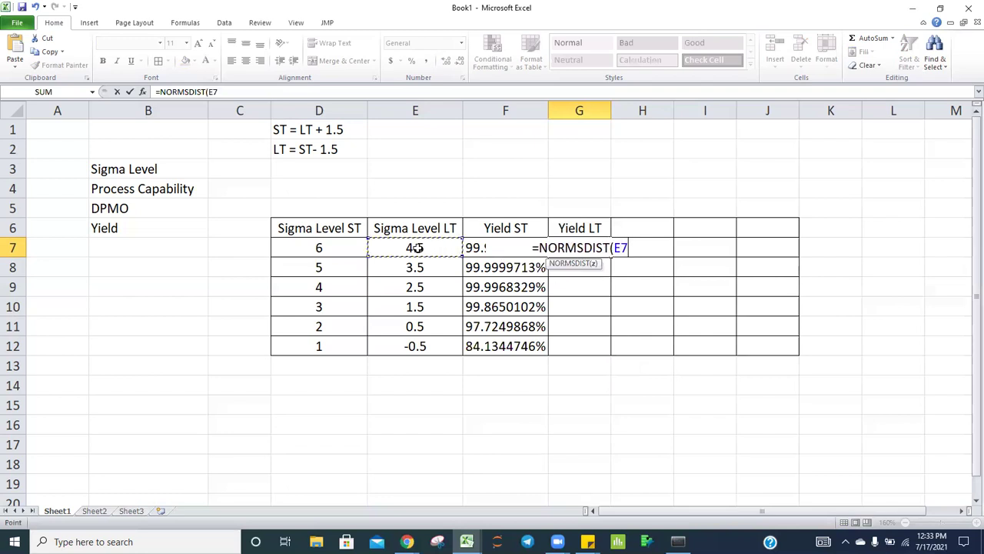
type(")")
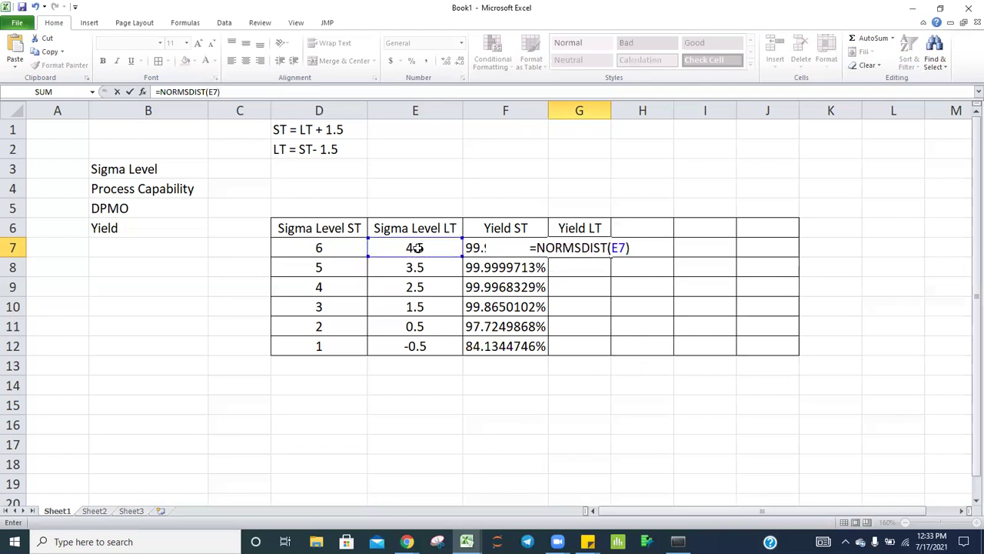
key("Return")
Step: Format G7 as a percentage with extra decimals, showing 99.9997%
left_click(580, 248)
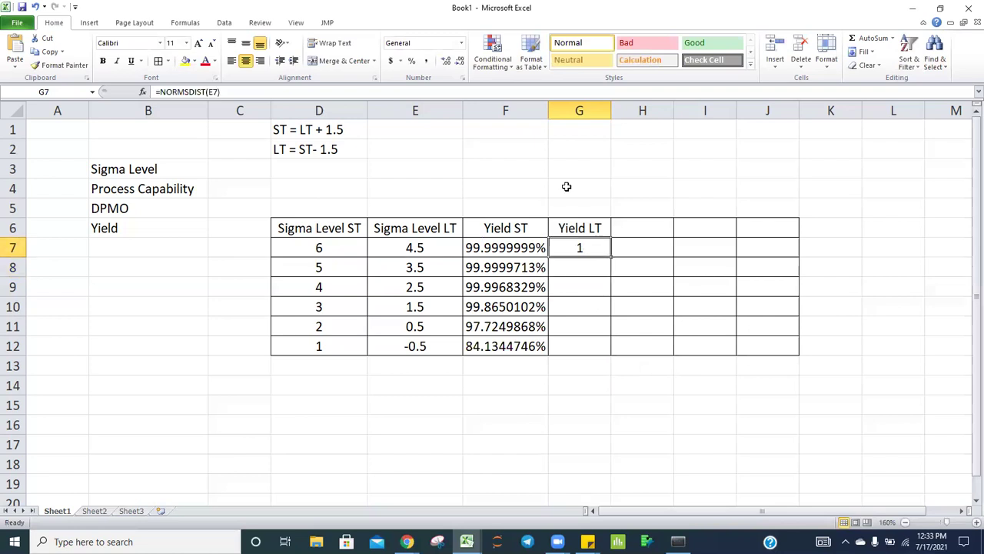
left_click(412, 61)
left_click(446, 61)
left_click(446, 62)
left_click(447, 61)
left_click(446, 61)
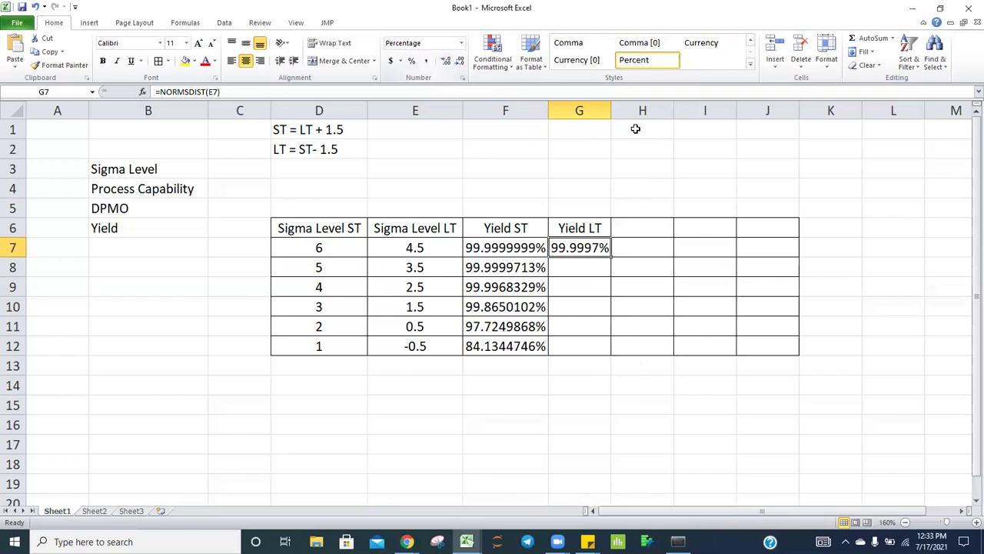
left_click(330, 267)
Step: Fill the Yield LT formula down G8:G12 with Ctrl+D, ending at 30.8538%
left_click(584, 270)
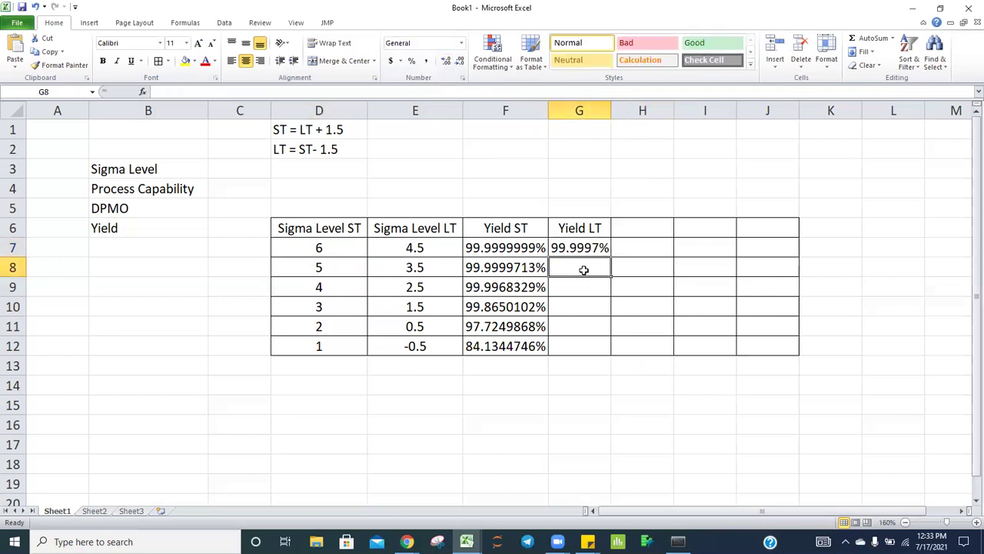
key("ctrl+d")
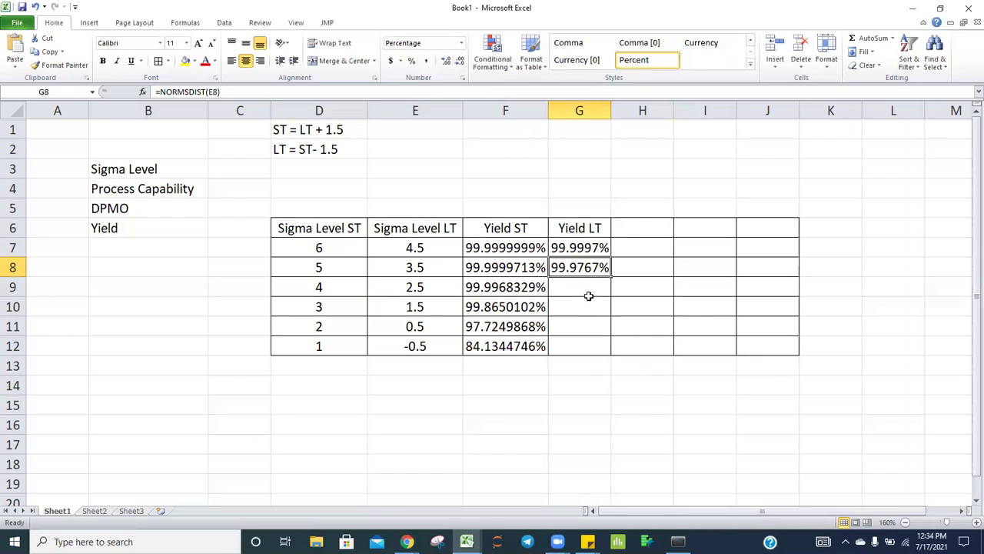
left_click(589, 296)
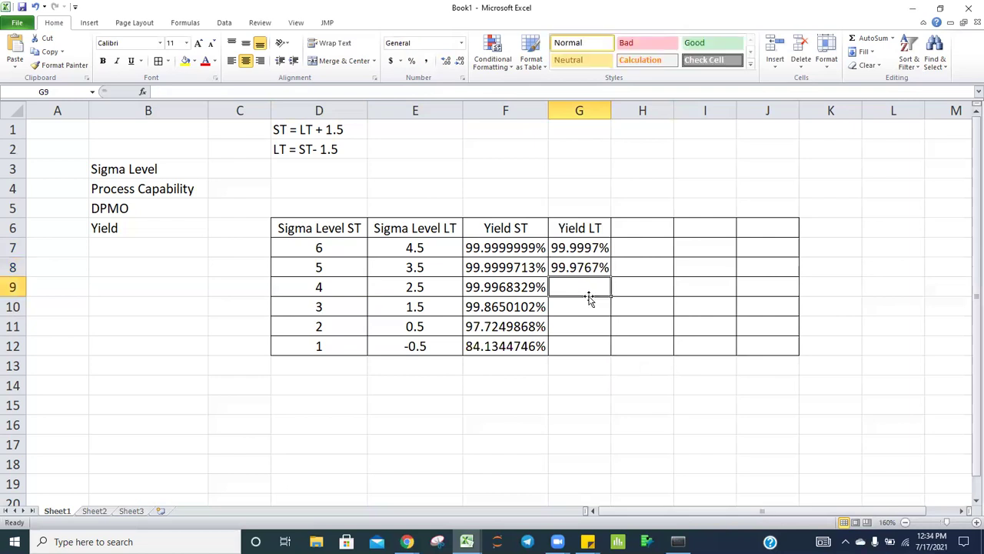
left_click(339, 286)
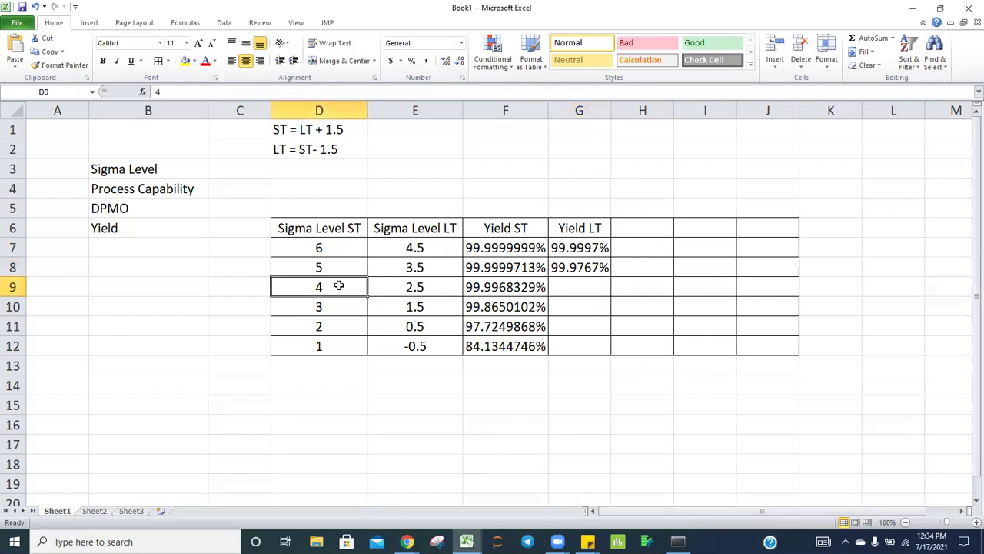
left_click(414, 286)
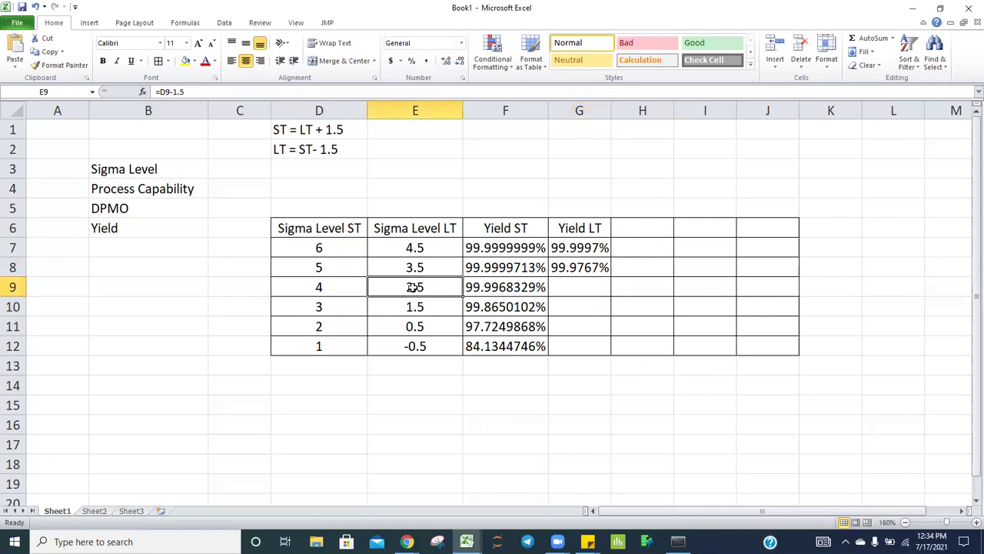
left_click(584, 288)
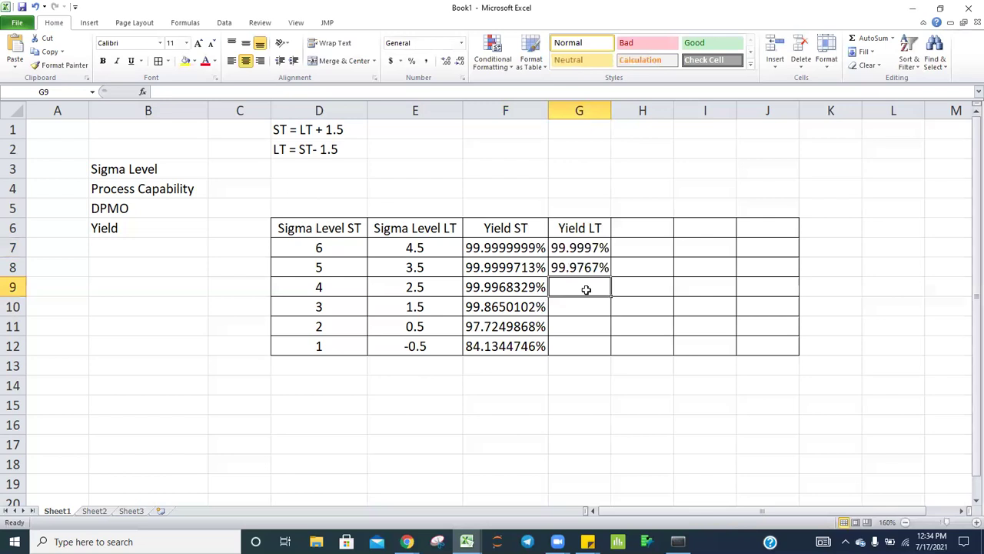
key("ctrl+d")
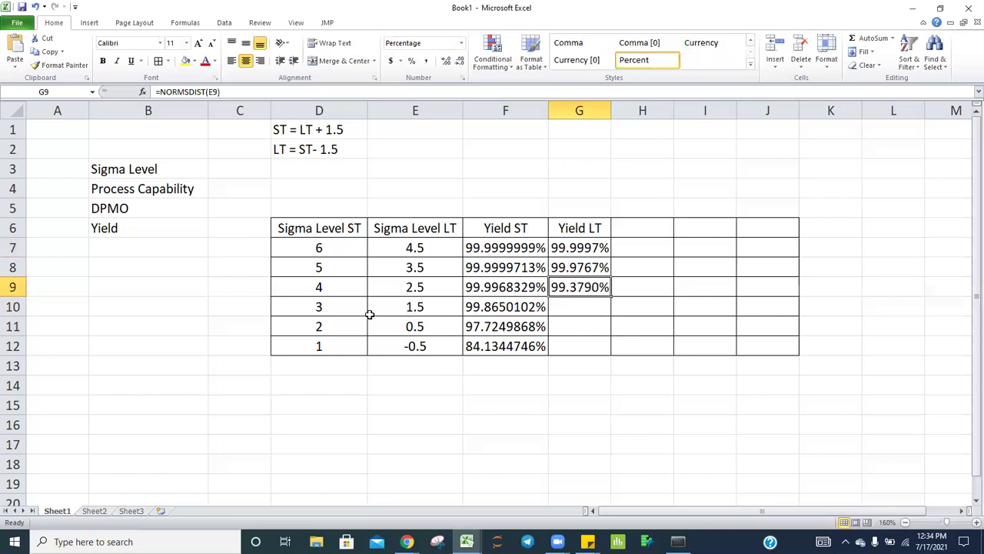
left_click(322, 307)
left_click(427, 306)
left_click(581, 310)
key("ctrl+d")
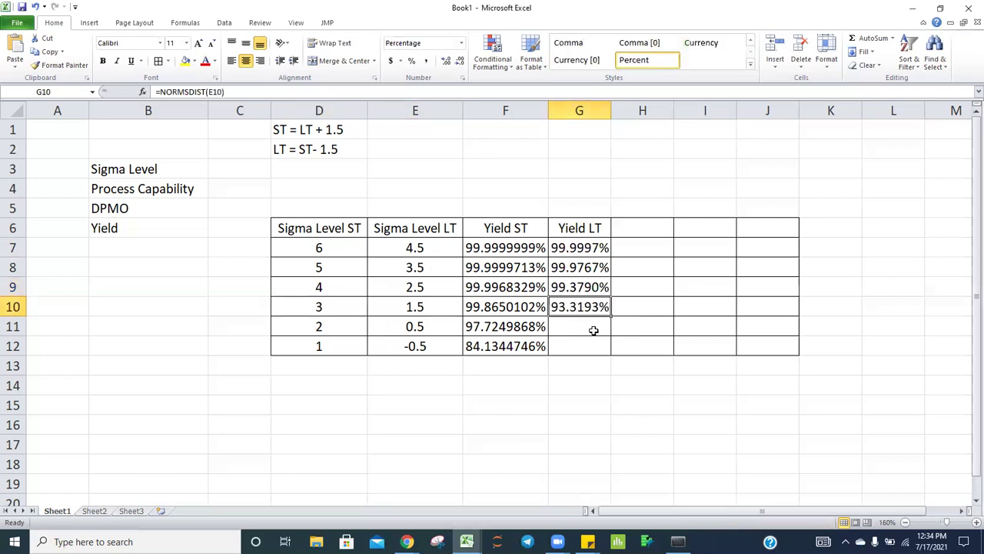
left_click(584, 325)
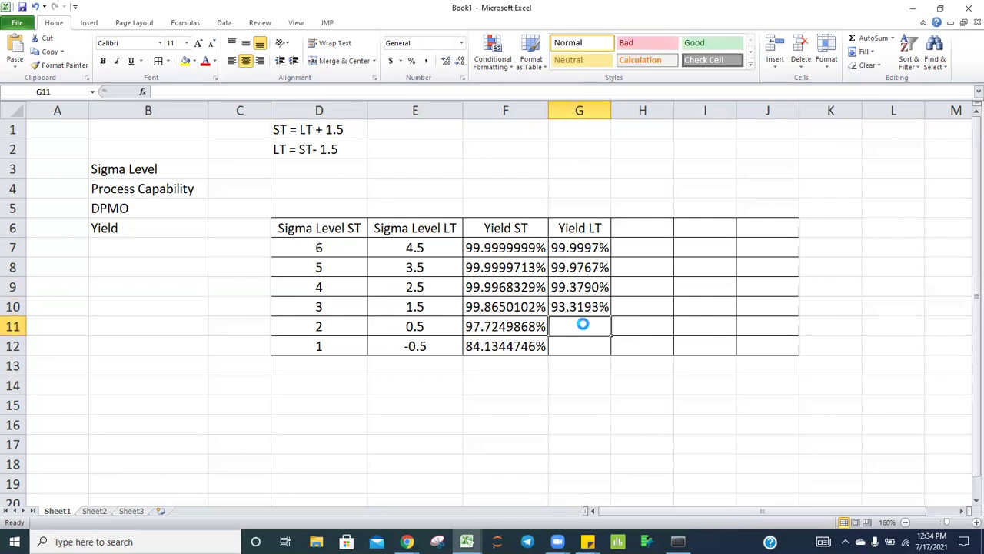
key("ctrl+d")
left_click(584, 345)
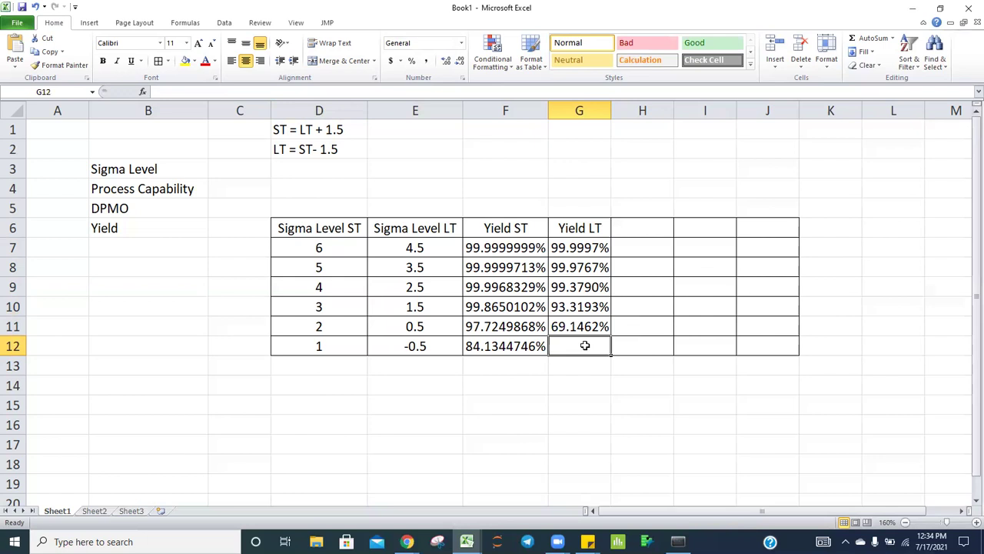
key("ctrl+d")
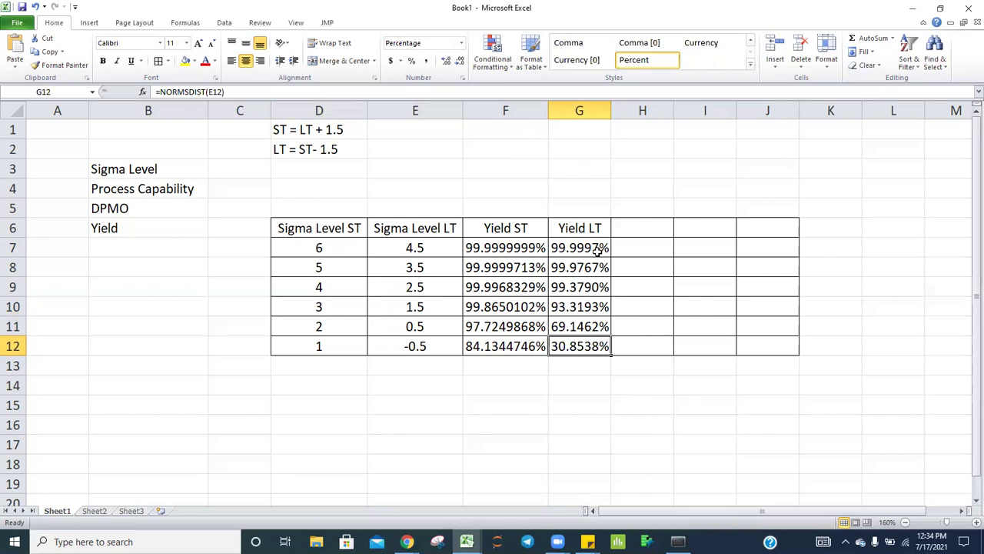
Step: Shade the Yield LT header in G6 with a light blue fill
left_click(586, 229)
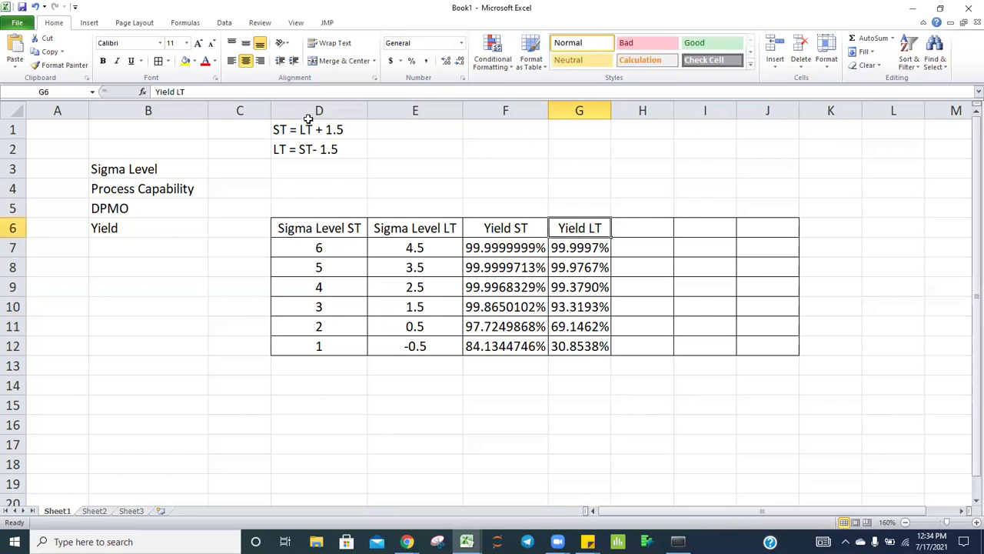
left_click(194, 62)
left_click(225, 108)
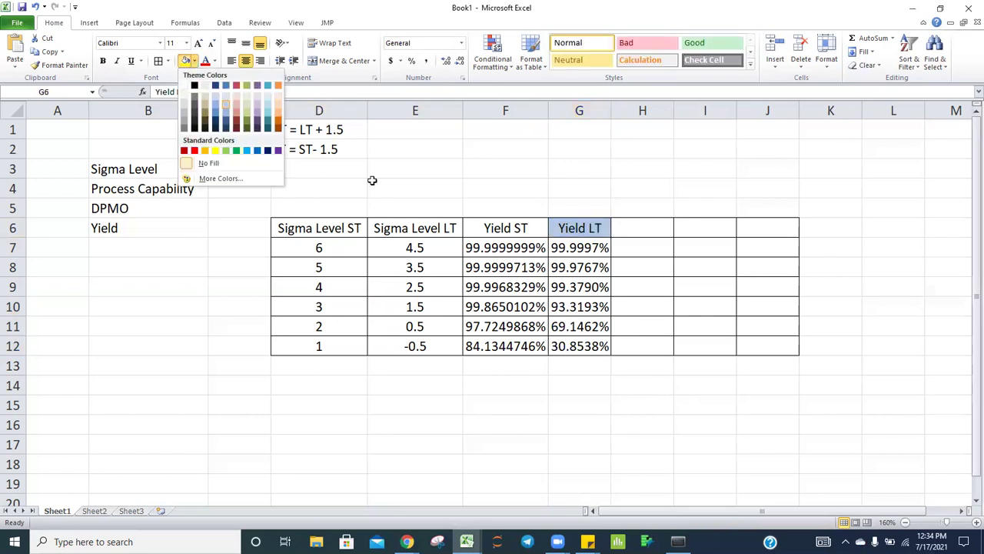
left_click(577, 353)
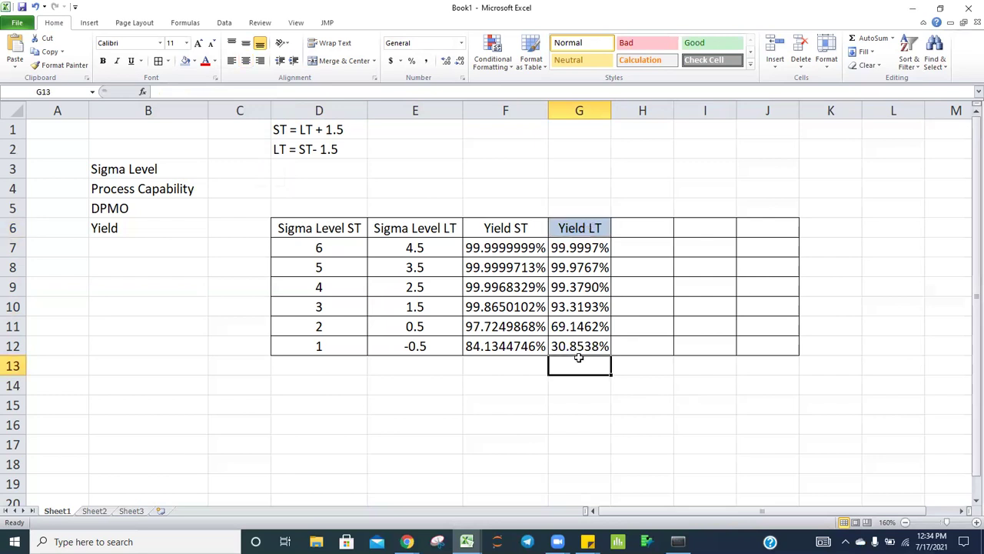
left_click(590, 286)
left_click(591, 229)
left_click(576, 282)
Step: Add the column header 'Defect ST' next to Yield LT
left_click(635, 227)
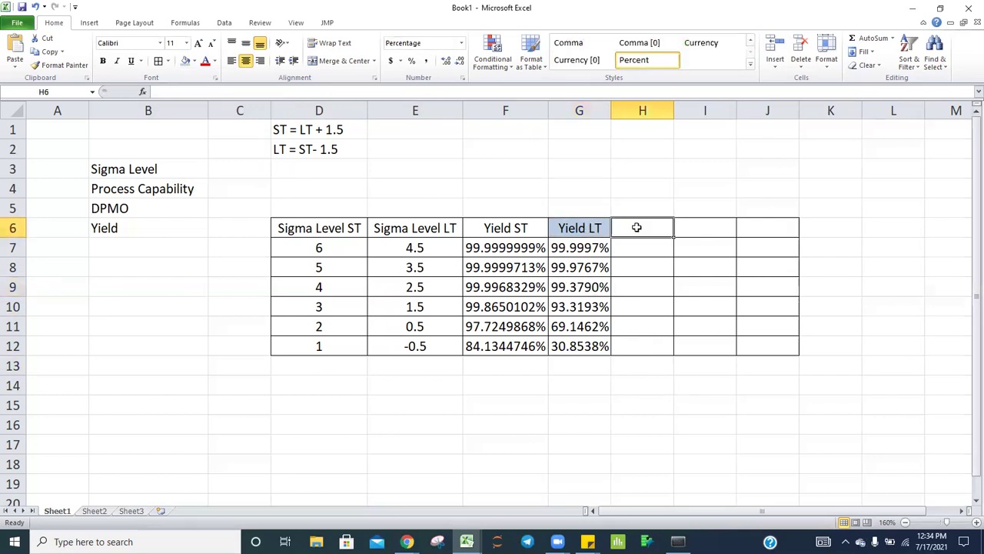
type("dEFECT")
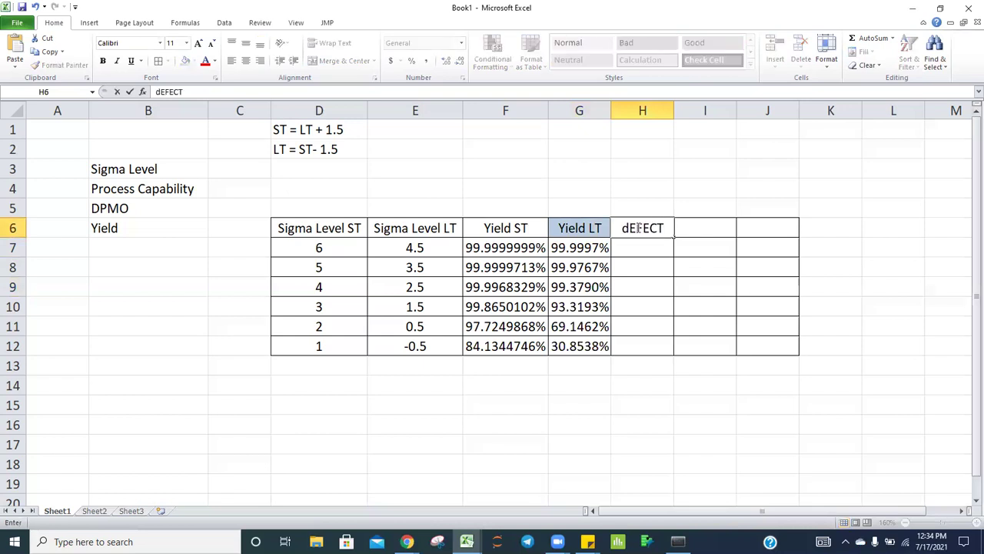
key("Return")
key("Up")
key("F2")
type("ST")
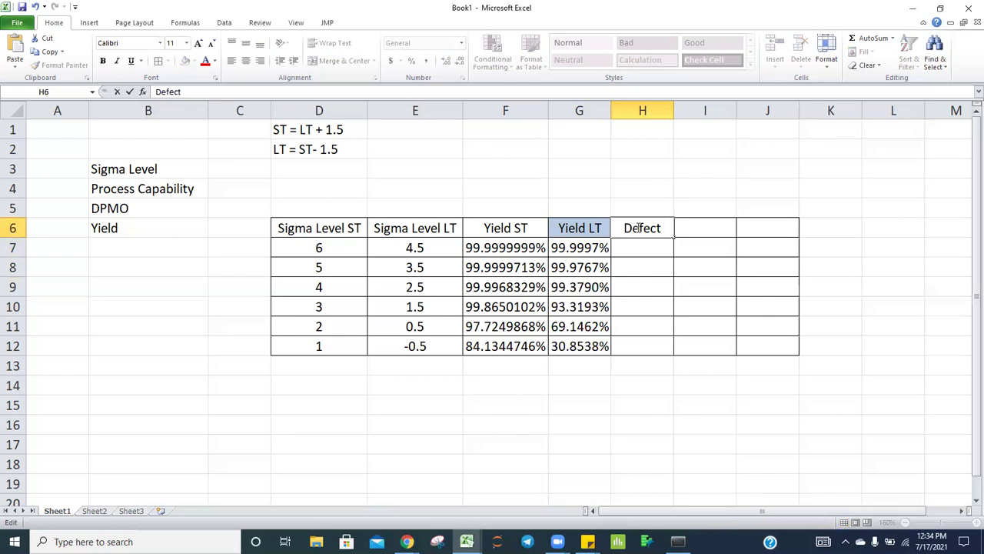
key("Return")
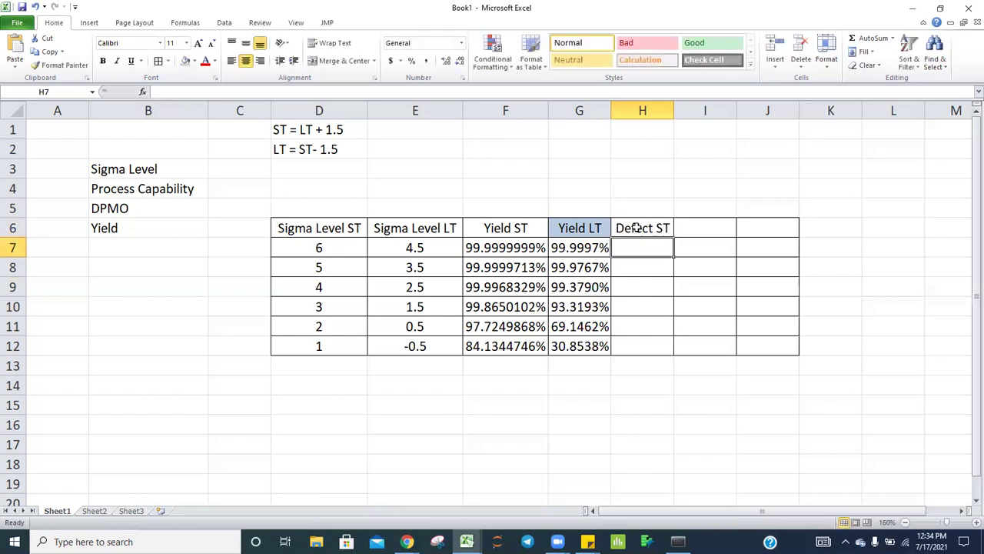
Step: Enter =1-F7 under Defect ST and paste it down through row 12
type("=1-")
key("Left")
key("Left")
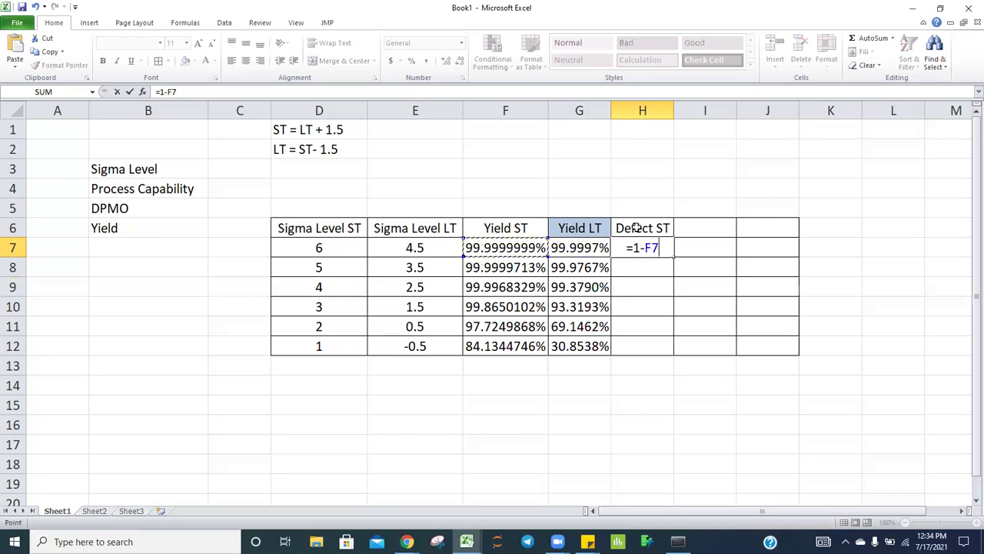
key("Return")
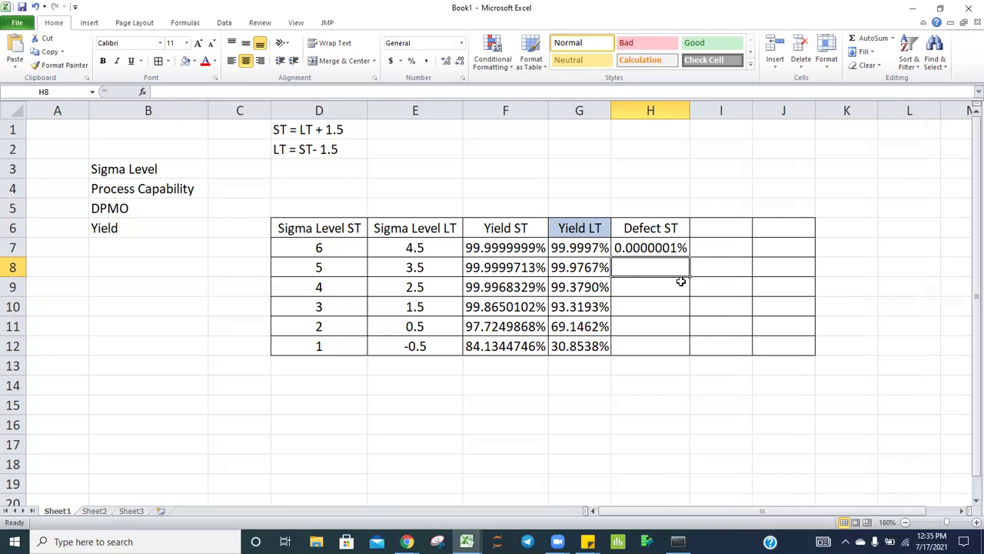
key("ctrl+v")
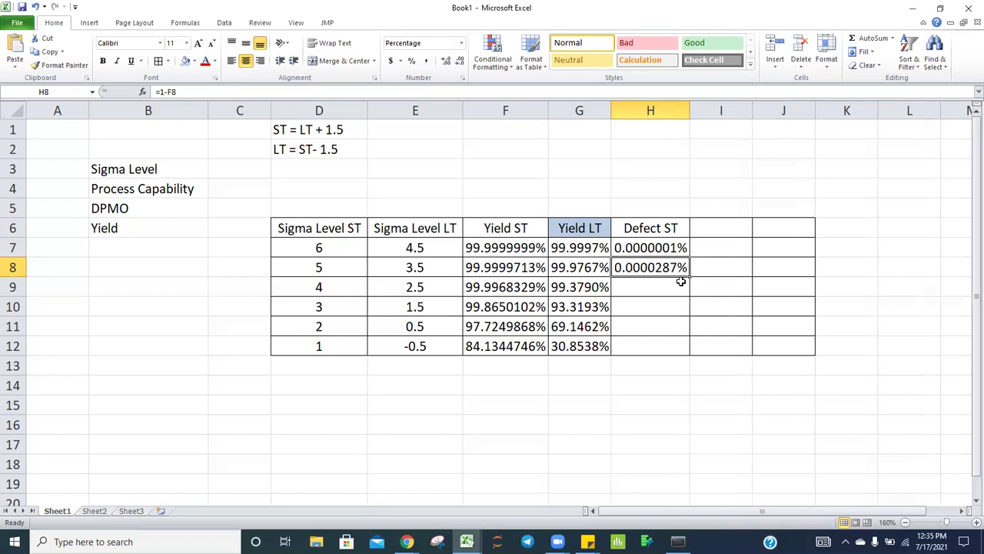
left_click(681, 282)
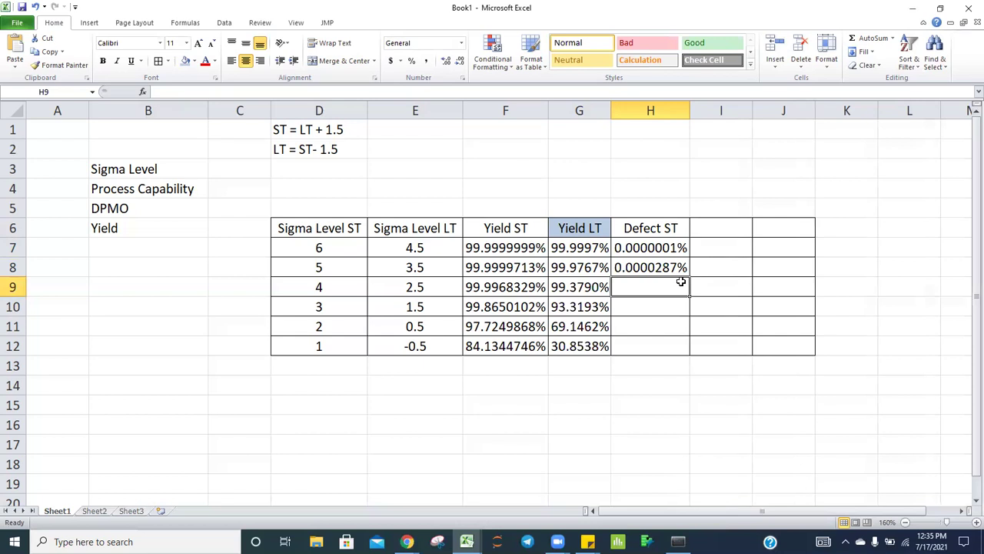
key("ctrl+v")
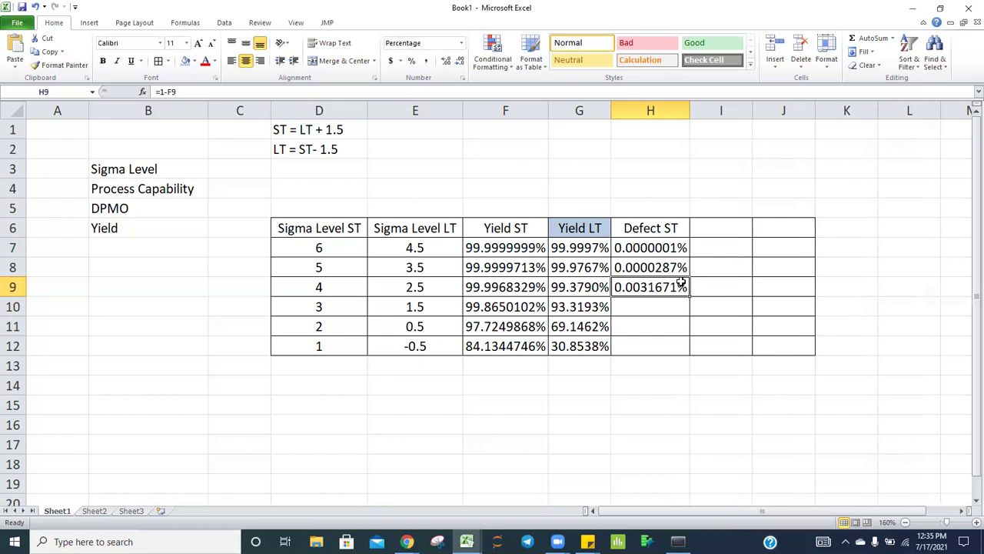
key("Down")
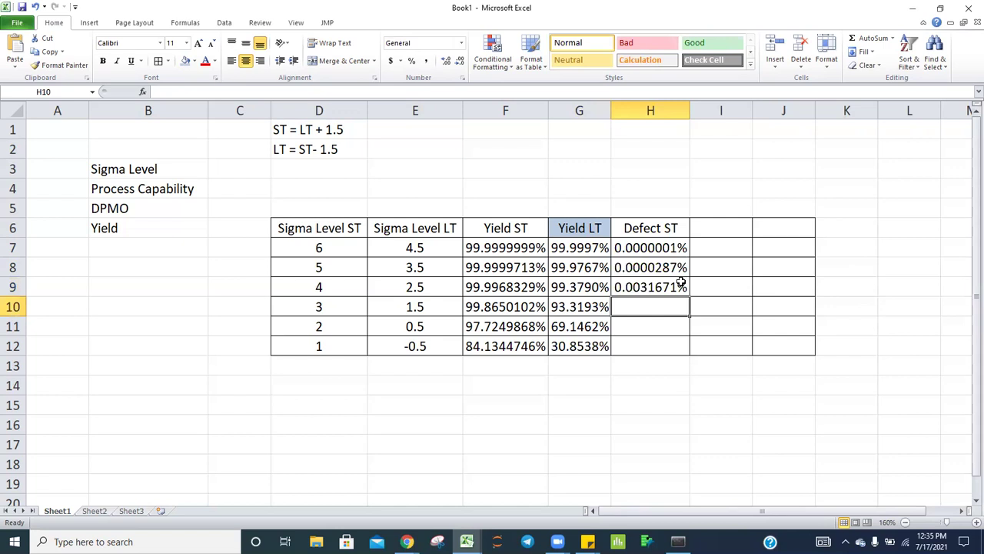
type("0.1349898%")
key("Down")
key("ctrl+v")
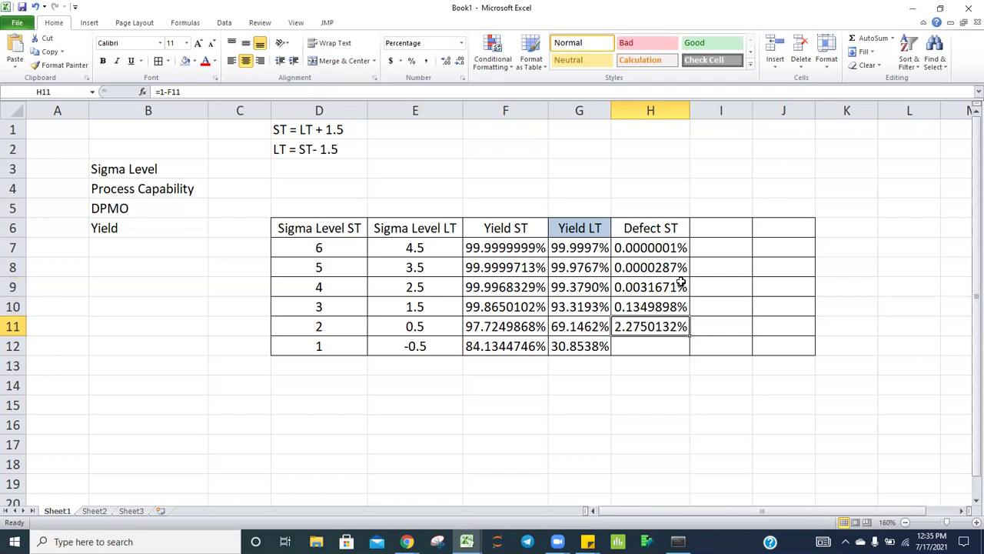
key("Down")
key("ctrl+v")
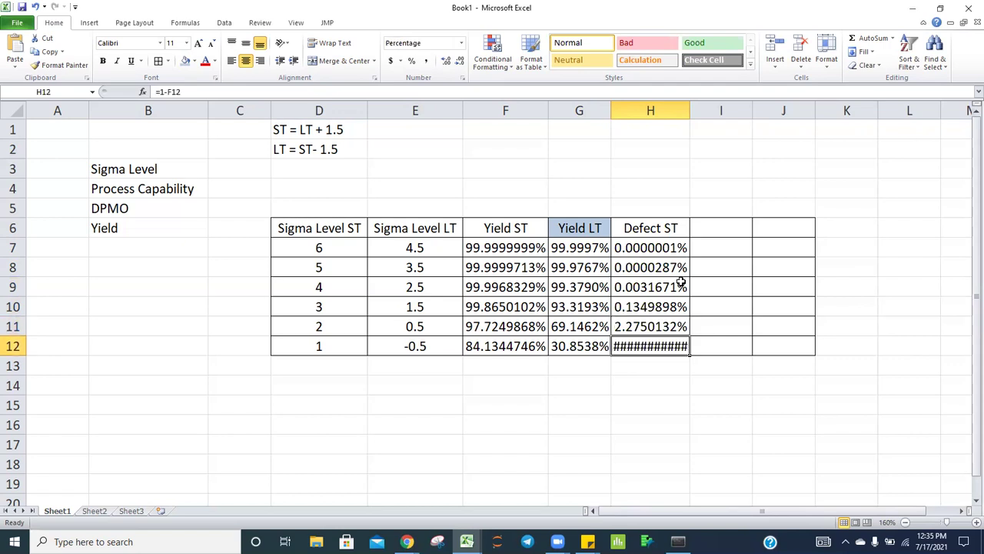
Step: AutoFit column H so every Defect ST percentage displays
double_click(690, 106)
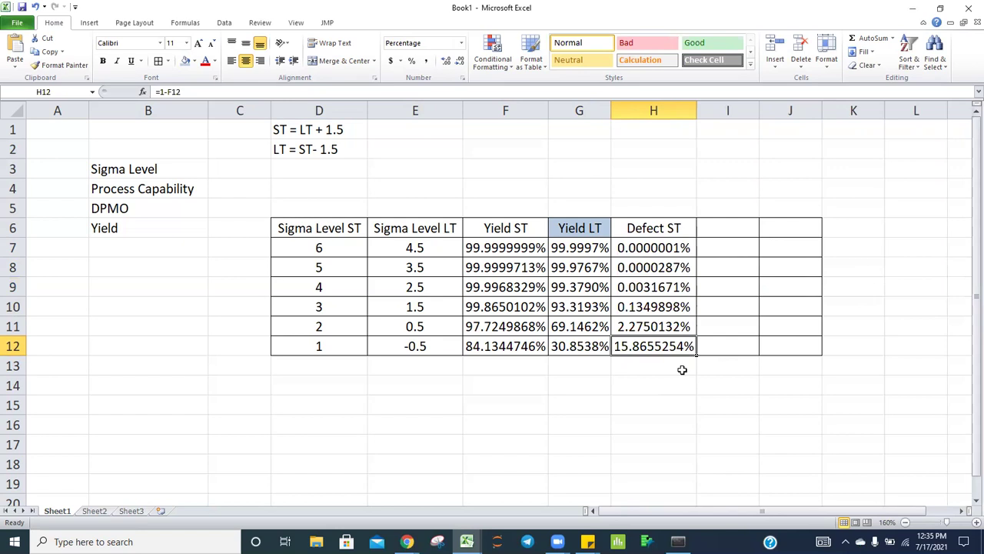
left_click(657, 239)
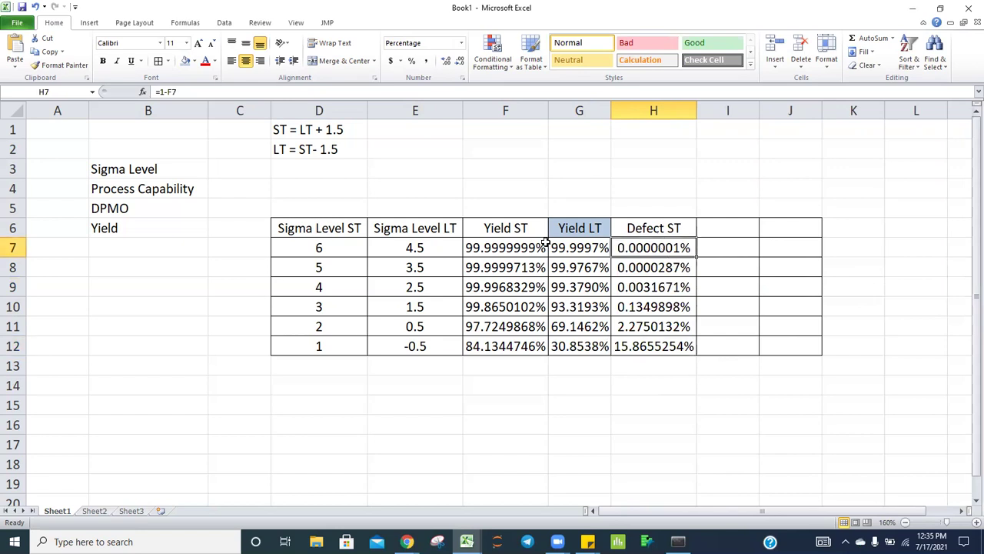
left_click(651, 230)
Step: Copy the Defect ST header into I6 and rename it 'Defect LT'
left_click(727, 230)
key("ctrl+r")
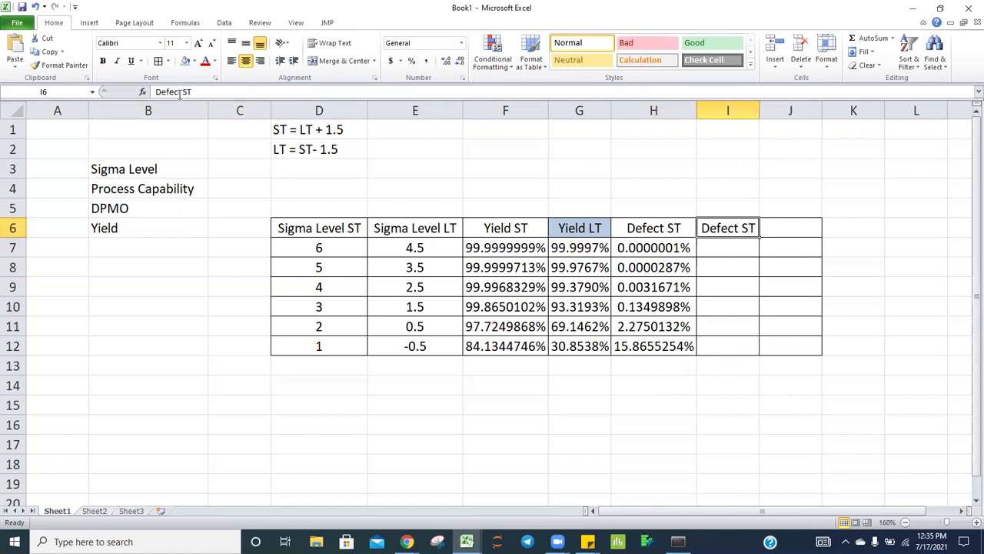
key("F2")
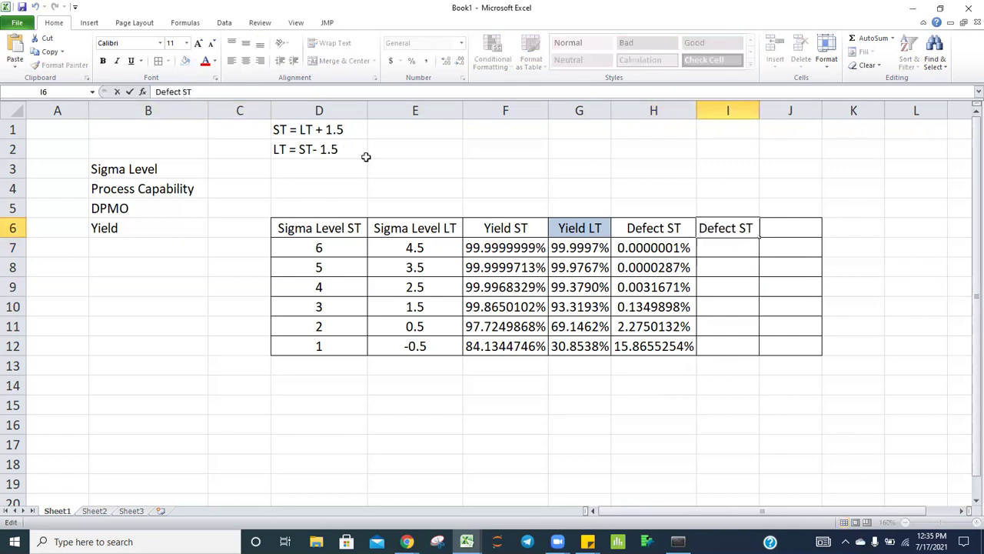
key("ctrl+Right")
key("Delete")
type("L")
key("Return")
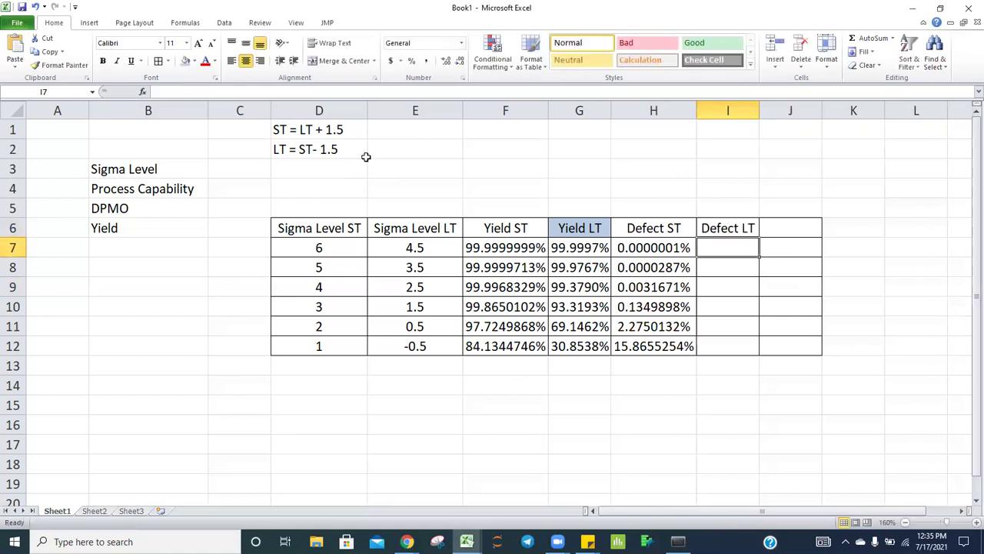
Step: Enter =1-G7 in I7 and add a decimal place to show 0.00034%
type("=1-")
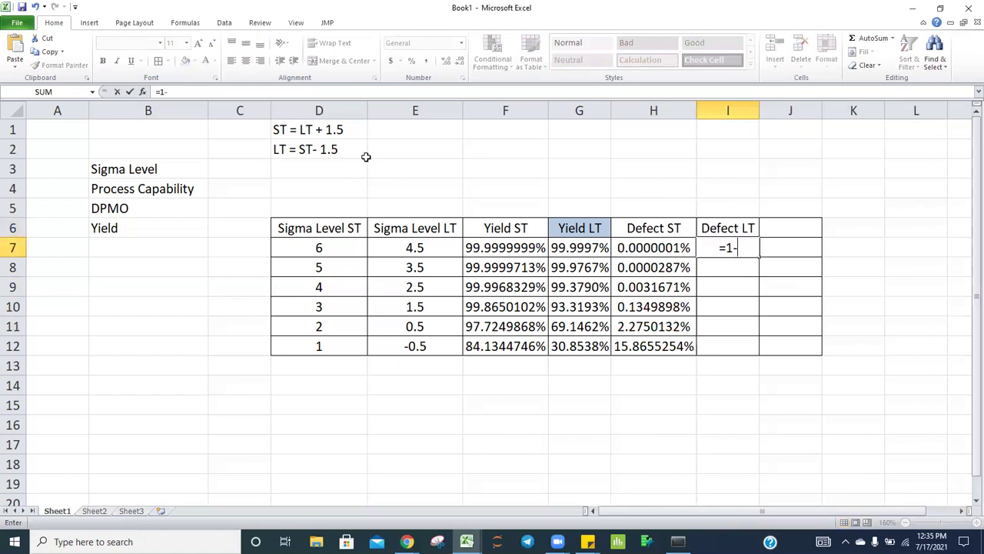
key("Left")
key("Left")
key("Left")
key("Left")
key("Right")
key("Right")
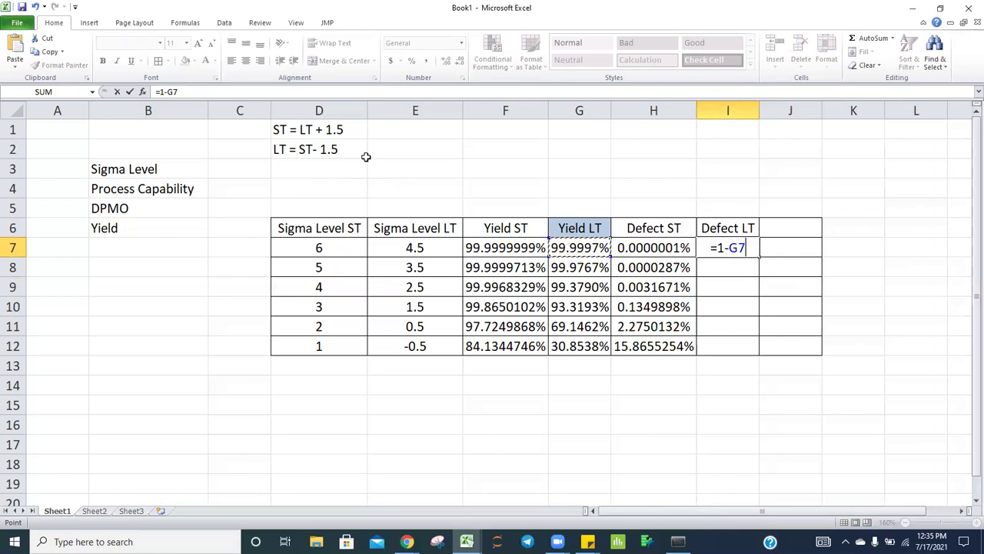
key("Return")
left_click(743, 246)
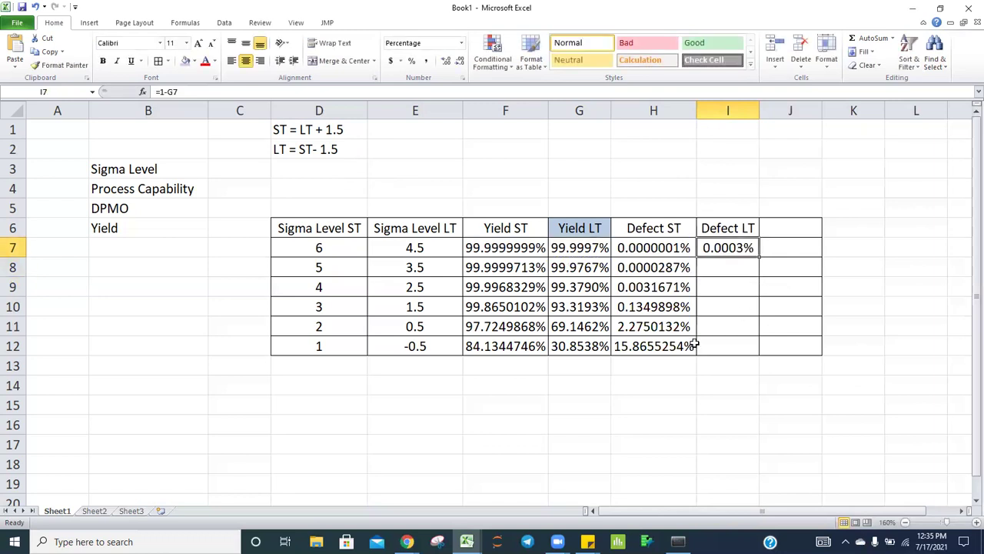
left_click(726, 269)
left_click(736, 251)
left_click(446, 61)
left_click(743, 266)
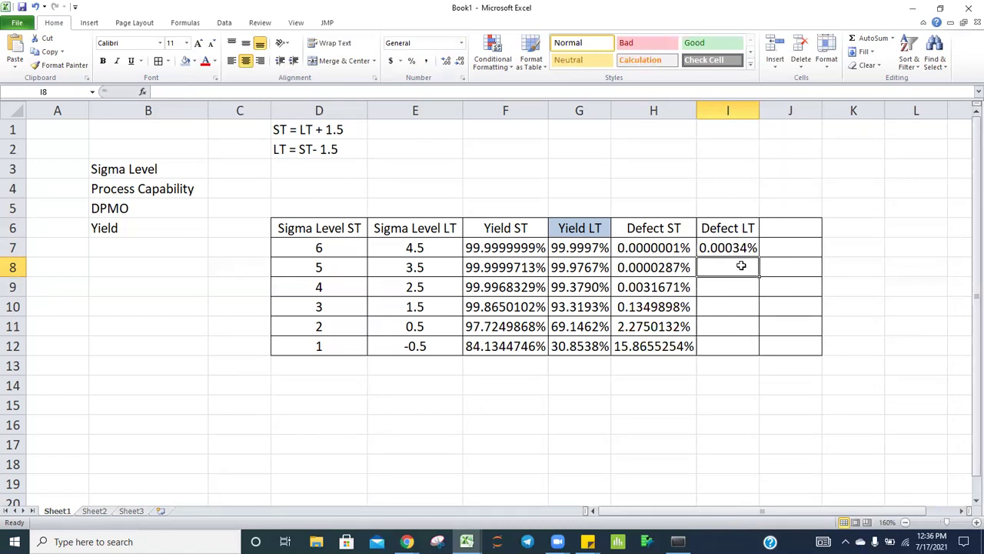
Step: Fill the Defect LT formula down into rows 8 and 9
key("ctrl+d")
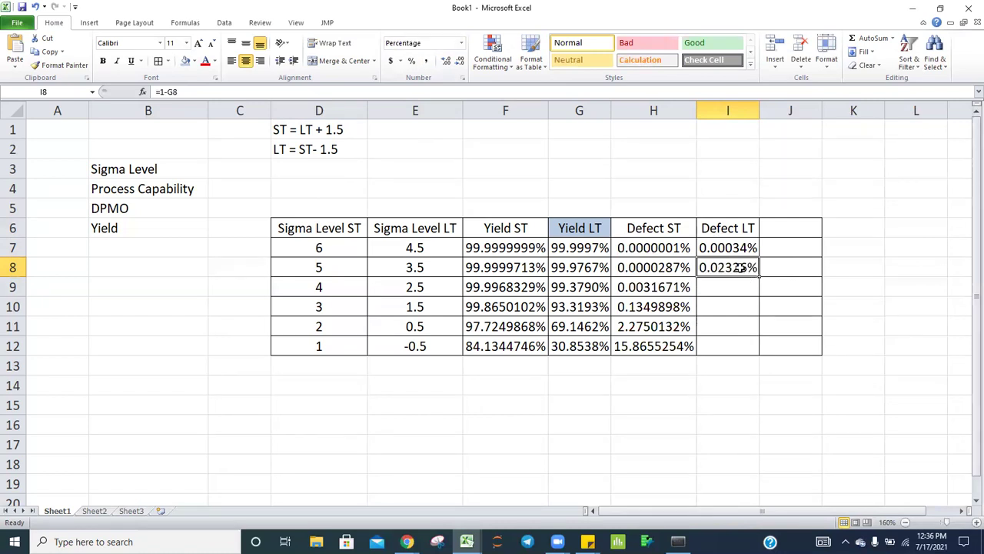
key("Down")
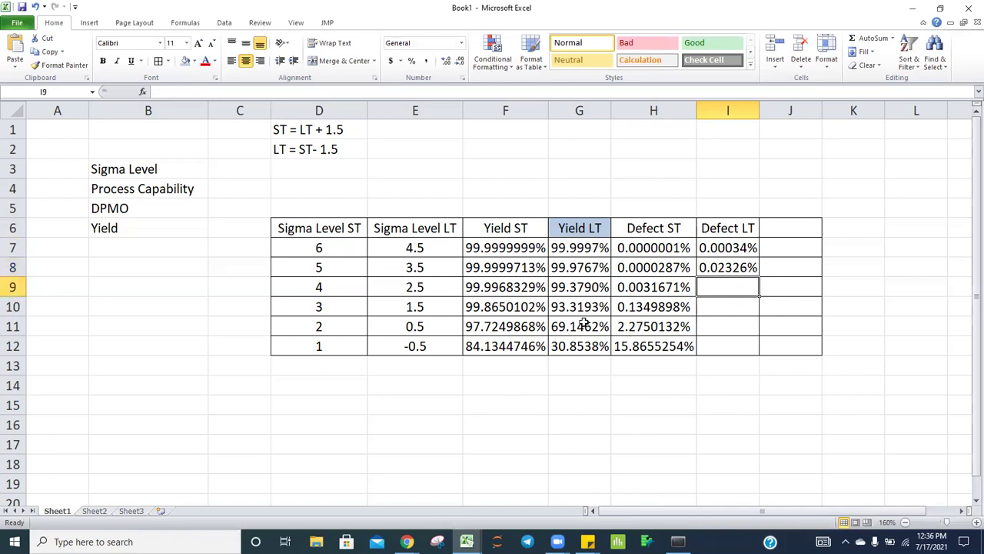
left_click(330, 284)
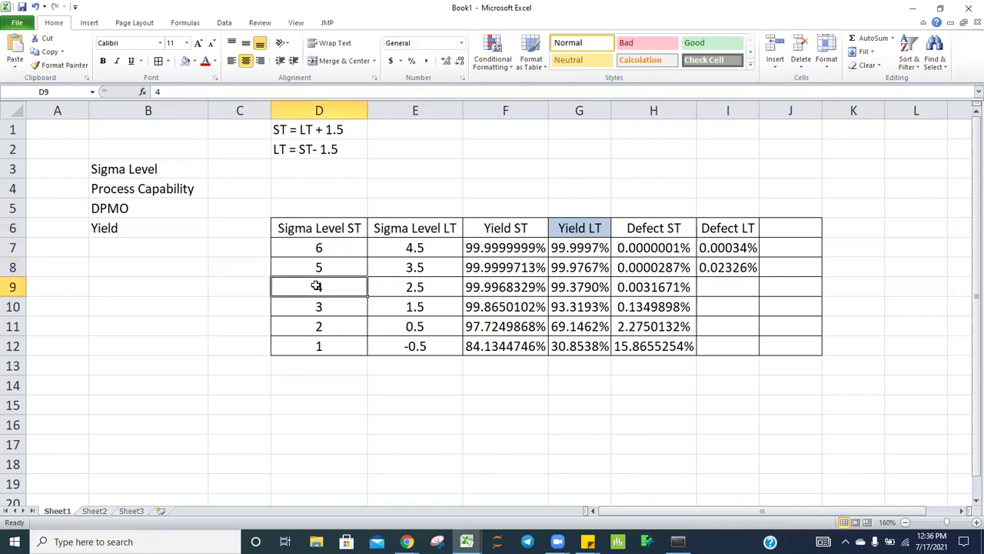
left_click(403, 290)
left_click_drag(476, 287, 608, 286)
left_click(728, 288)
key("ctrl+d")
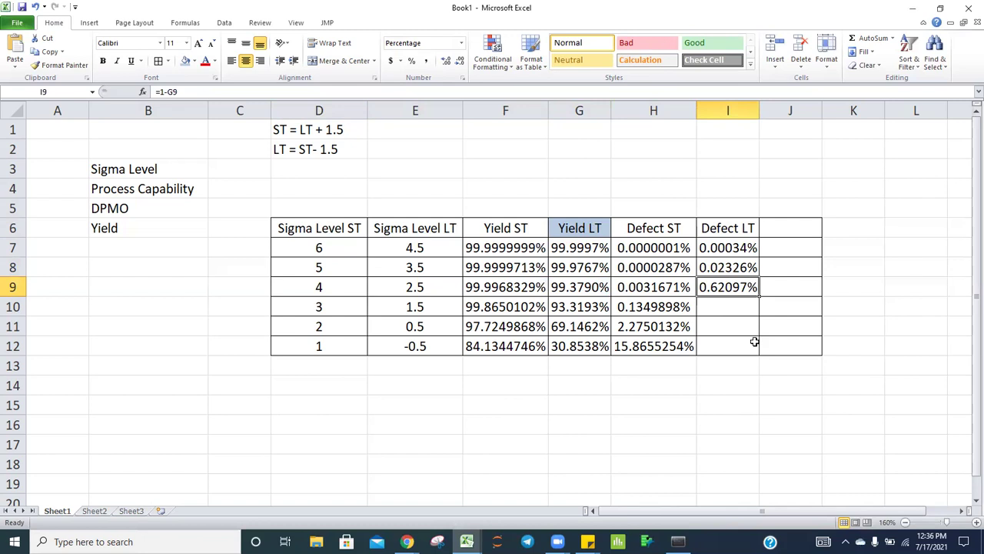
Step: Fill the Defect LT formula through row 12 and AutoFit column I
key("Down")
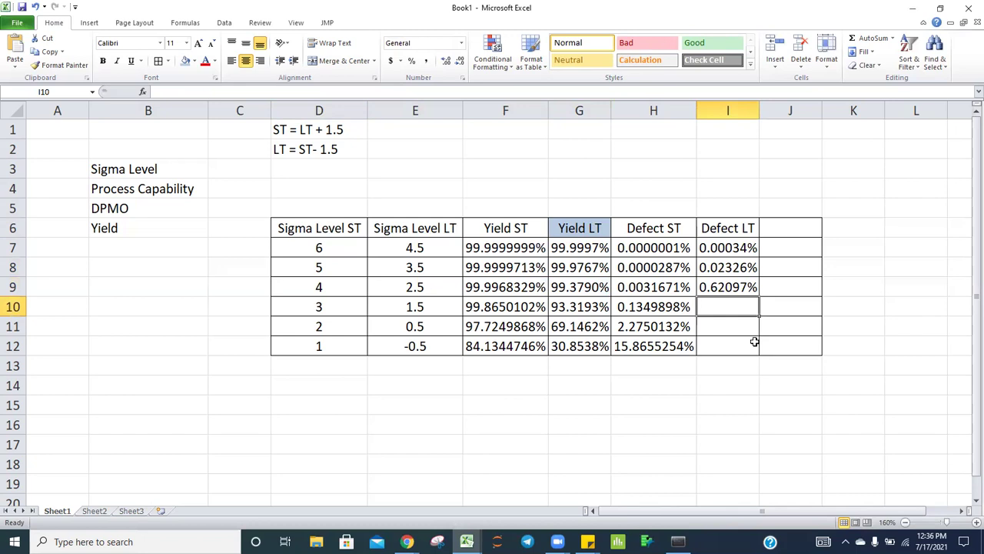
key("ctrl+d")
key("Down")
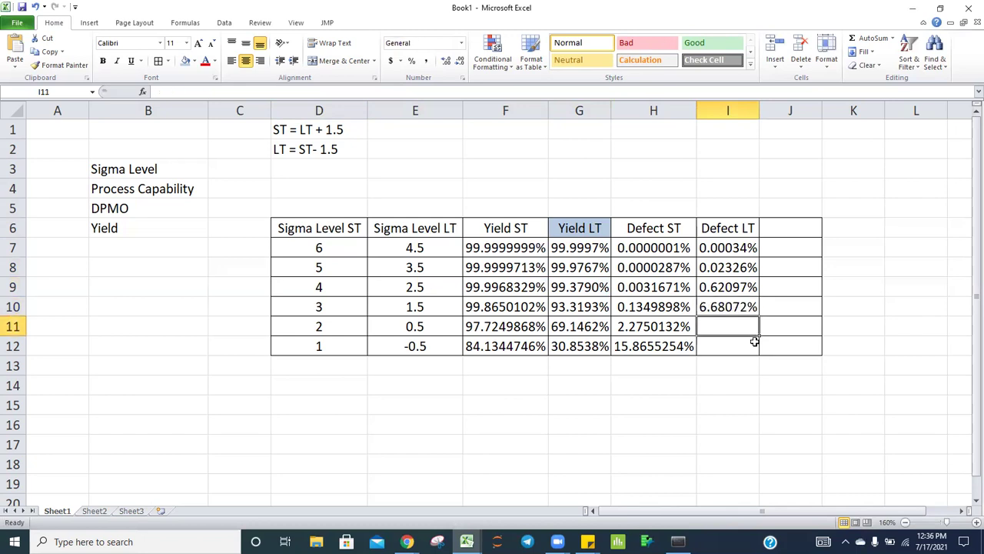
key("ctrl+d")
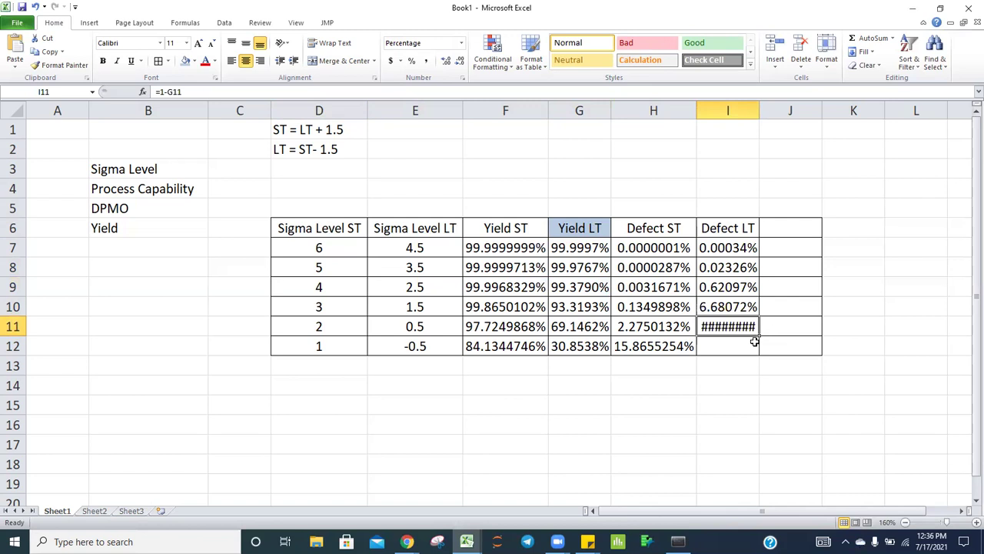
double_click(759, 111)
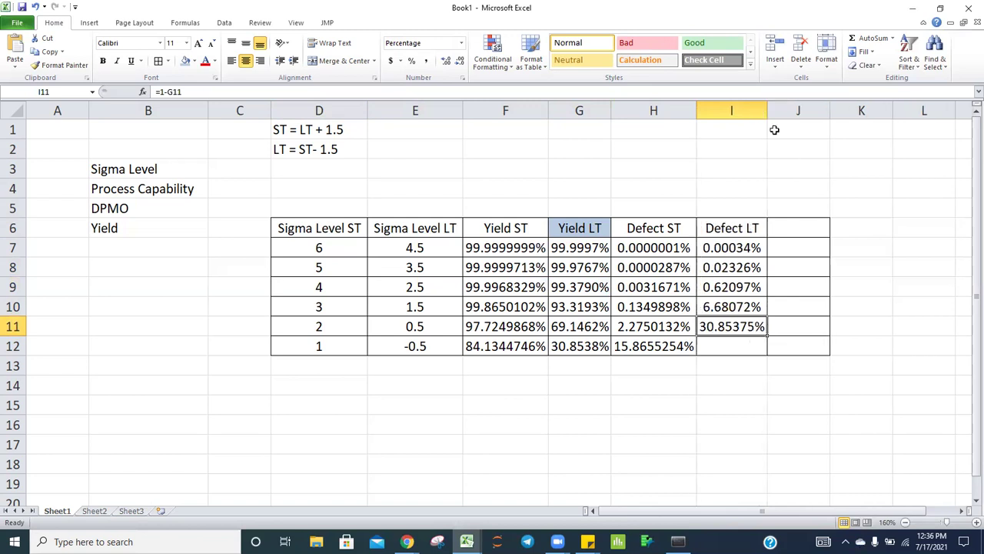
left_click(741, 347)
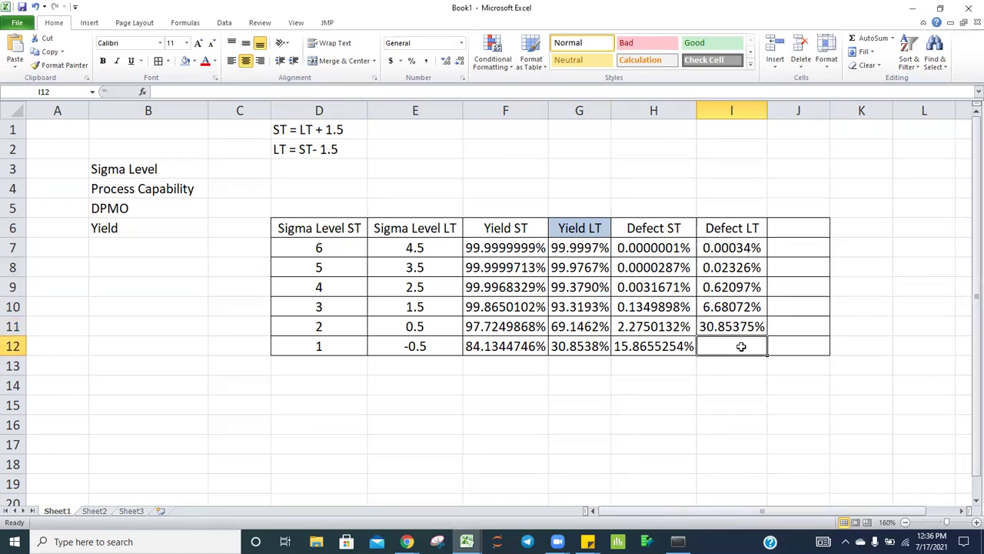
key("ctrl+d")
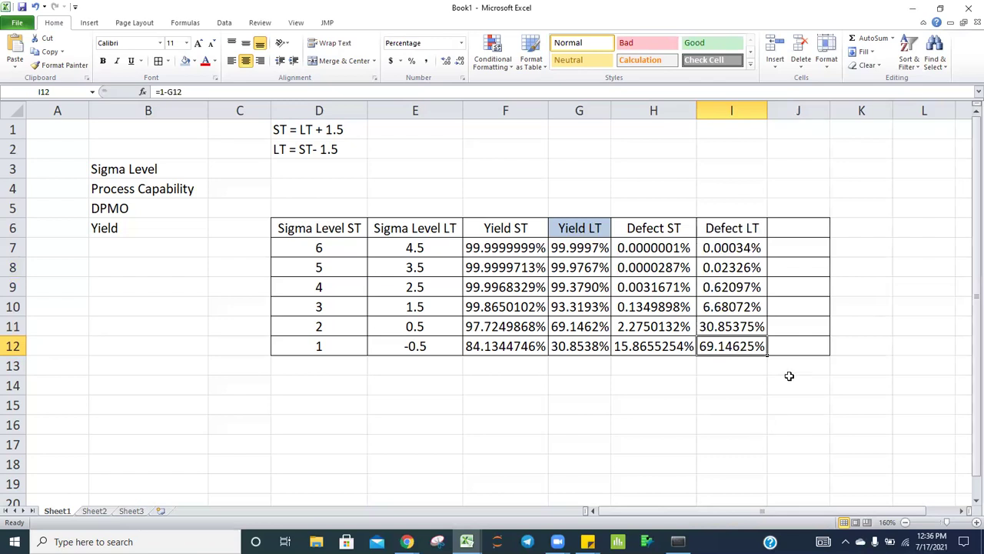
Step: Add the header 'DPMO' in J6
left_click(750, 226)
left_click(754, 345)
left_click(805, 230)
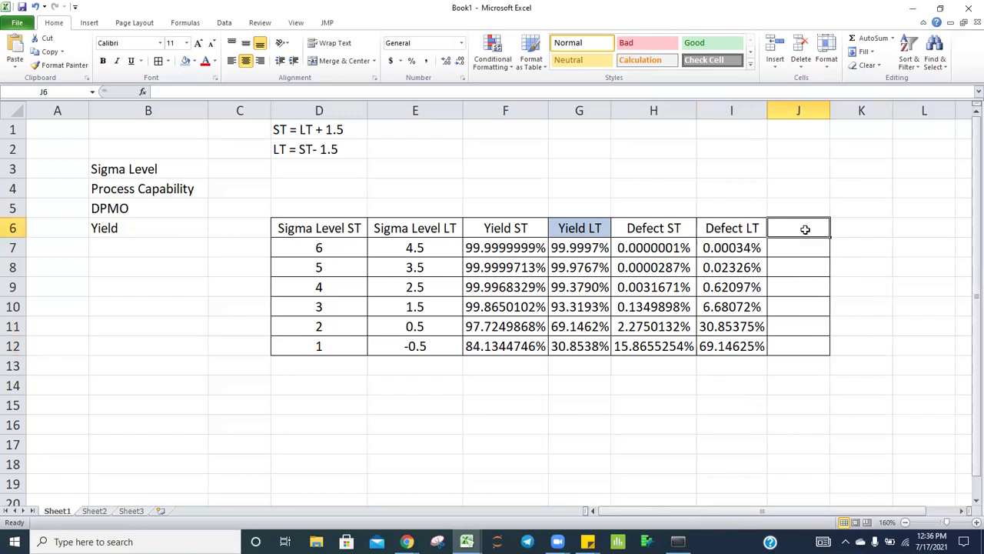
type("dpmo")
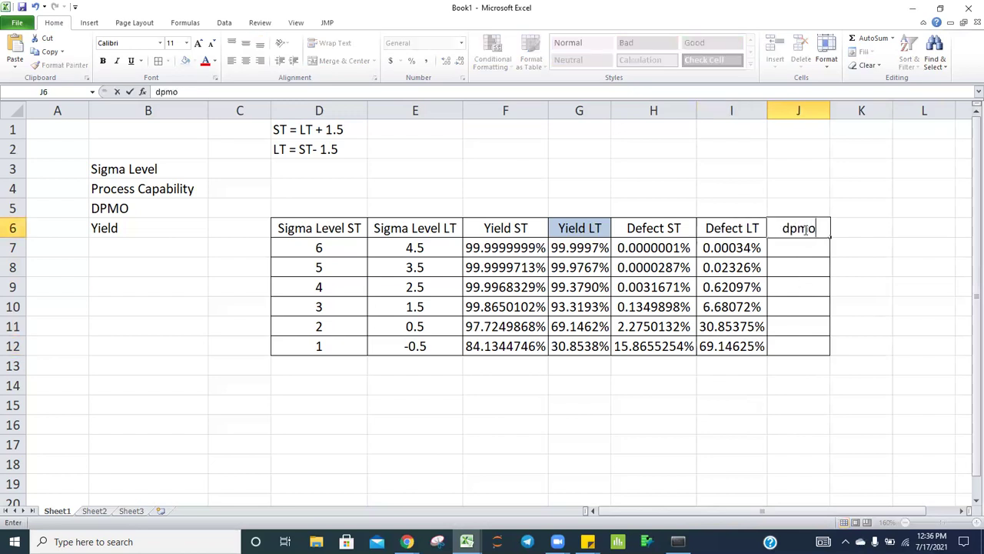
key("BackSpace")
key("BackSpace")
key("BackSpace")
key("BackSpace")
type("DPMO")
key("Return")
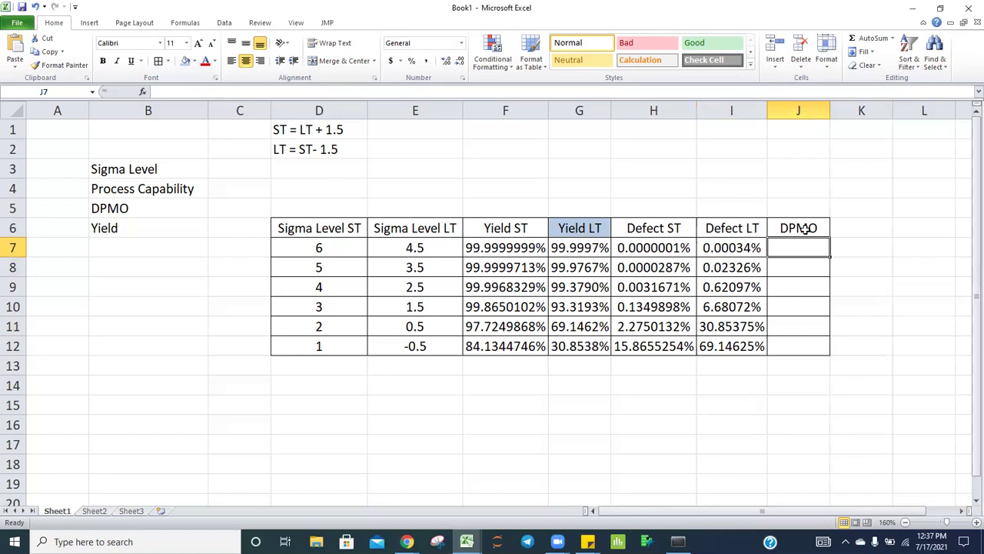
Step: Enter =I7*10^6 in J7, declining the correction and error prompts
type("=")
key("Left")
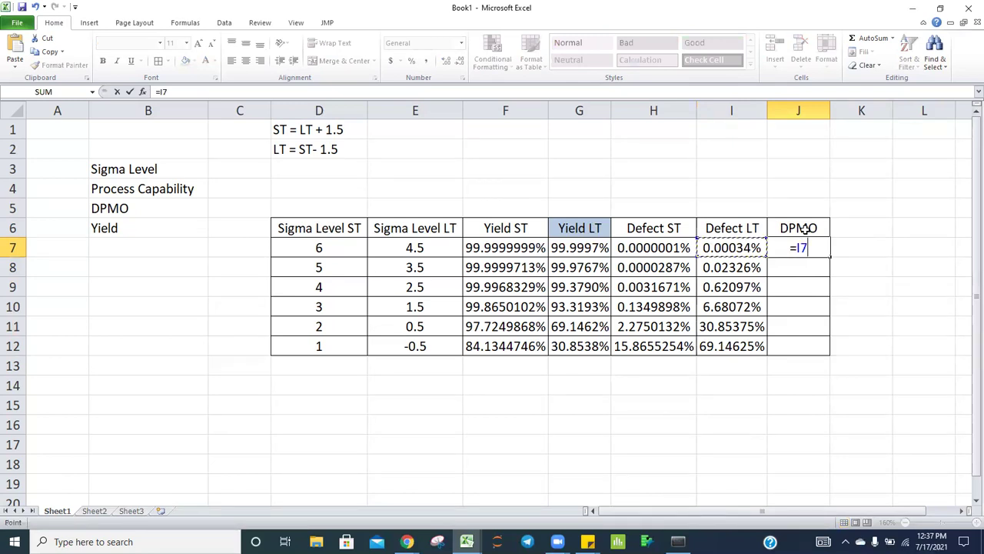
type("*10^^")
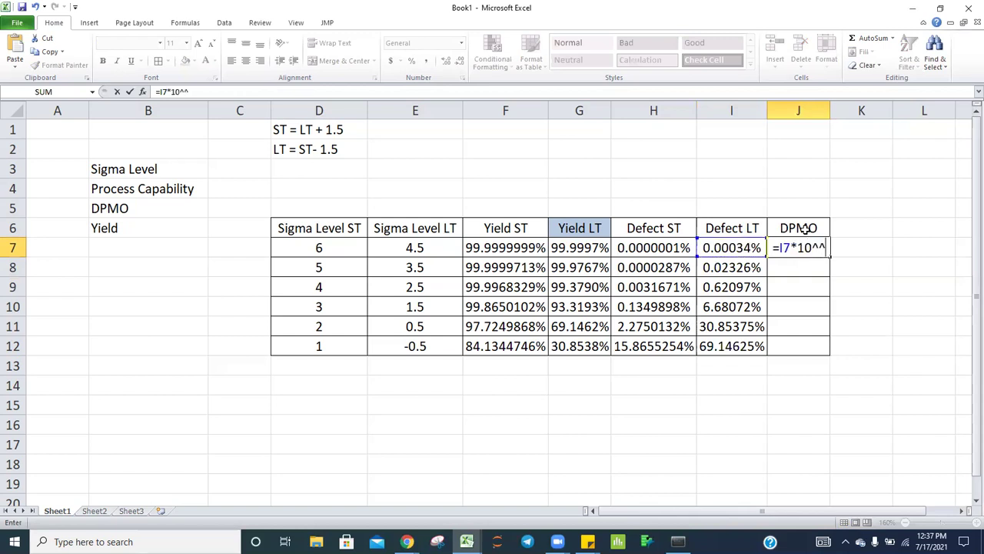
key("Return")
key("Tab")
key("Return")
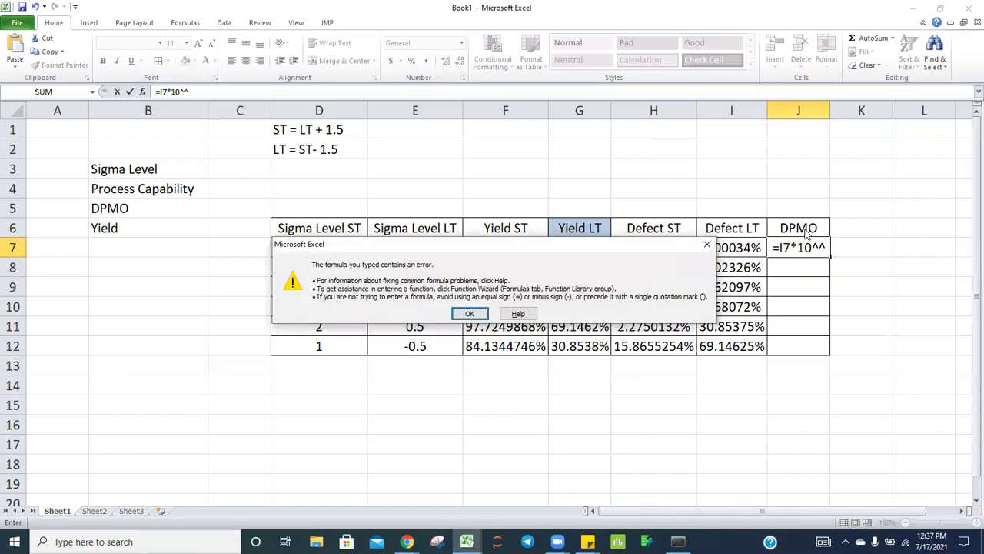
key("Return")
key("BackSpace")
type("5")
key("BackSpace")
type("6")
key("Return")
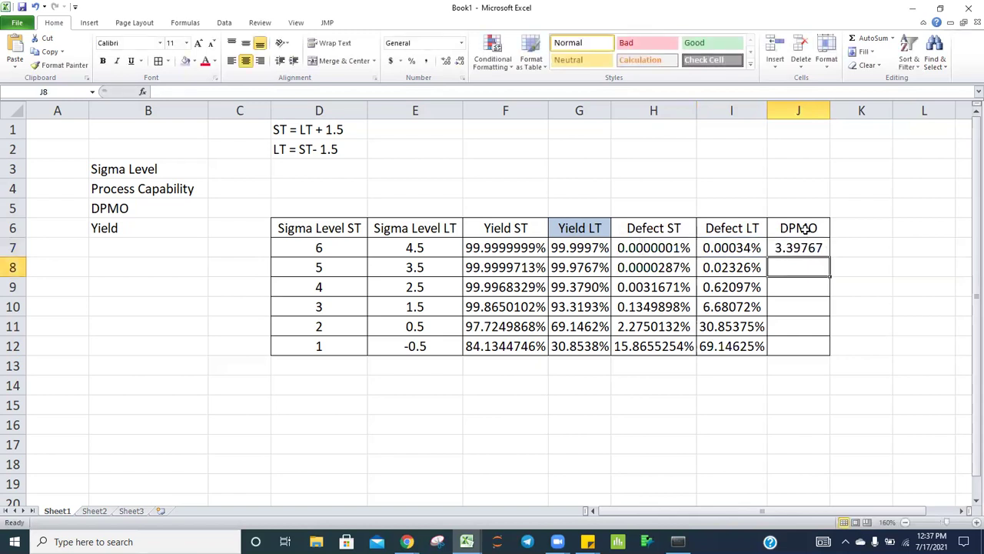
Step: Trim J7 to two decimals (3.40) and enter =I8*10^6 in J8
left_click(804, 244)
left_click(459, 62)
left_click(459, 62)
left_click(460, 61)
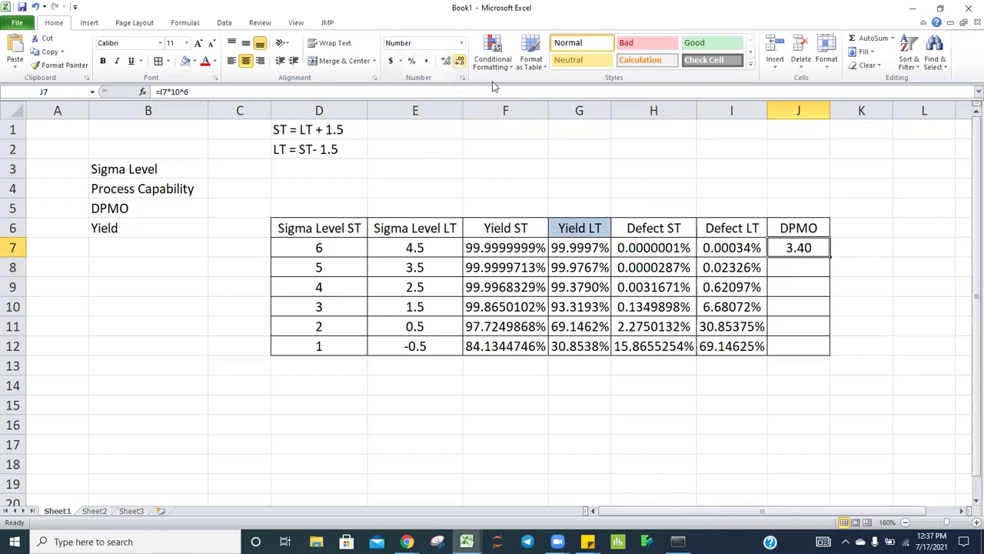
left_click(805, 266)
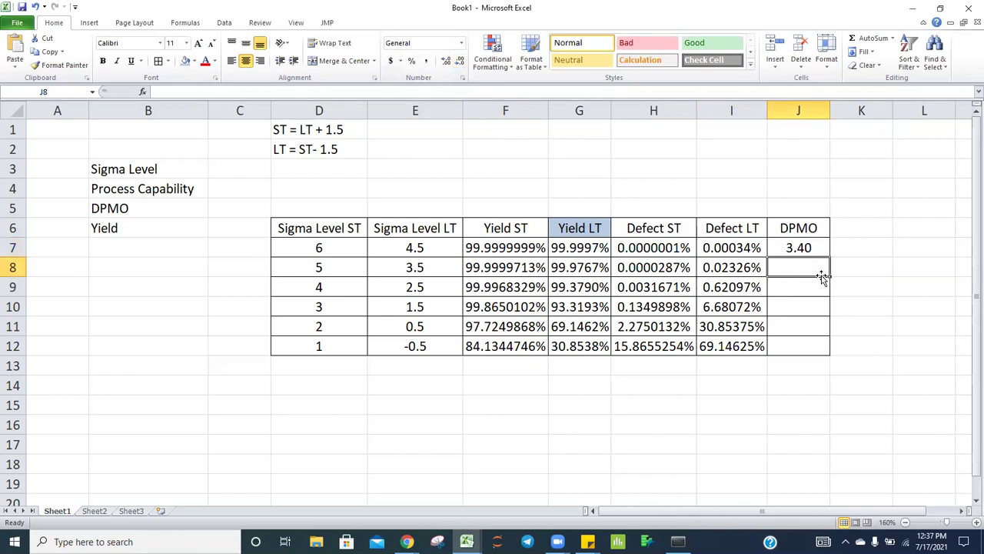
type("=")
key("Left")
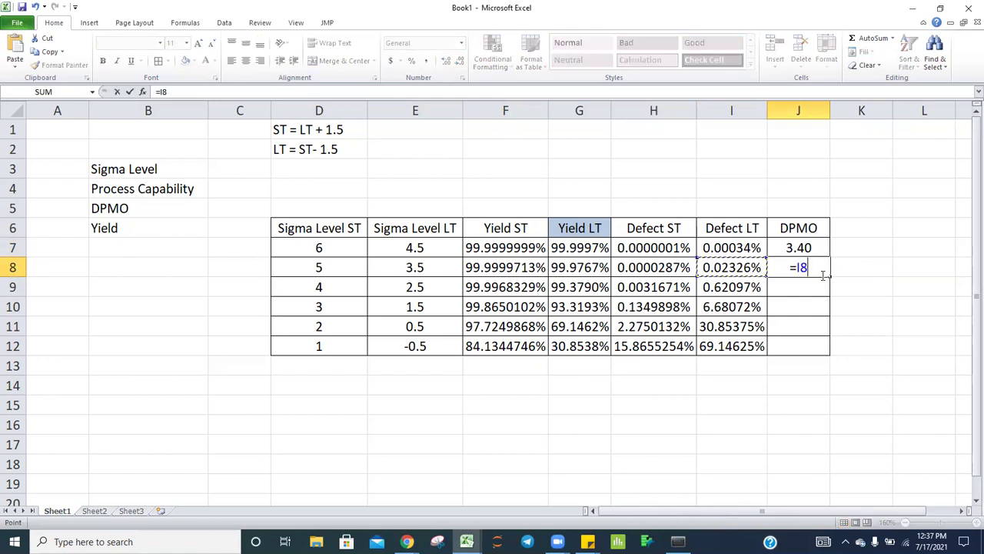
type("*")
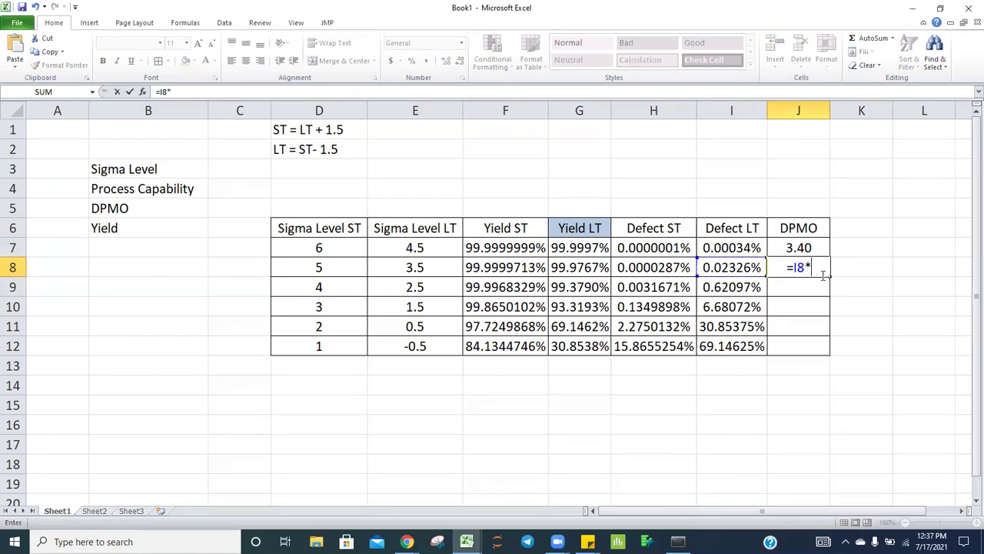
type("10^6")
key("Return")
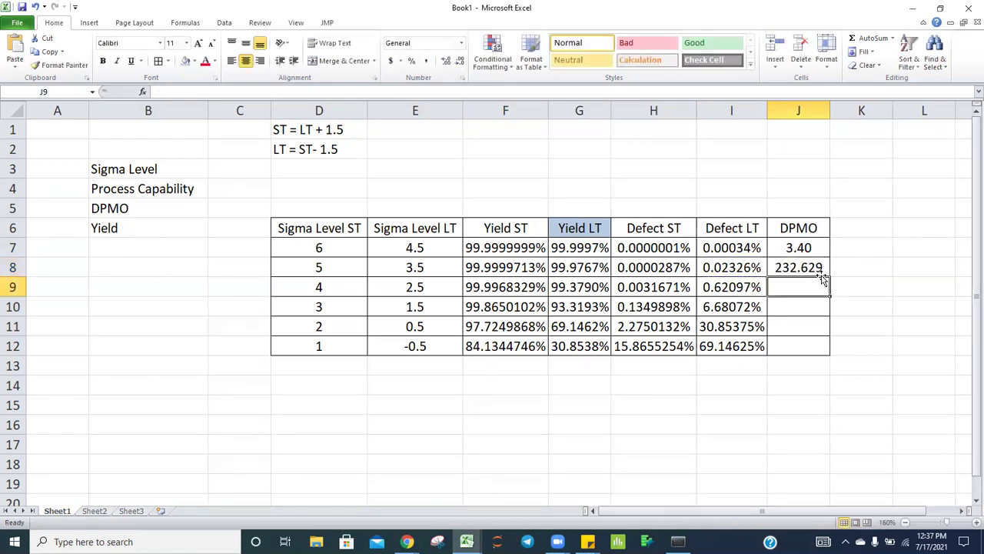
Step: Round the second DPMO value to a whole number, 233
left_click(807, 254)
left_click(821, 260)
left_click(461, 63)
left_click(462, 63)
left_click(462, 64)
Step: Fill the DPMO formula down to J12, ending at 691462
left_click(812, 289)
key("ctrl+d")
key("Down")
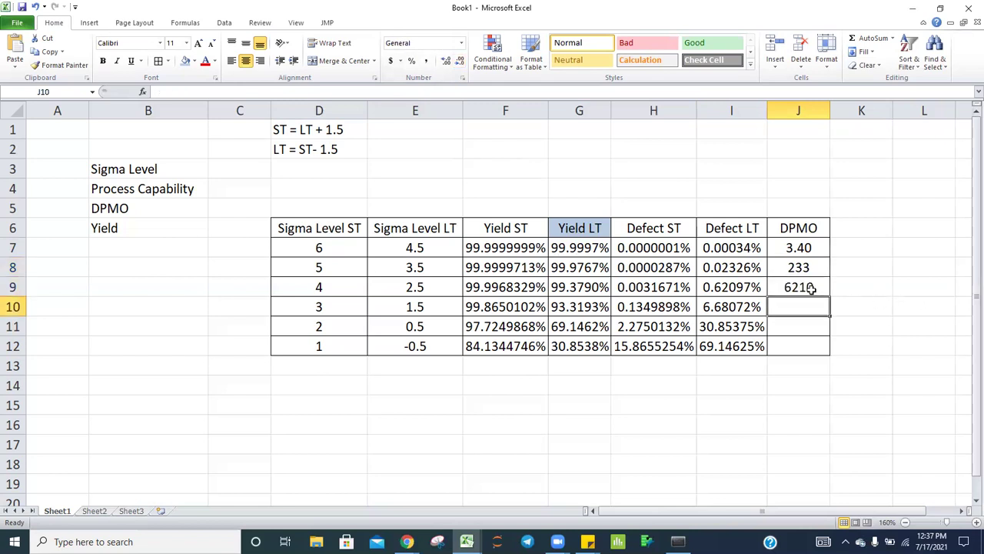
key("ctrl+d")
key("Down")
key("ctrl+d")
key("Down")
key("ctrl+d")
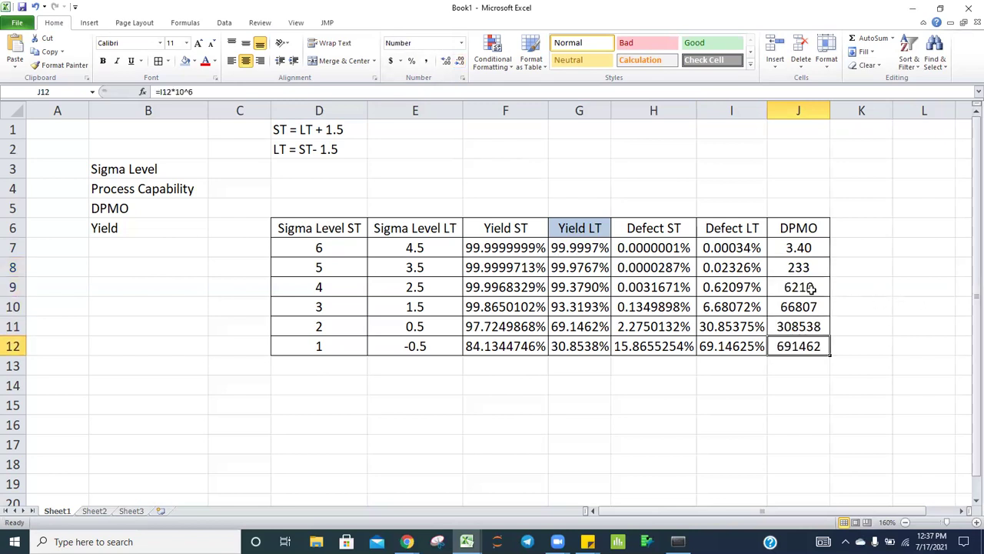
left_click(855, 386)
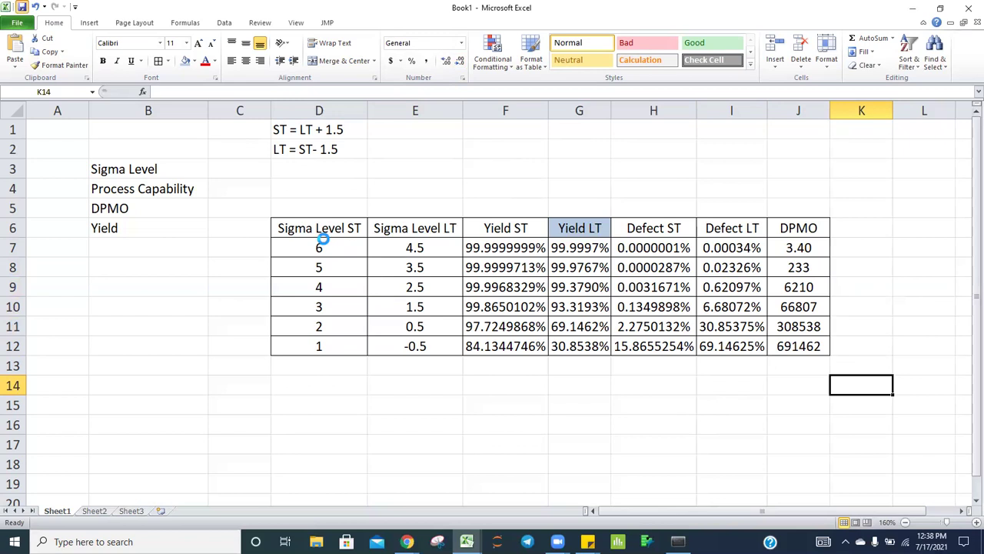
key("ctrl+s")
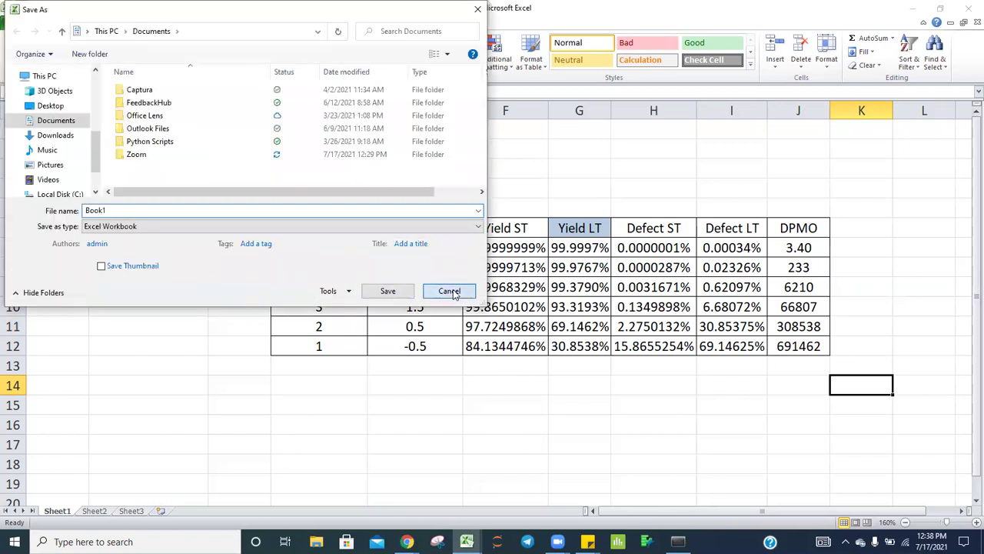
left_click(453, 293)
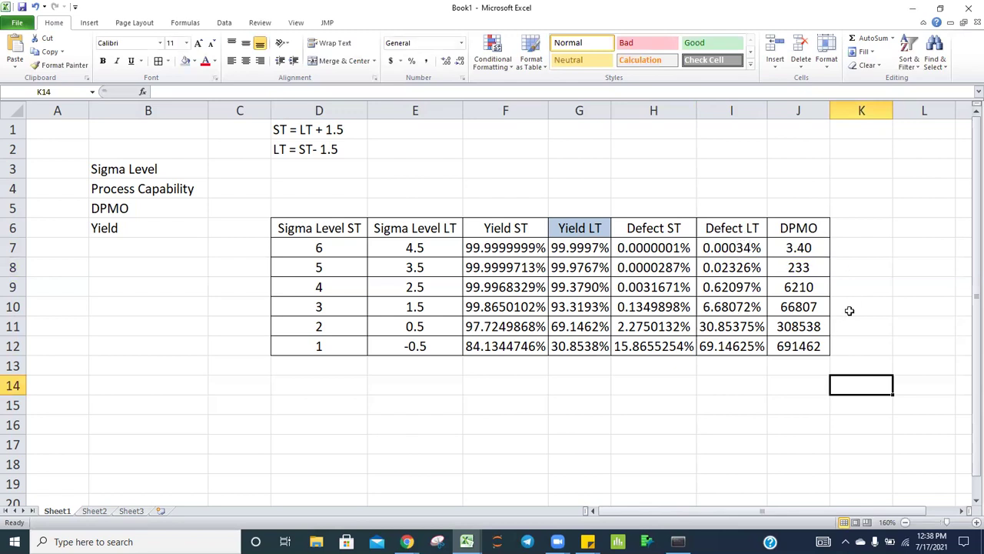
Step: Type the heading 'Yield to Sigma' in K6 and AutoFit column K
left_click(854, 226)
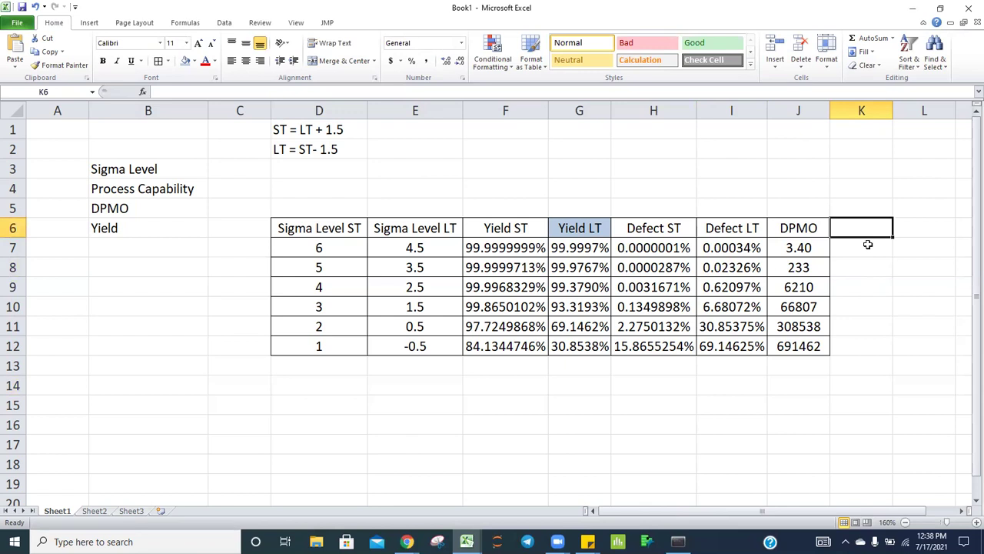
type("yIEDL")
key("BackSpace")
key("BackSpace")
key("BackSpace")
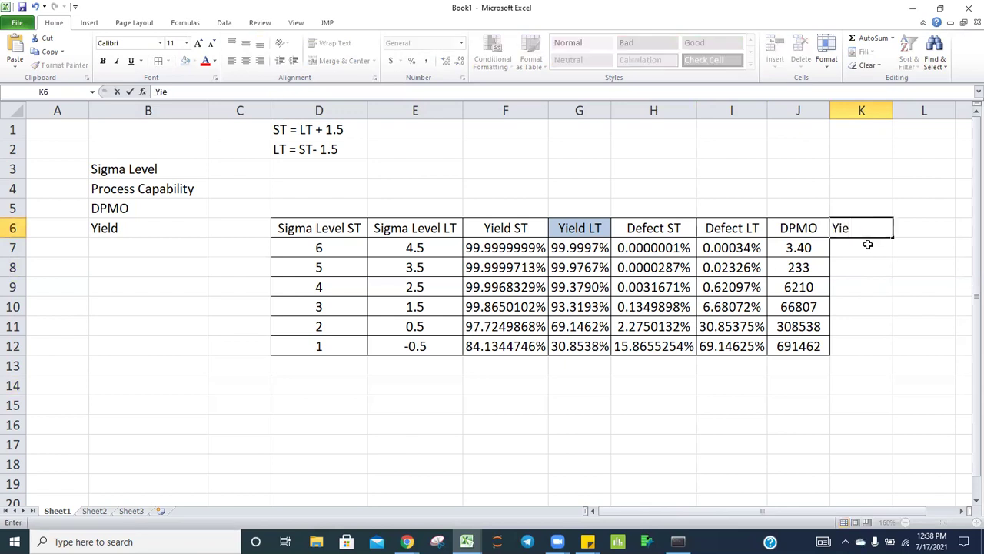
type("ld to Sigma")
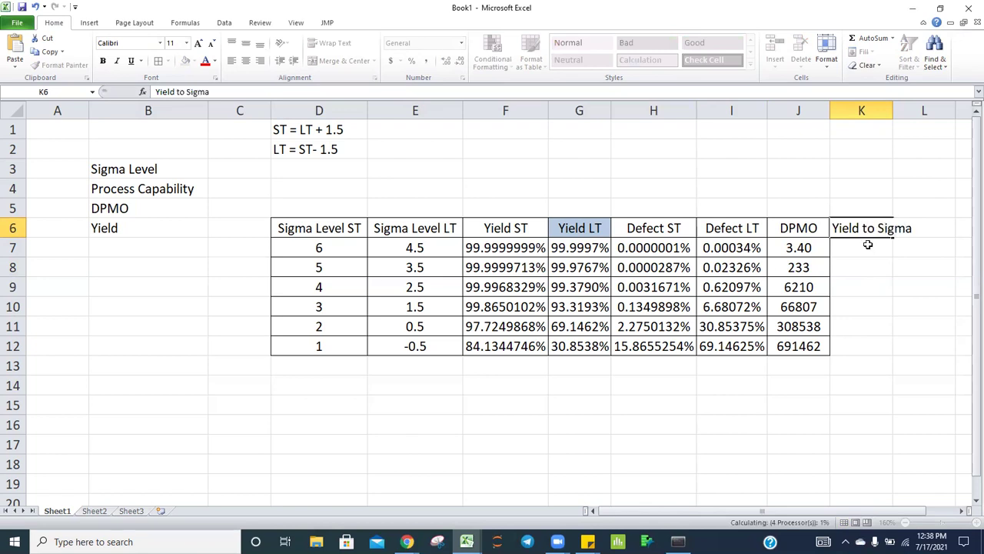
key("Return")
double_click(893, 109)
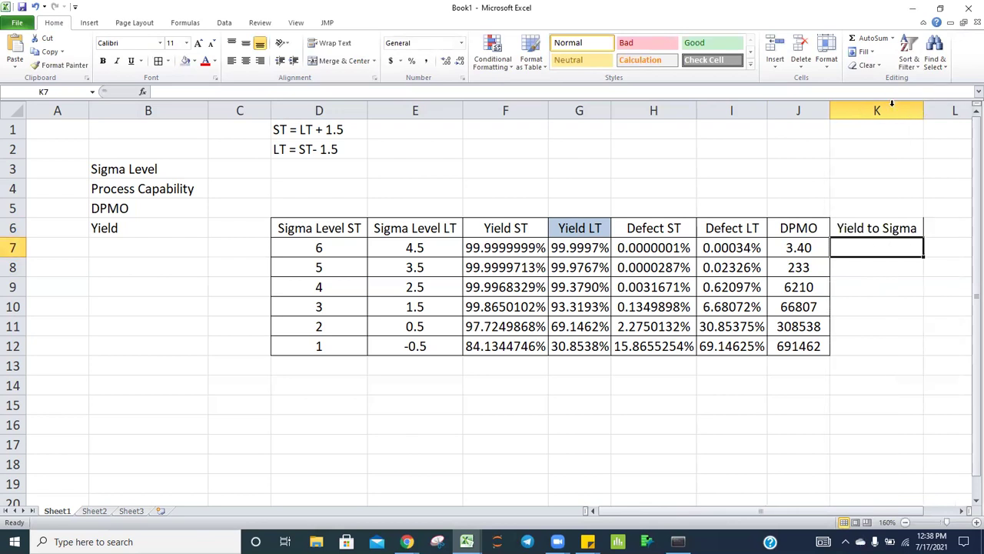
Step: Apply All Borders to K6:K12 and extend the heading to 'Yield to Sigma ST'
left_click_drag(856, 230, 870, 336)
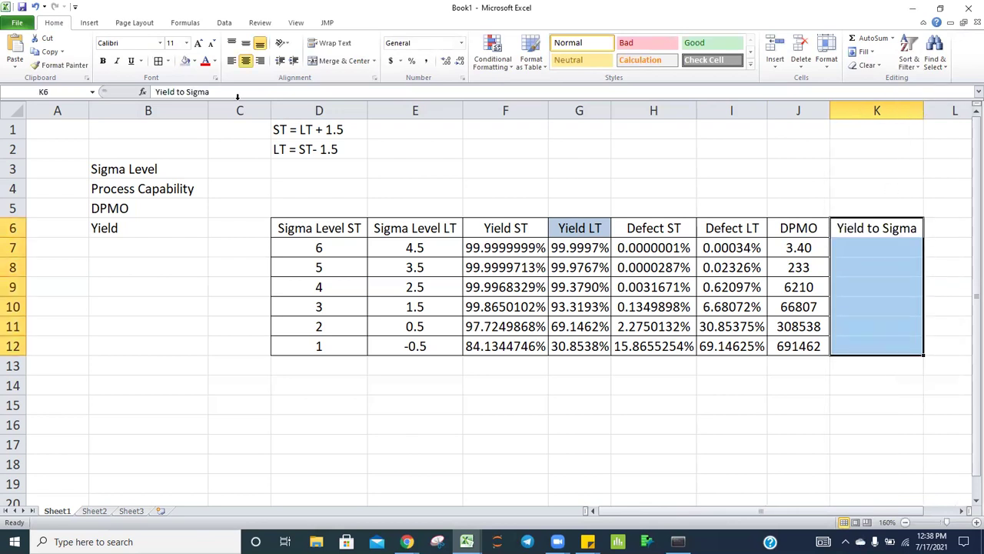
left_click(157, 61)
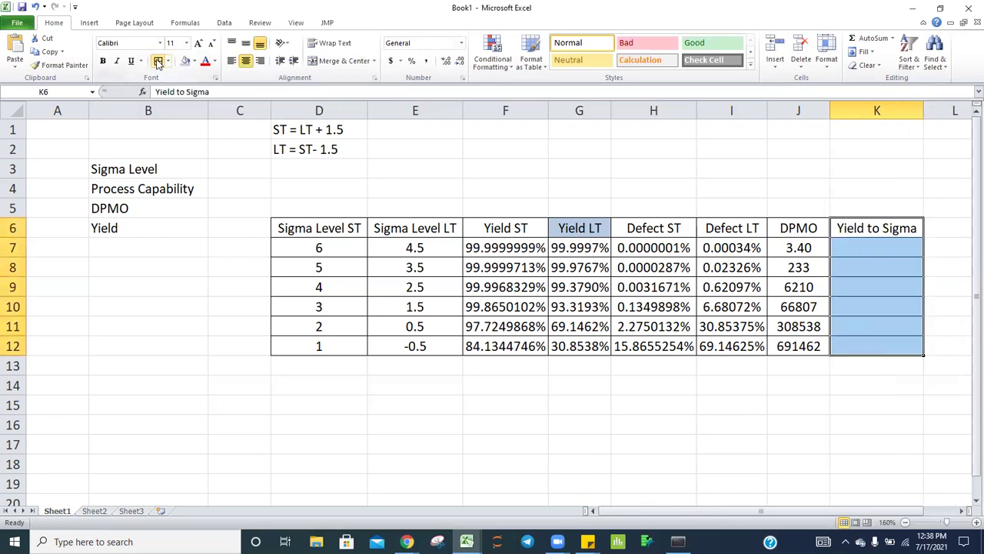
left_click(859, 251)
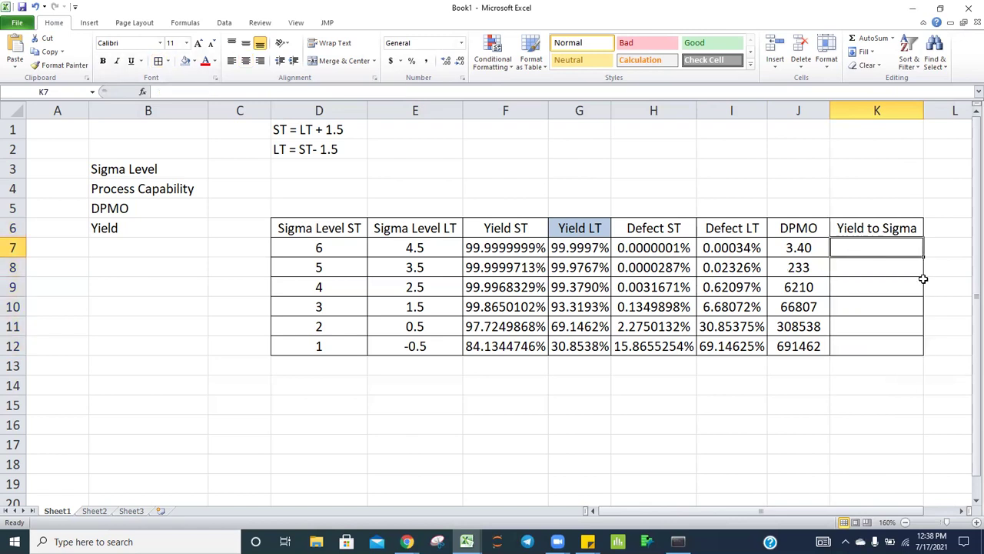
key("Up")
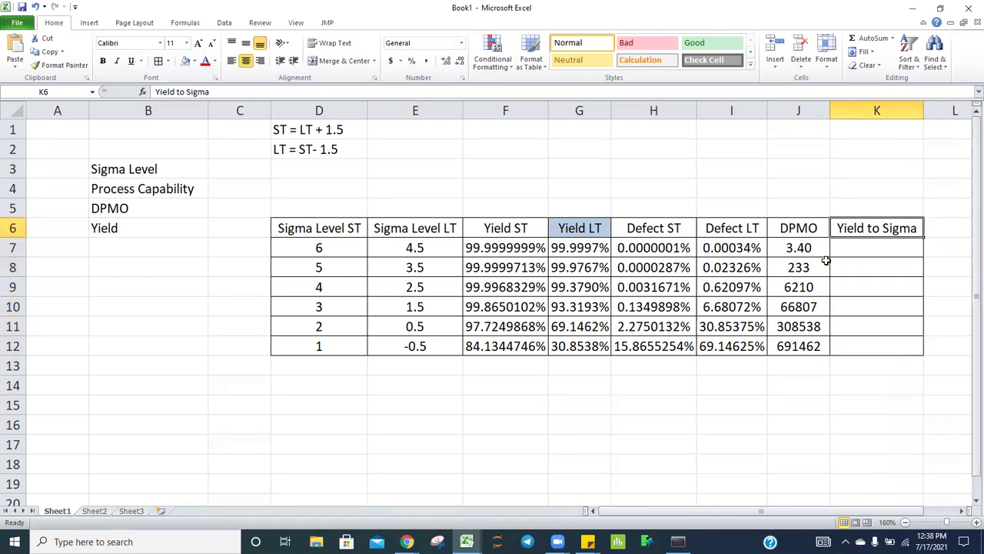
key("F2")
type("ST")
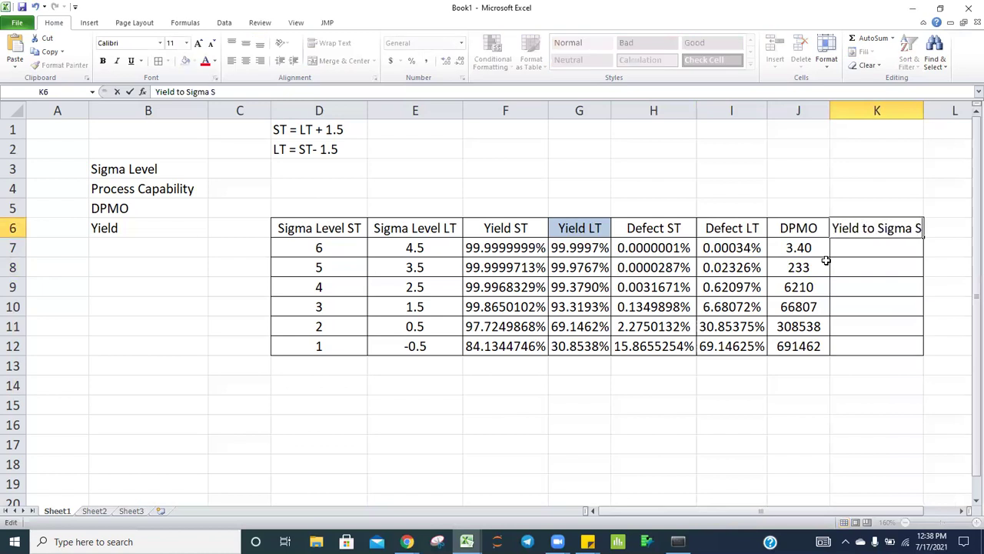
key("ctrl+Return")
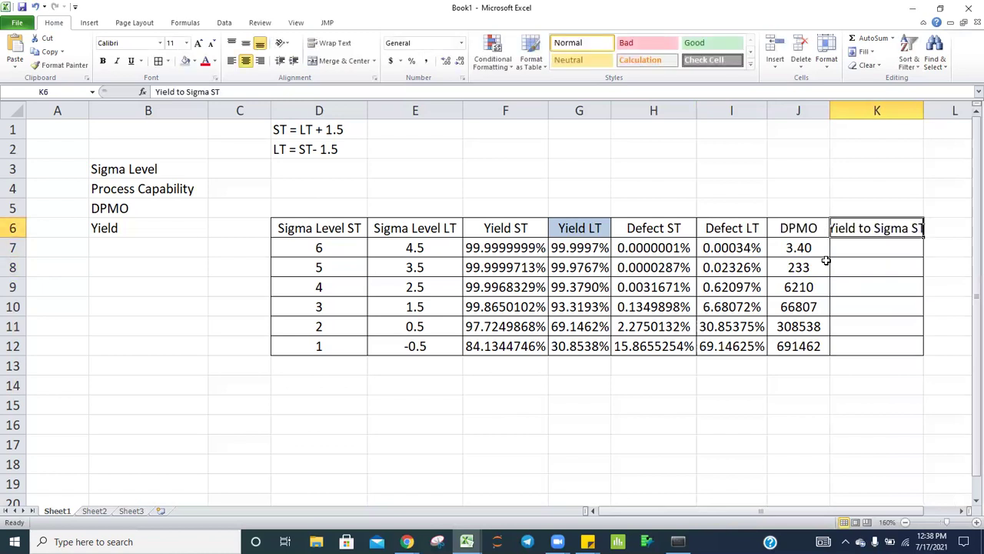
Step: Copy the bordered heading into column L and AutoFit columns K and L
key("Right")
key("shift+Down")
key("shift+Down")
key("shift+Down")
key("shift+Down")
key("shift+Down")
key("shift+Down")
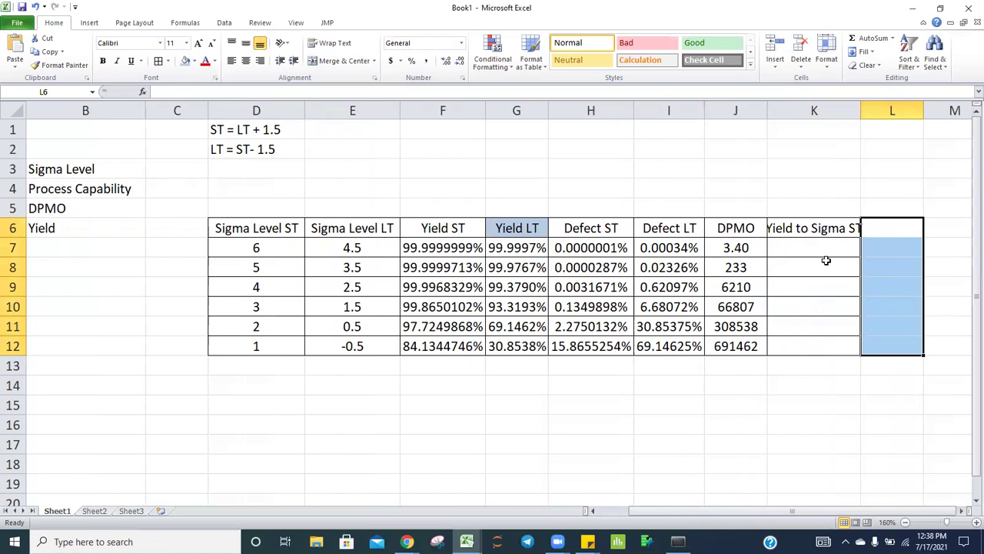
key("ctrl+r")
key("Up")
key("Down")
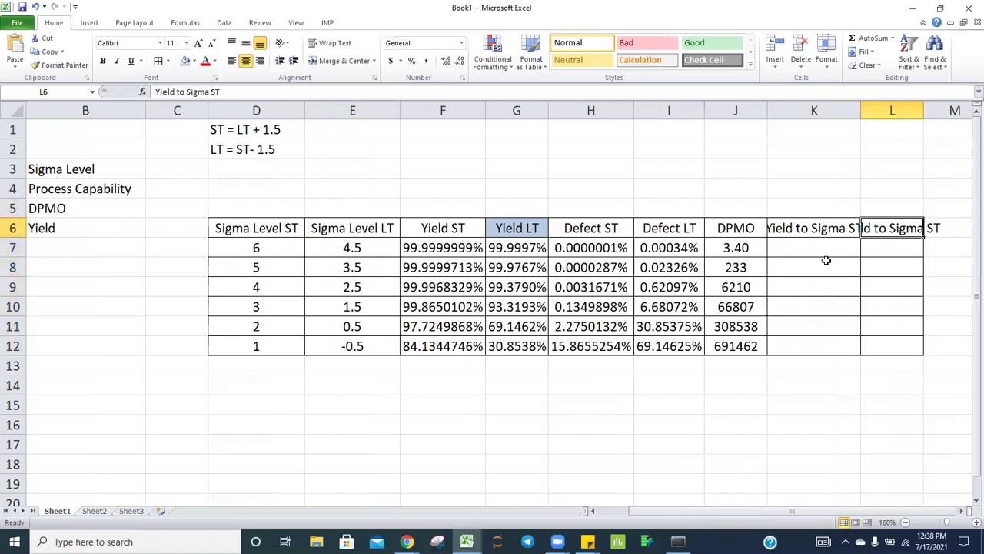
left_click(261, 247)
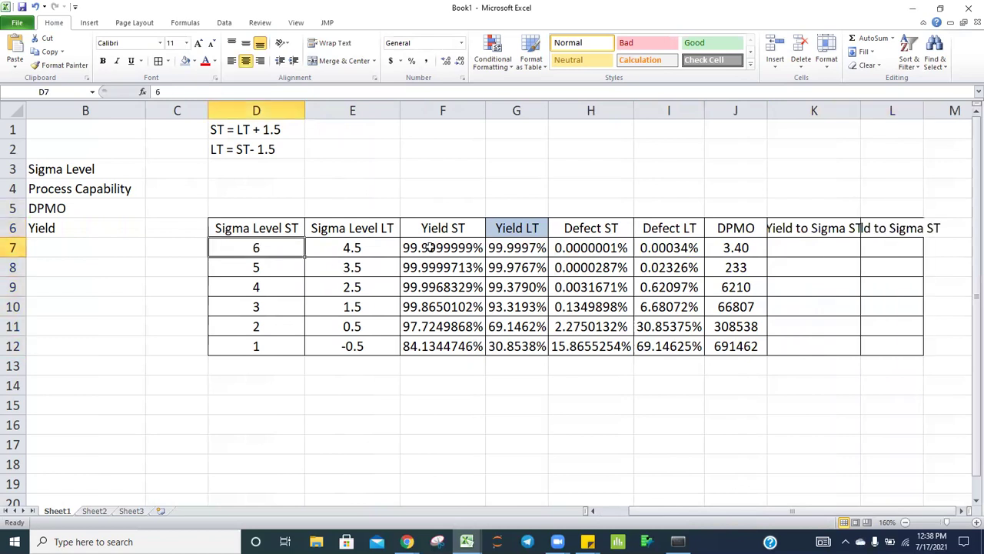
left_click_drag(429, 247, 484, 300)
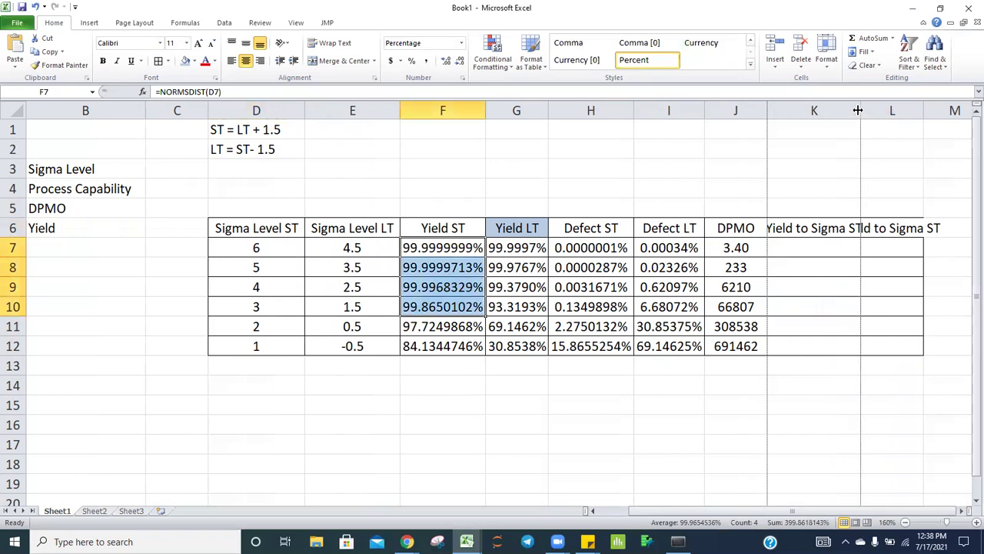
double_click(861, 110)
double_click(940, 110)
Step: Rename L6 to 'Yield to Sigma LT' and start a NORMSINV formula in K7
left_click(917, 231)
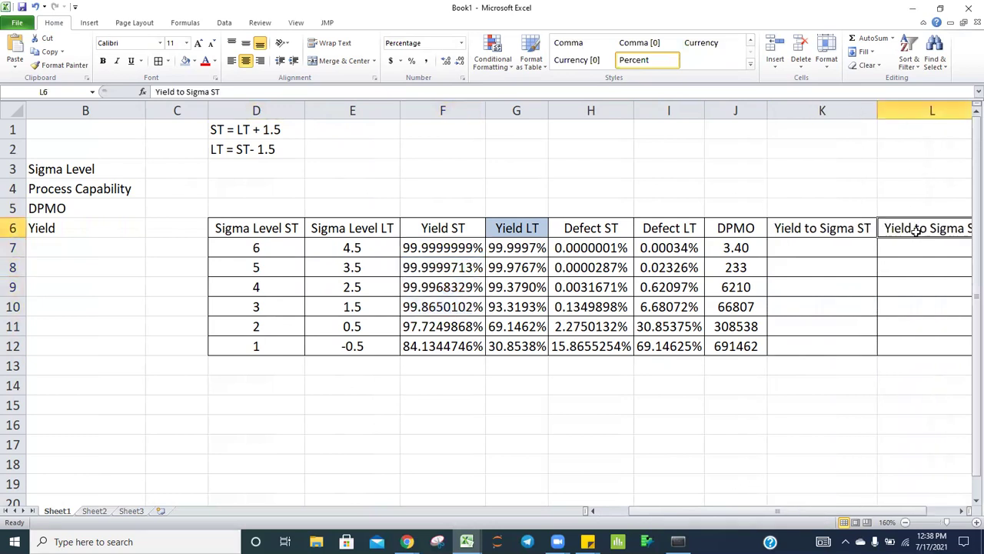
key("F2")
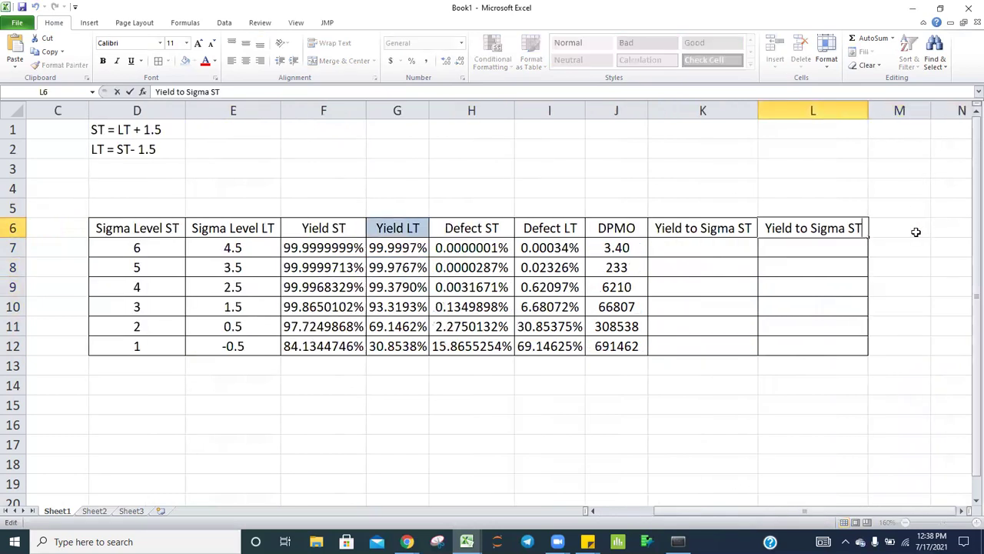
key("BackSpace")
type("L")
key("Return")
key("Left")
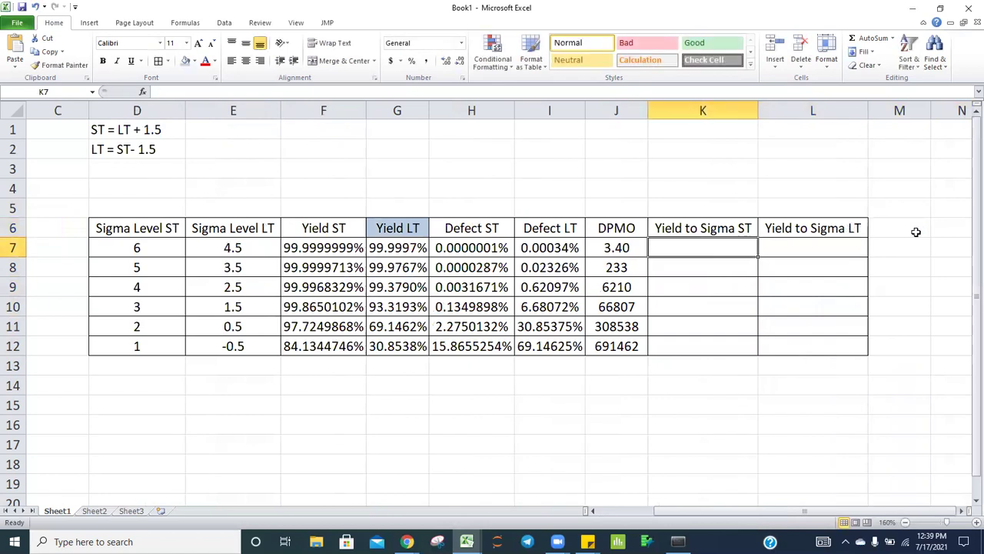
type("=")
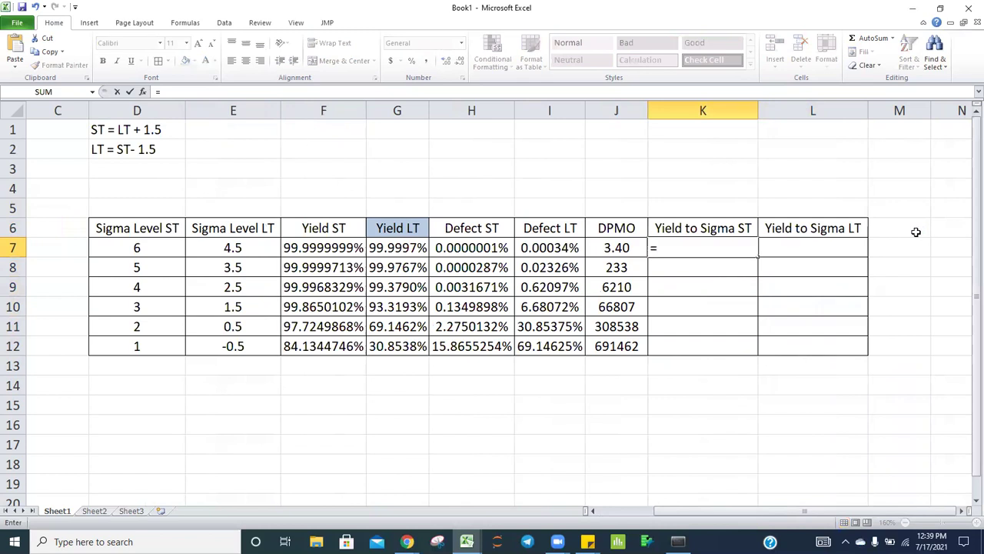
type("NORMS")
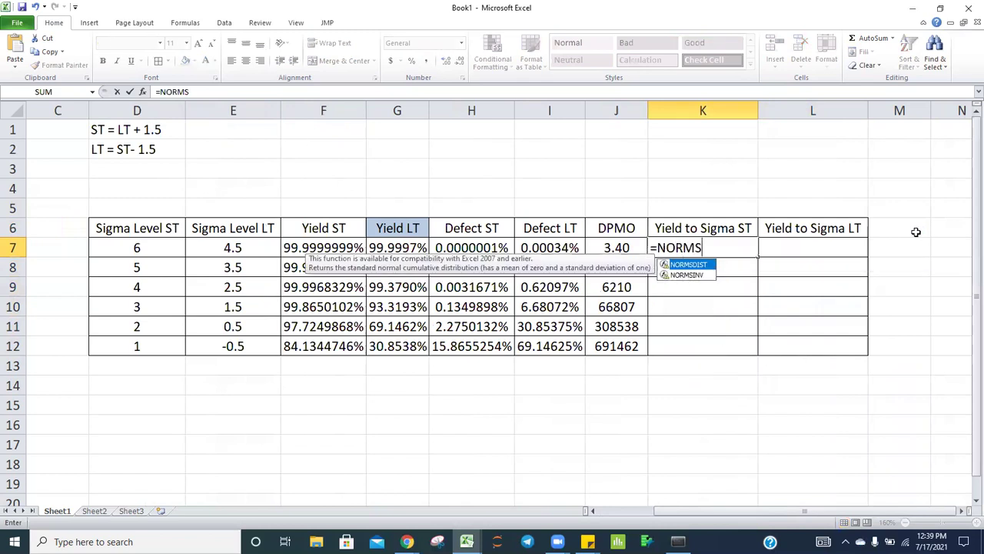
type("INV(")
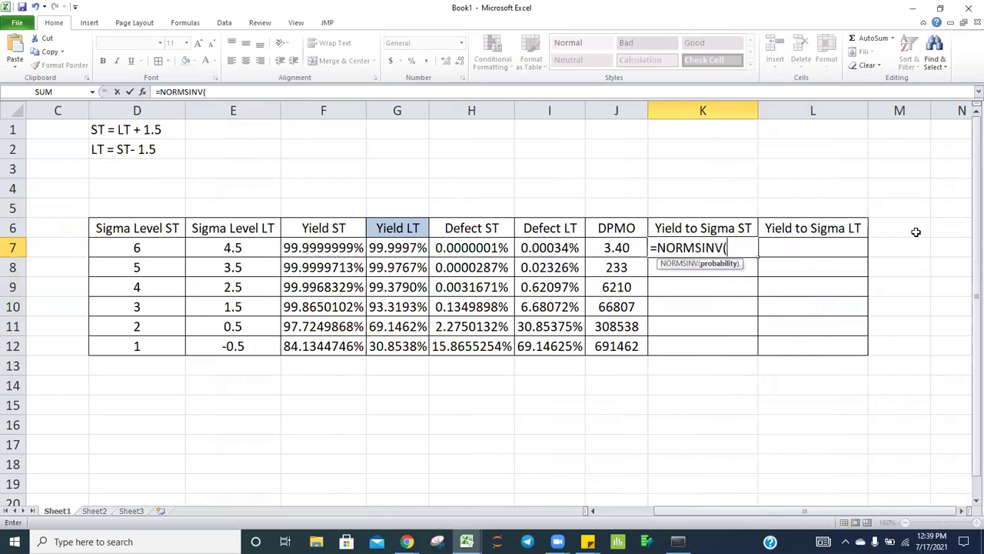
Step: Enter =NORMSINV(F7) in K7, reduce it to two decimals and centre it
key("Left")
key("Left")
key("Left")
key("Left")
key("Left")
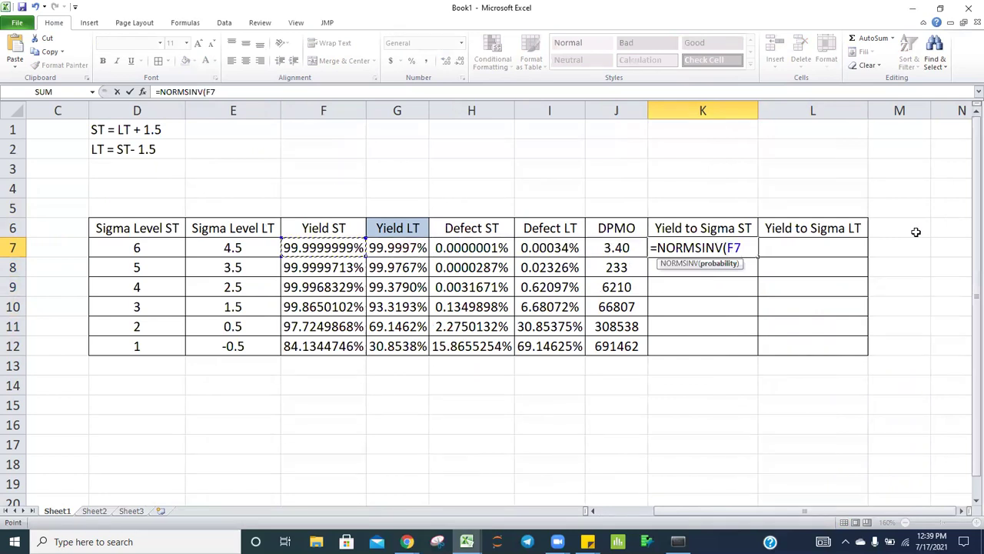
left_click_drag(325, 195, 330, 251)
left_click(336, 254)
key("Return")
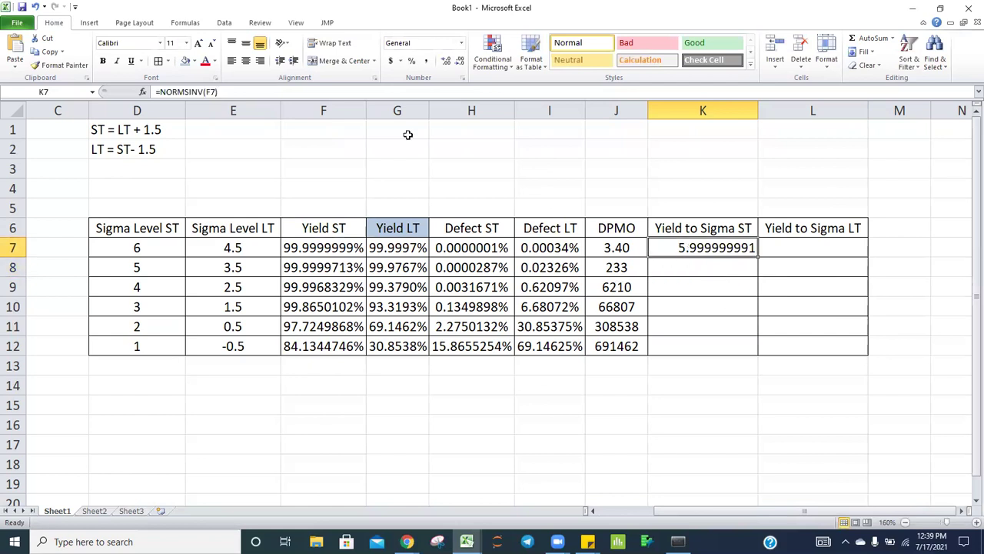
left_click(459, 61)
left_click(460, 62)
left_click(460, 62)
left_click(460, 62)
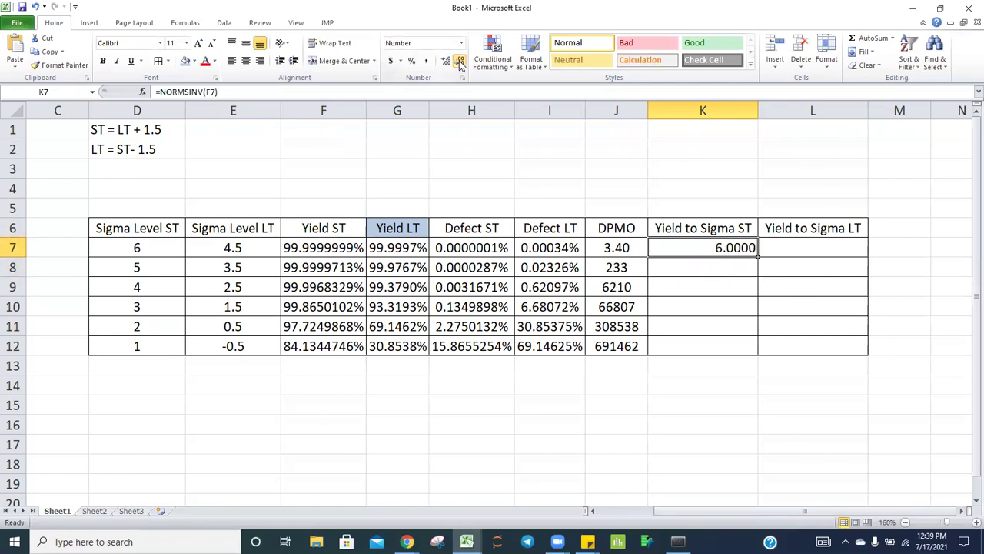
left_click(459, 62)
left_click(459, 61)
left_click(246, 61)
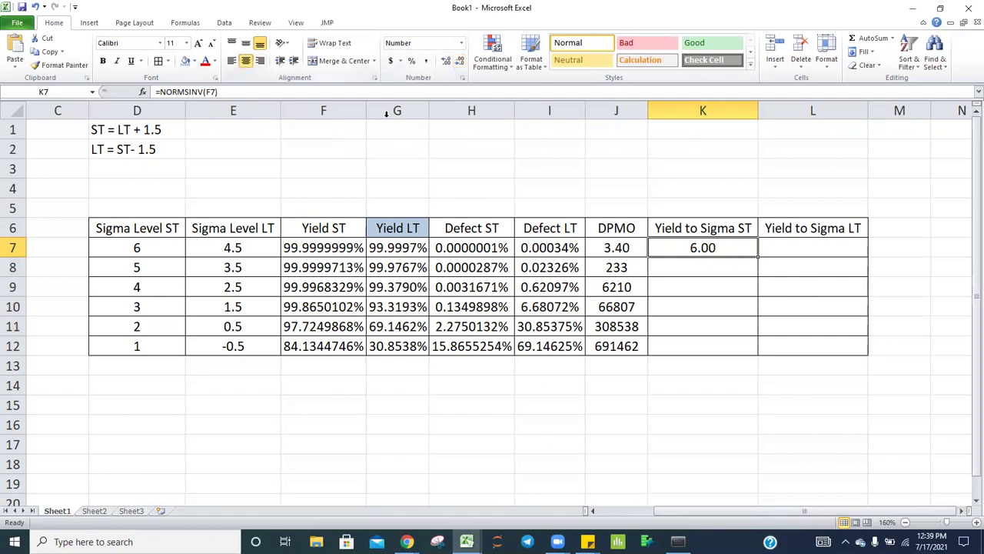
Step: Enter =NORMSINV(F8) in K8 and centre the Yield to Sigma ST cells K7:K12
left_click(710, 266)
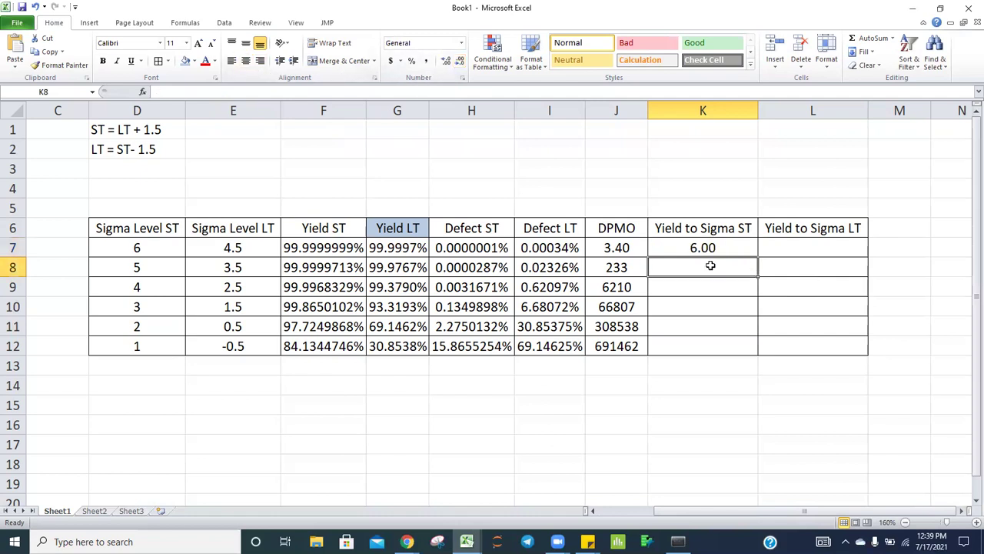
type("=")
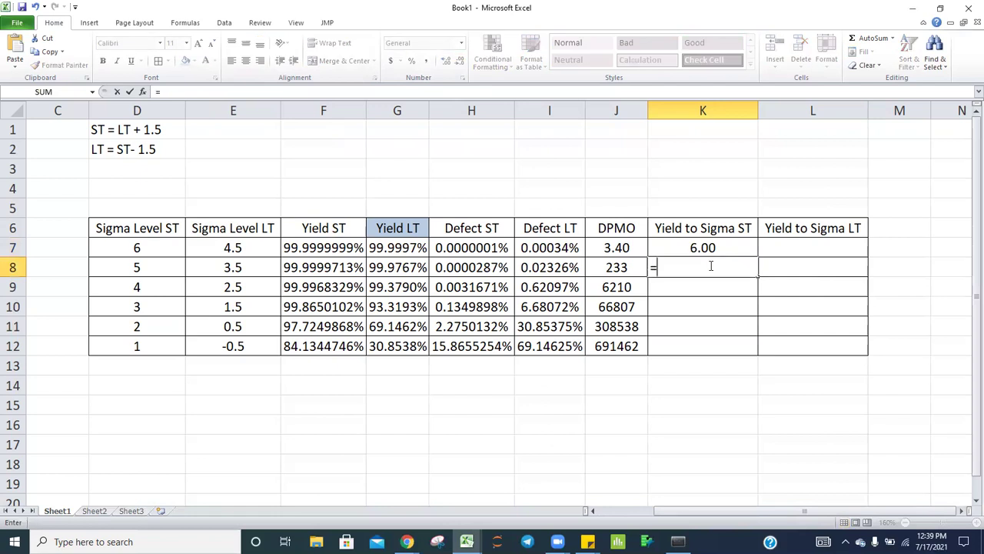
type("NORMSI")
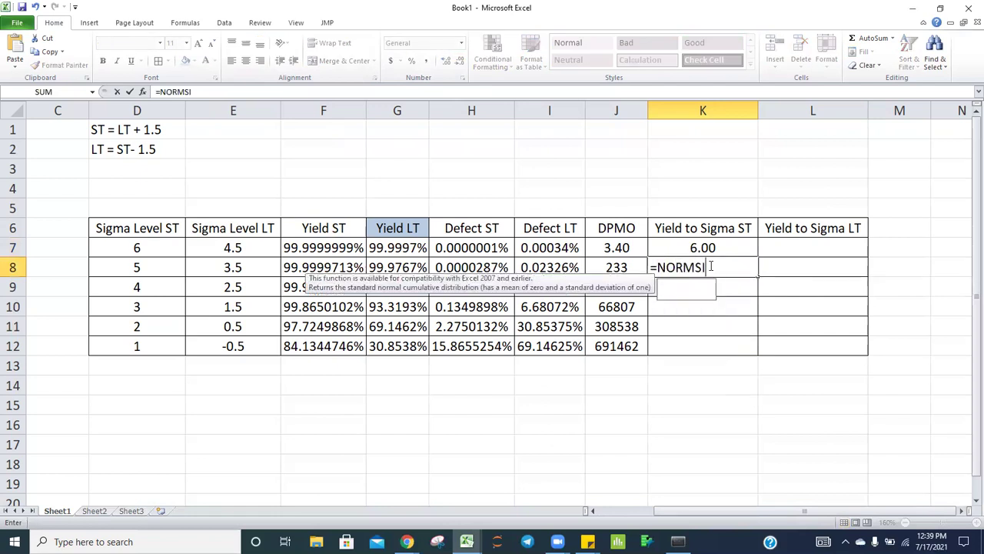
type("NV(")
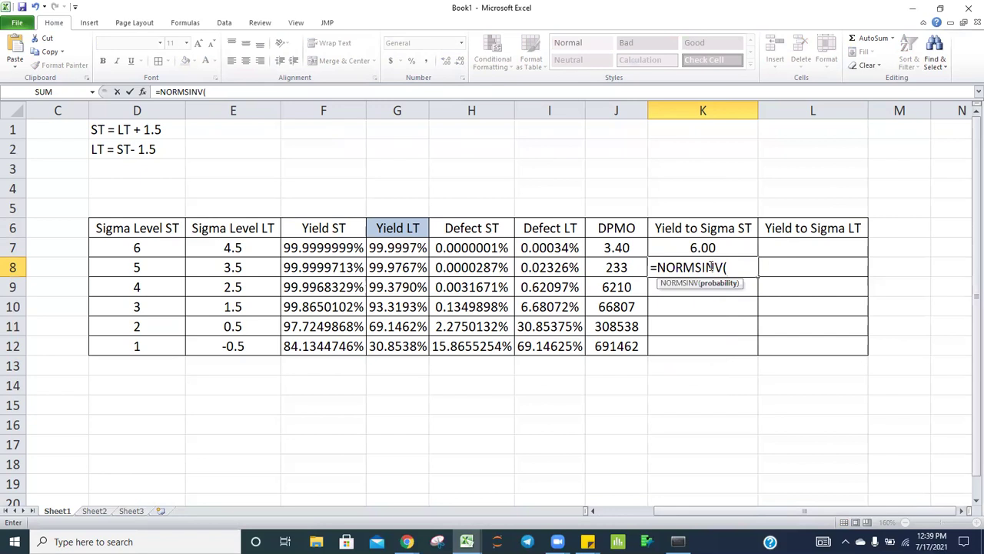
left_click(326, 266)
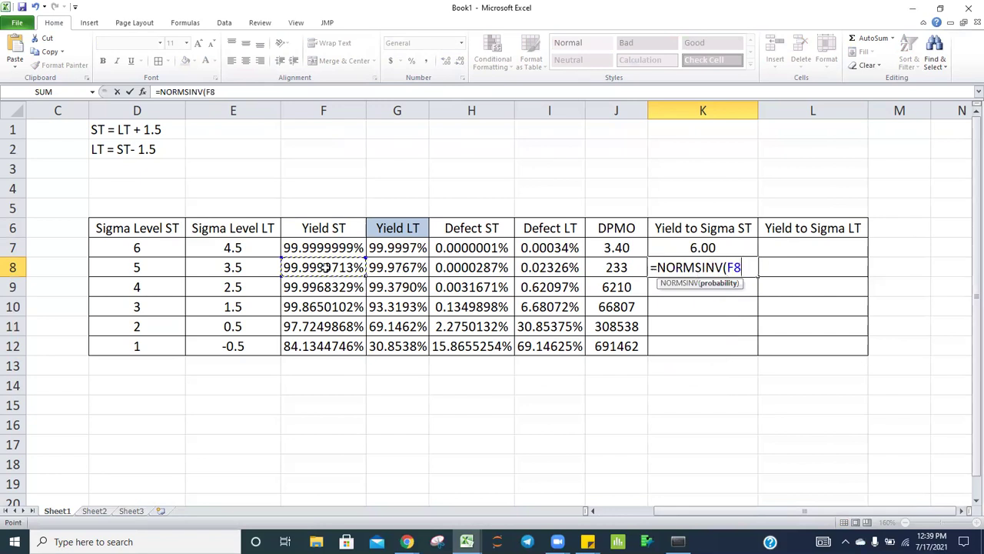
type(")")
key("Return")
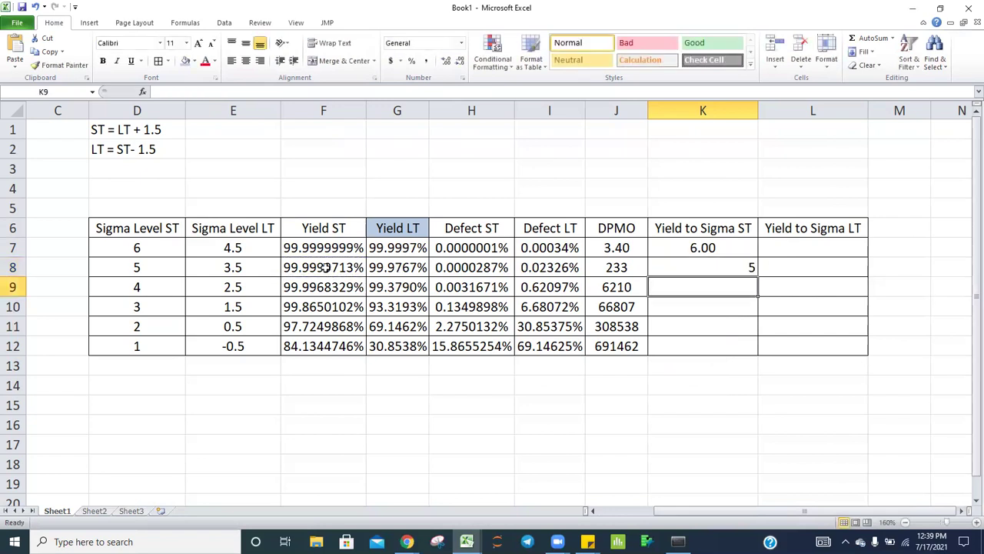
left_click_drag(673, 248, 693, 345)
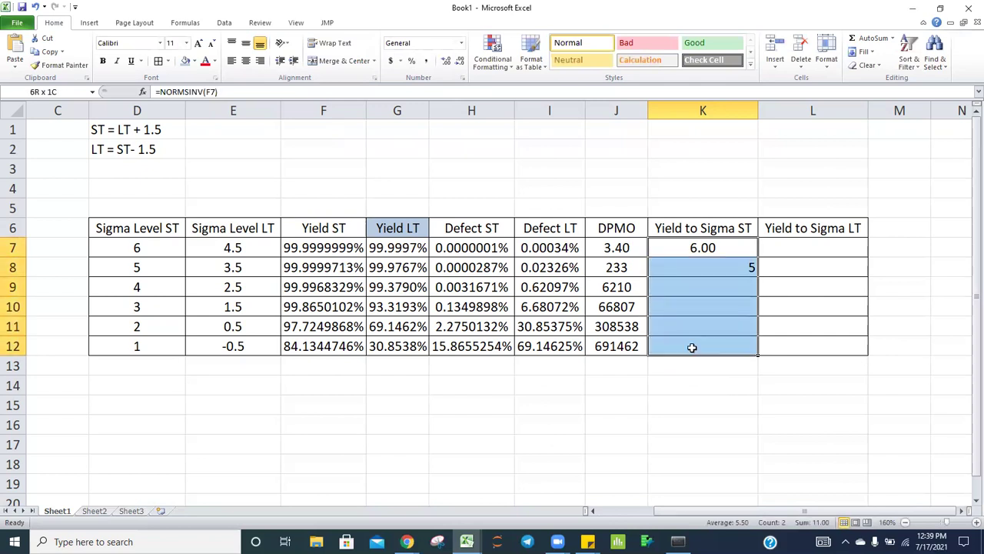
left_click(245, 61)
Step: Fill the NORMSINV formula down through K9:K12 with Ctrl+D
left_click(717, 287)
key("ctrl+d")
key("Return")
key("ctrl+d")
key("Return")
key("ctrl+d")
key("Return")
key("ctrl+d")
Step: Review the Yield LT values G7:G12 and select the Yield to Sigma LT column L6:L12
left_click(792, 245)
left_click(413, 239)
left_click_drag(413, 239, 412, 346)
left_click_drag(813, 229, 815, 347)
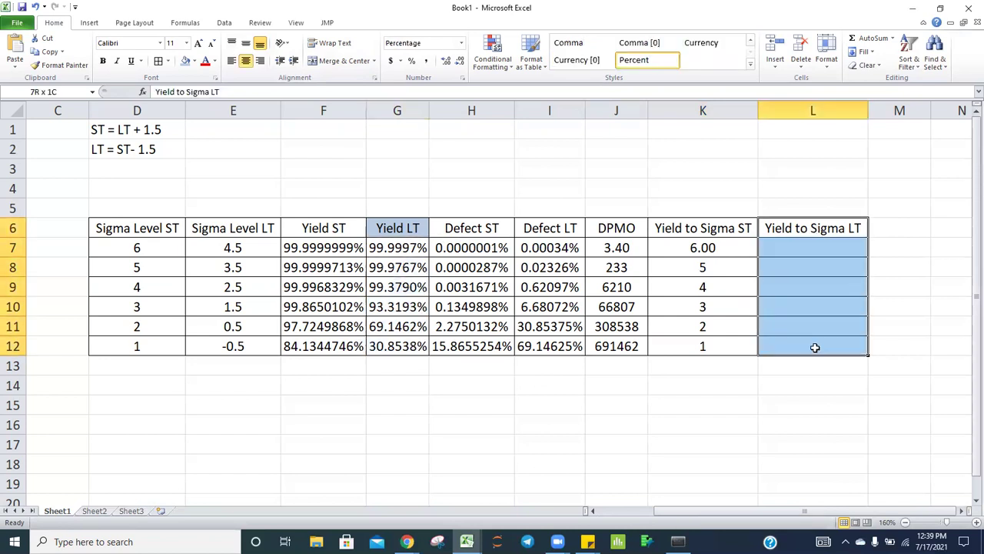
Step: Enter =NORMSINV(G7) in L7 and fill it down to L12
left_click(810, 244)
type("=")
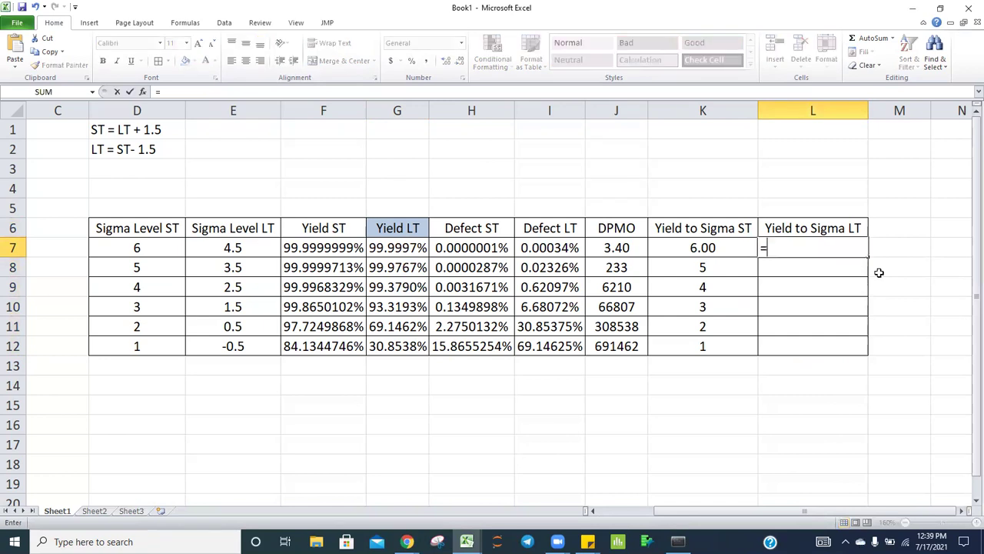
type("NORMS")
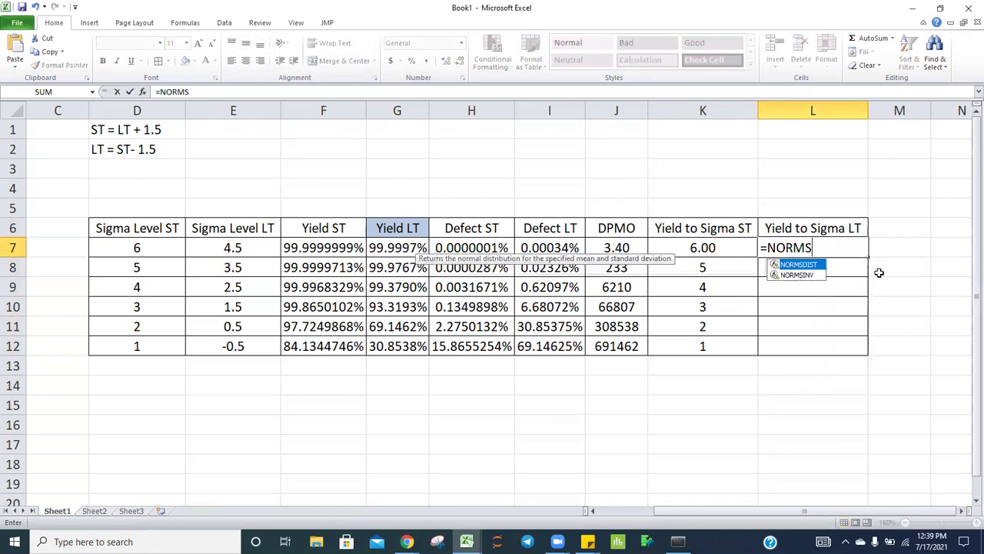
type("INV(")
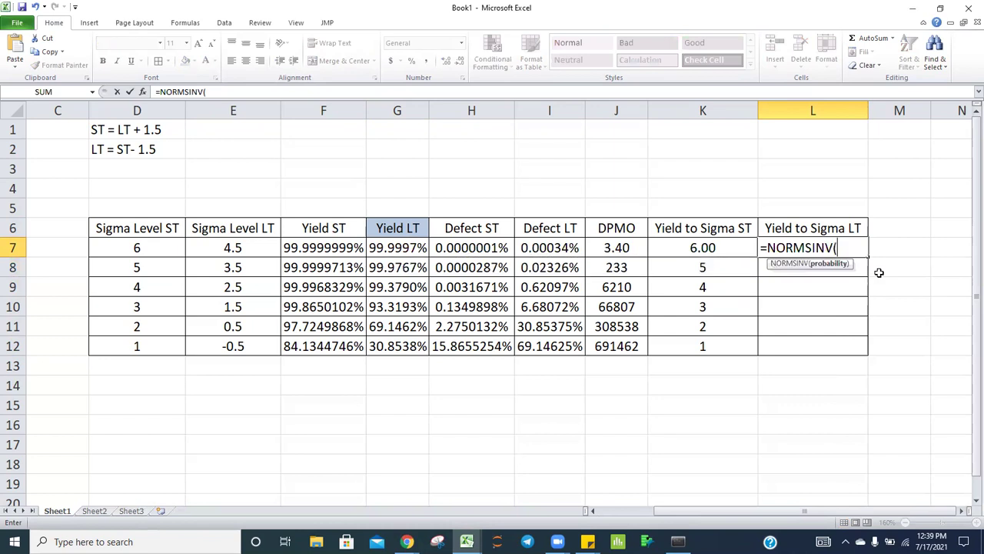
key("Left")
key("Left")
key("Left")
key("Left")
key("Left")
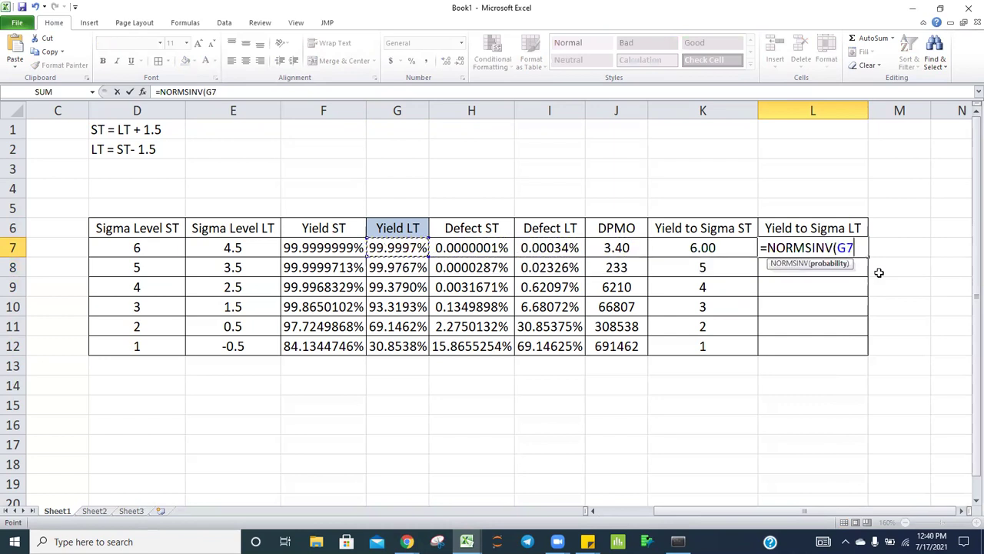
type(")")
key("Return")
key("ctrl+d")
key("Return")
key("ctrl+d")
key("Return")
key("ctrl+d")
key("Return")
key("ctrl+d")
key("Return")
key("ctrl+d")
Step: Centre the Yield to Sigma LT column L6:L12, then review the Defect ST and DPMO values
left_click_drag(797, 230, 818, 347)
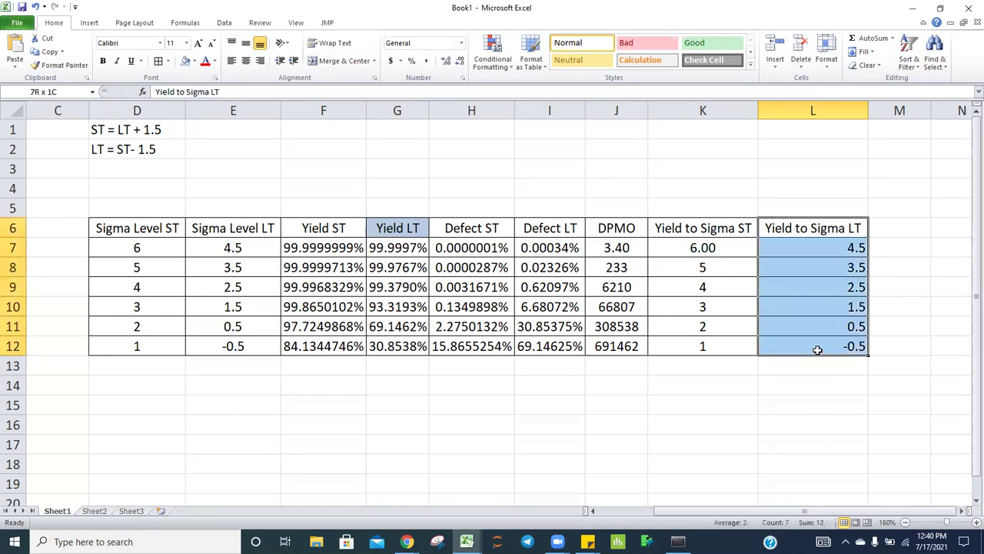
left_click(246, 61)
left_click(246, 61)
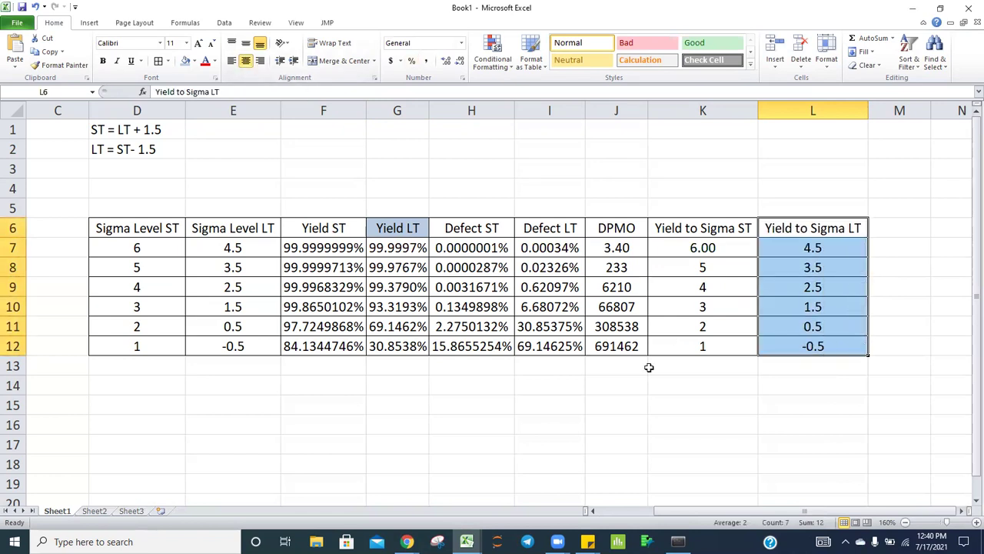
left_click(485, 250)
left_click(621, 230)
left_click_drag(615, 248, 616, 346)
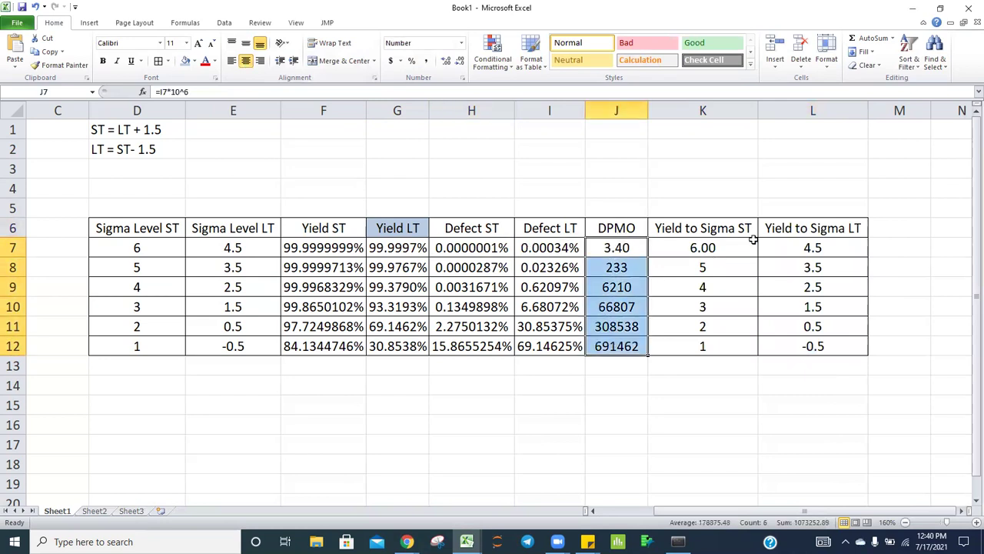
left_click(884, 231)
key("Right")
key("Right")
key("Left")
key("Left")
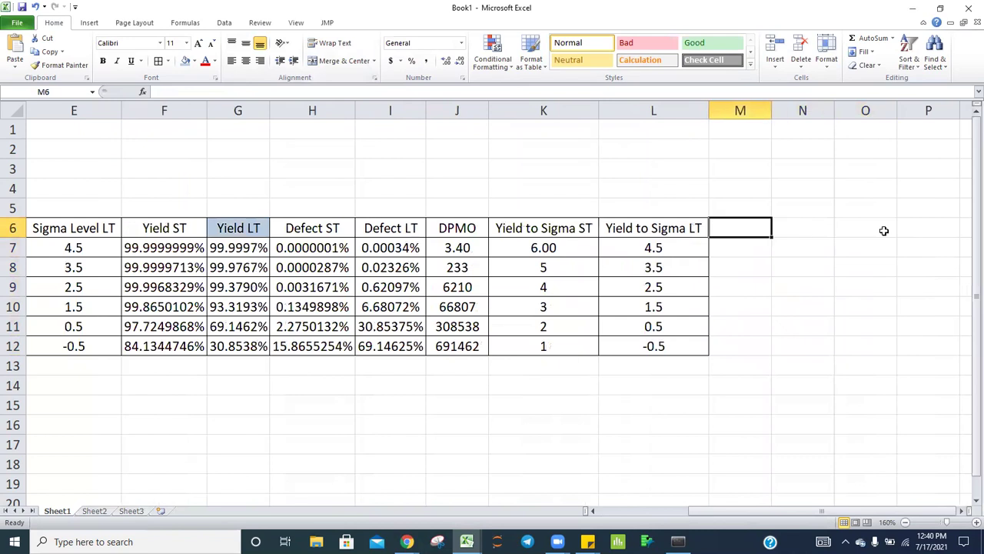
Step: Head column M 'DPMO to Yield', autofit its width and correct the header's spelling
type("dpm")
key("BackSpace")
key("BackSpace")
key("BackSpace")
key("BackSpace")
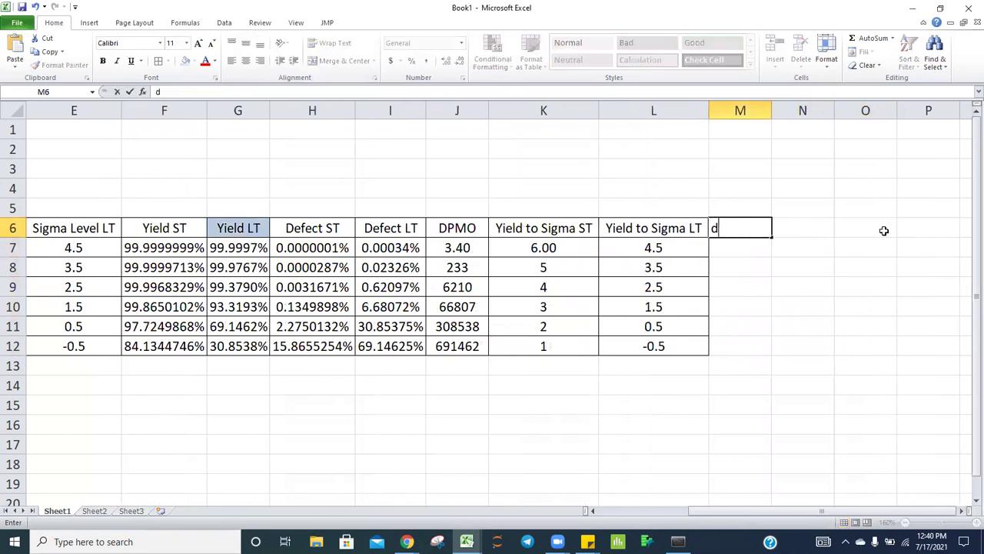
type("DPMO to Yiedl")
key("Return")
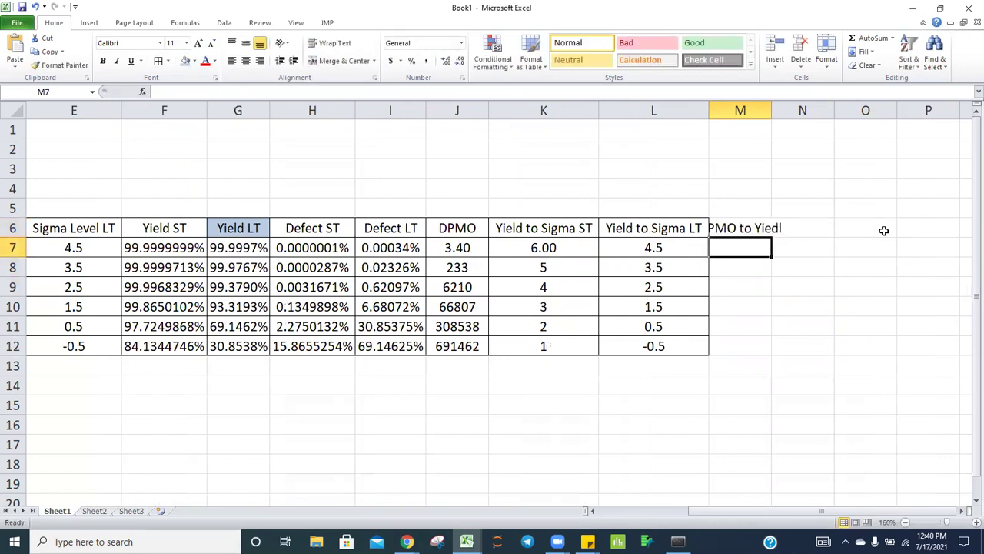
double_click(772, 110)
left_click(777, 223)
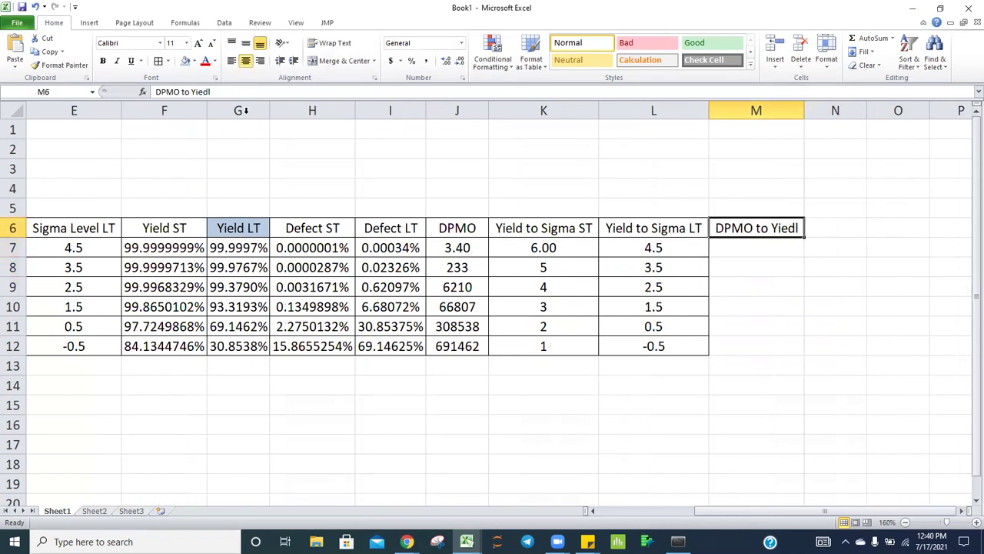
left_click(220, 91)
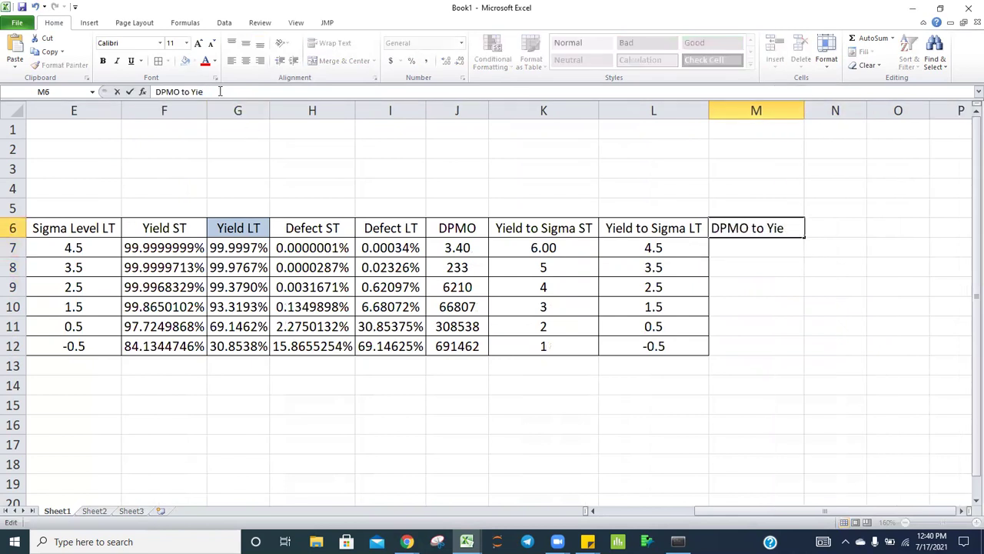
type("ld")
key("Return")
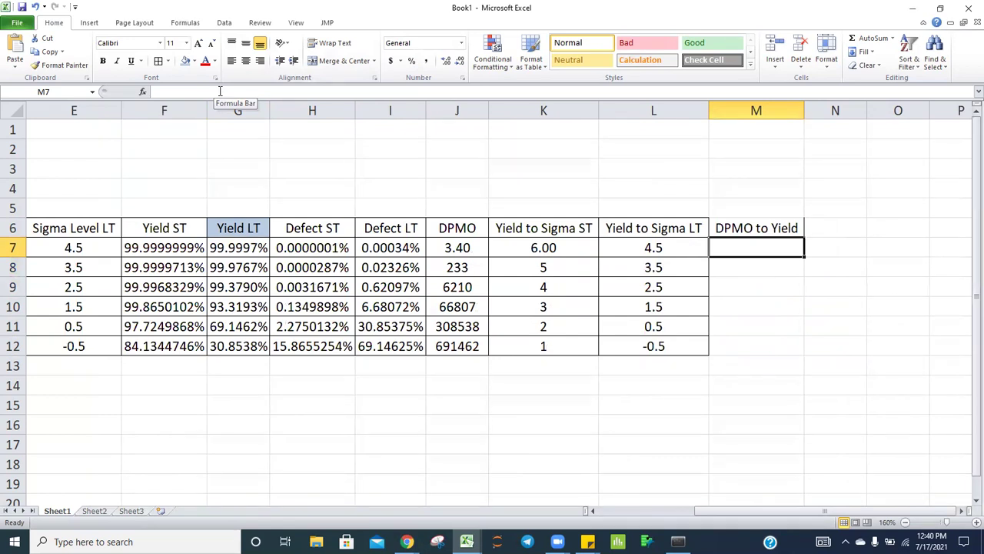
Step: Centre the new column M6:M12 and select M7
left_click_drag(769, 227, 754, 343)
left_click(246, 61)
left_click(246, 61)
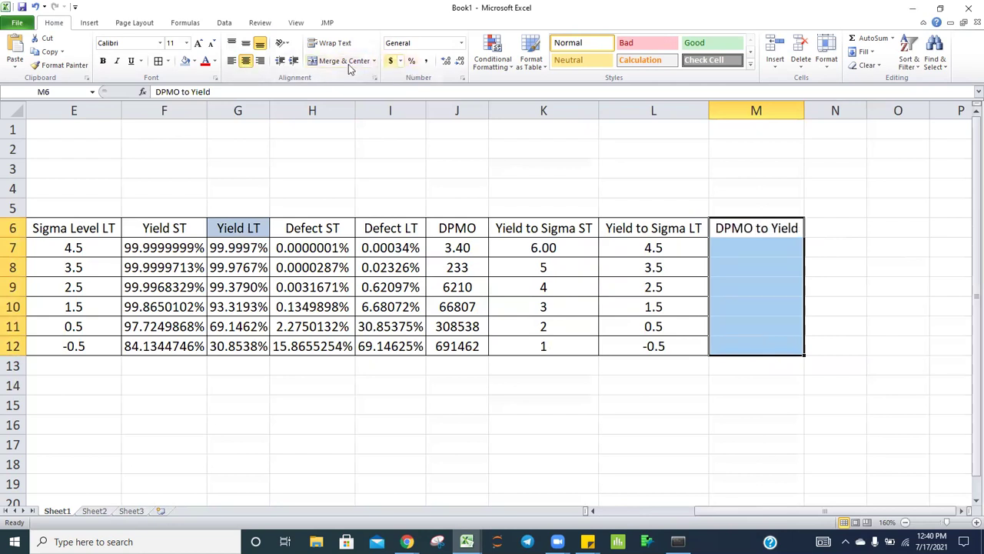
left_click(764, 248)
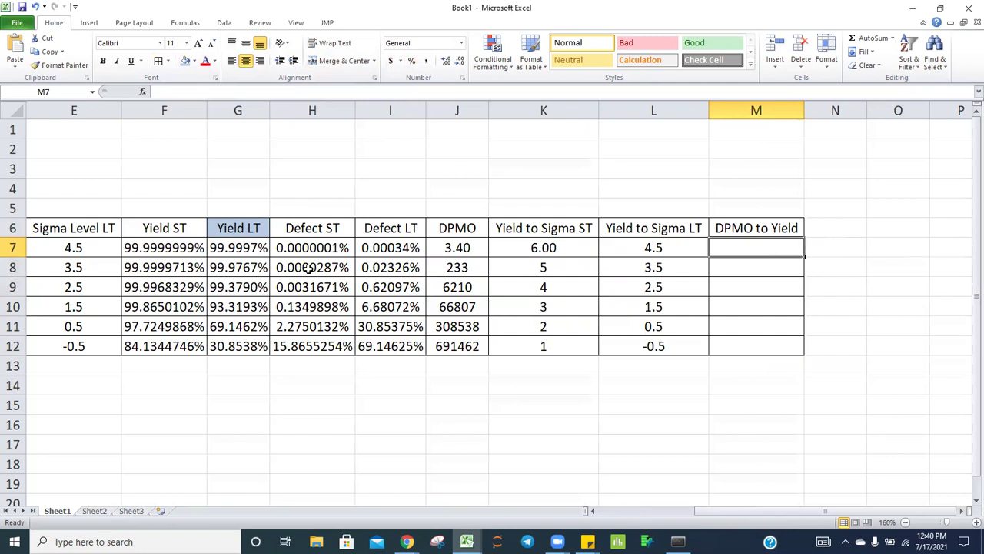
left_click(566, 272)
Step: Enter =1-J7/10^6 in M7
left_click(767, 246)
type("=")
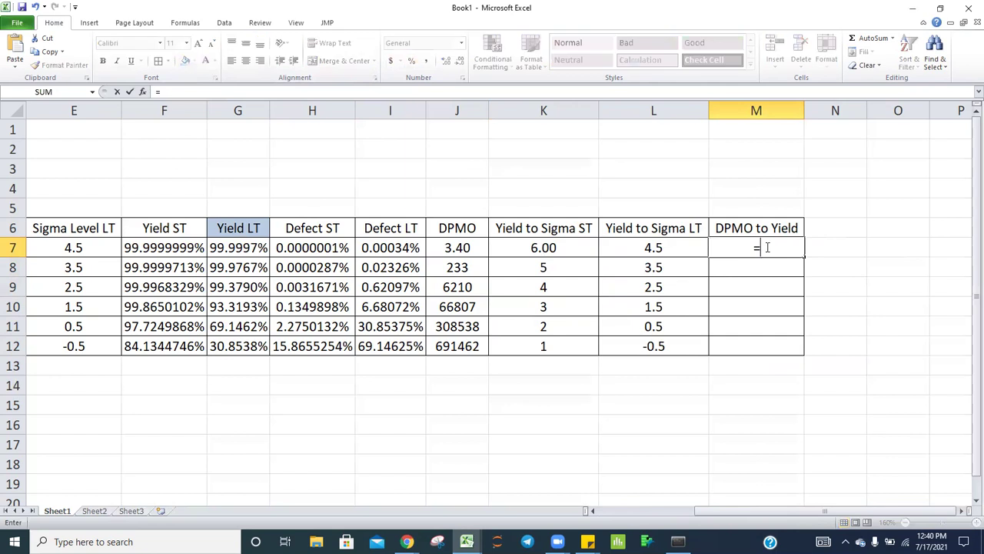
type("1-")
key("Left")
key("Left")
key("Left")
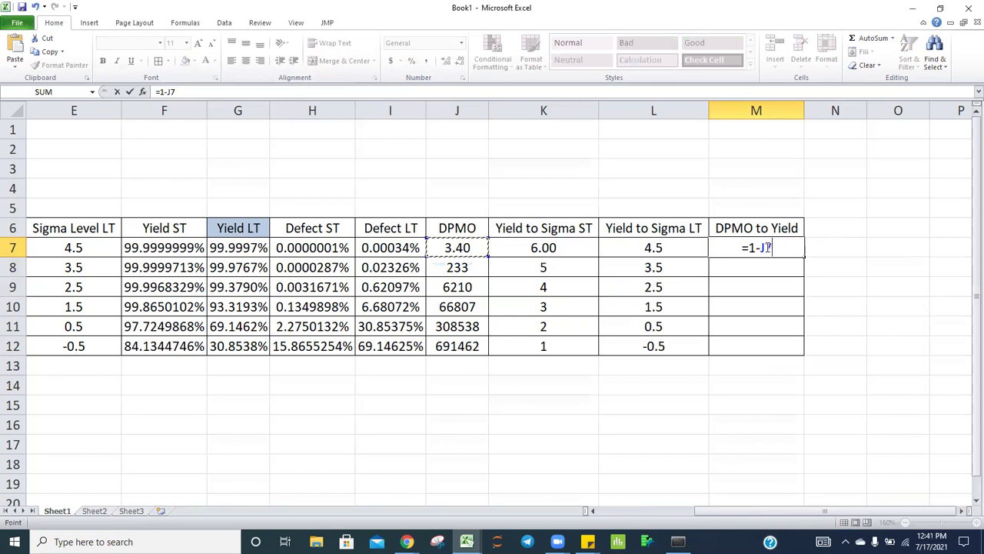
type("/")
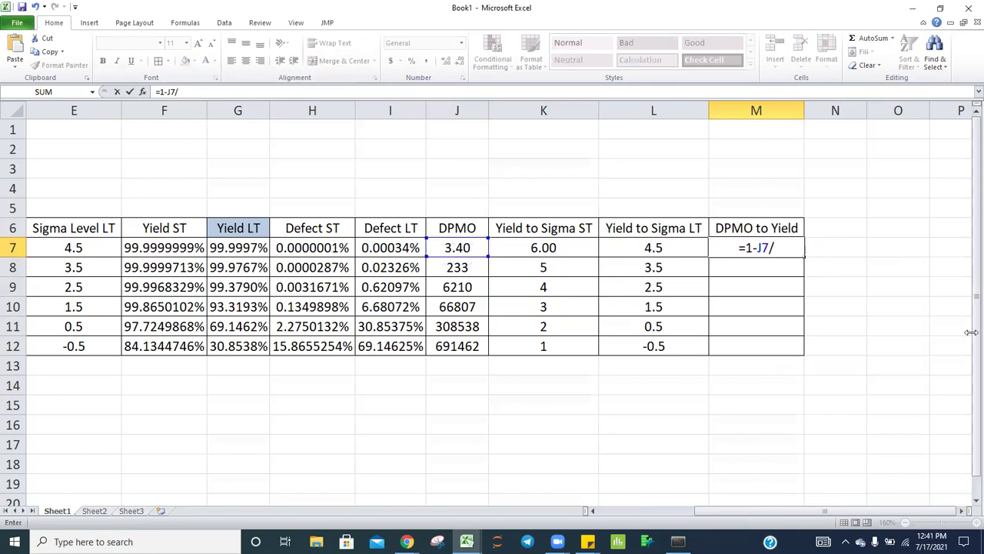
type("10^6")
key("Return")
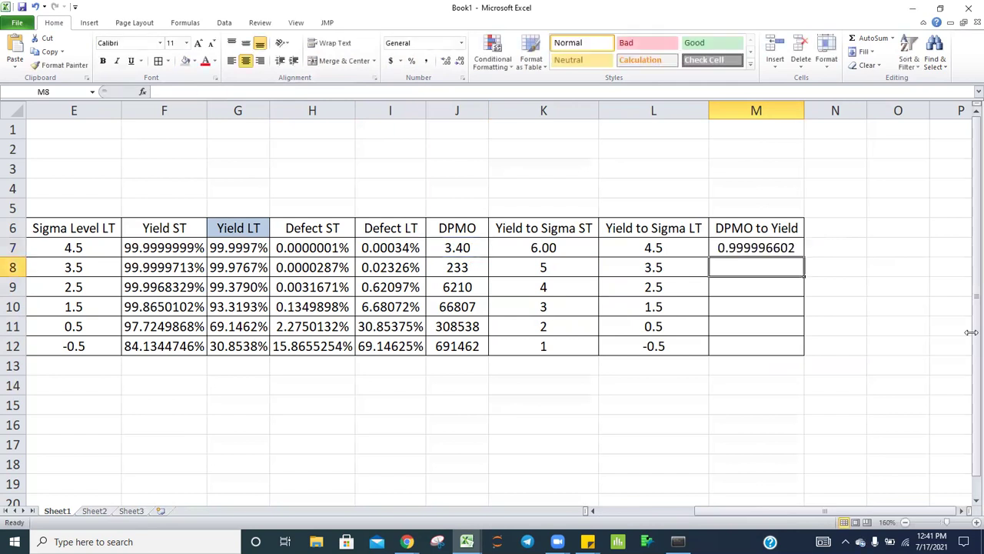
Step: Enter =1-J8/10^6 in M8
left_click(769, 248)
left_click(465, 268)
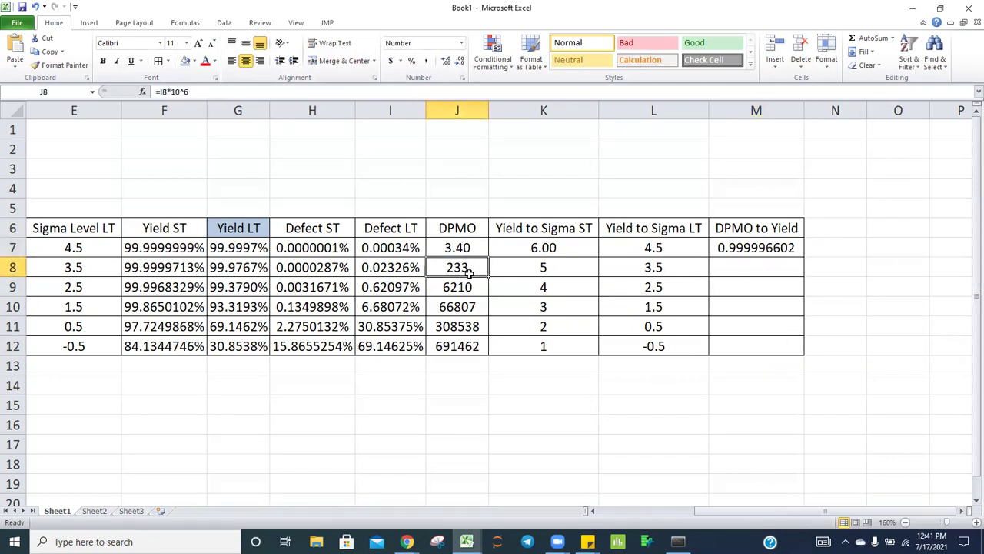
left_click(745, 268)
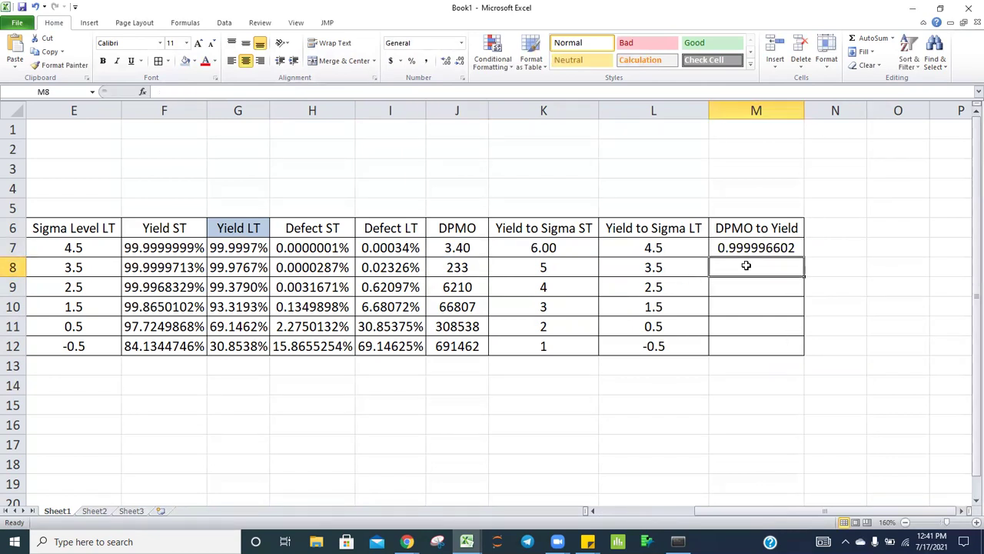
type("=")
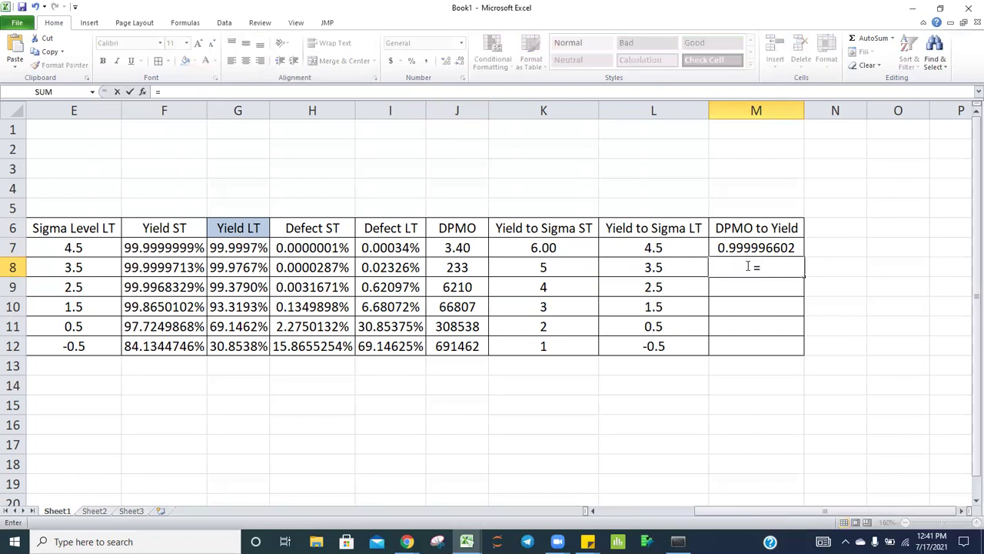
type("1-")
left_click(462, 266)
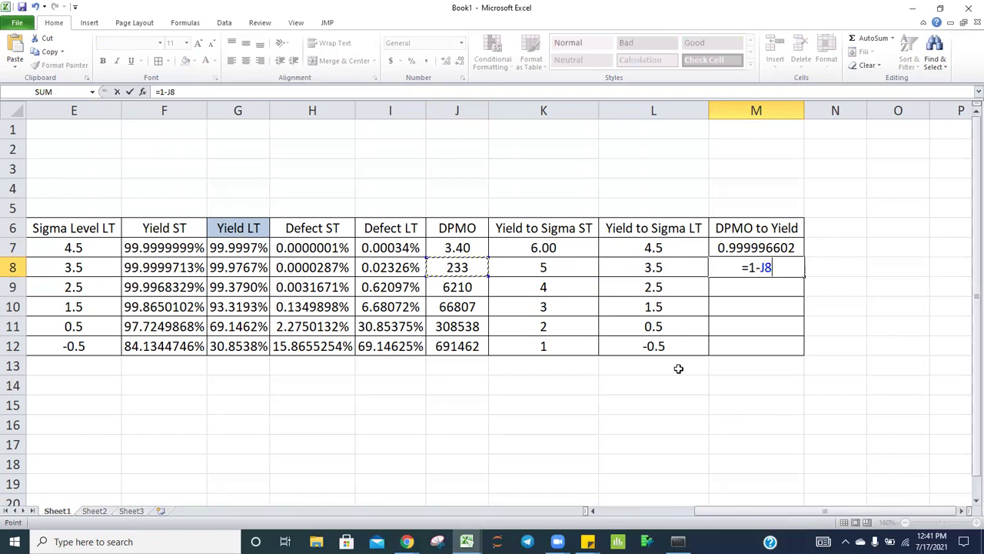
type("/10")
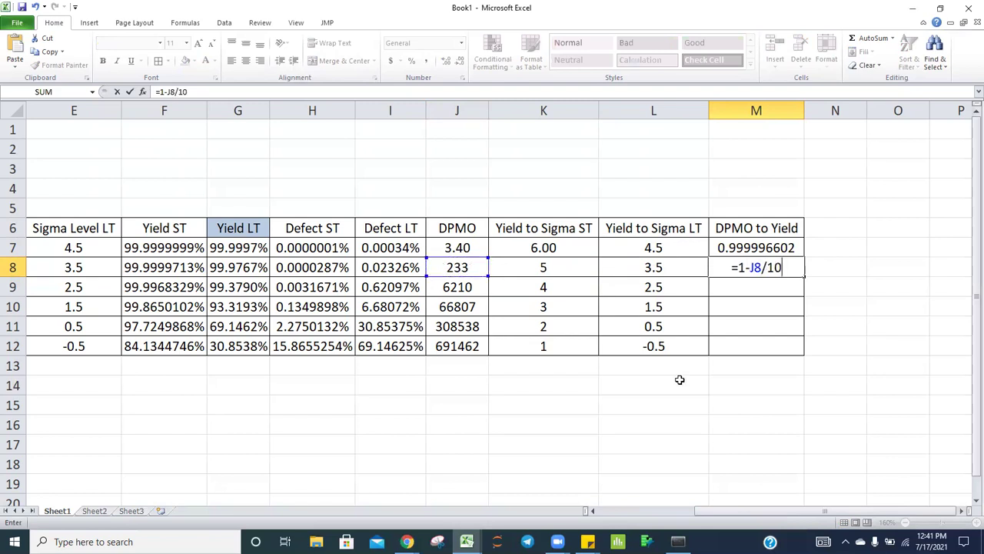
type("^6")
key("Return")
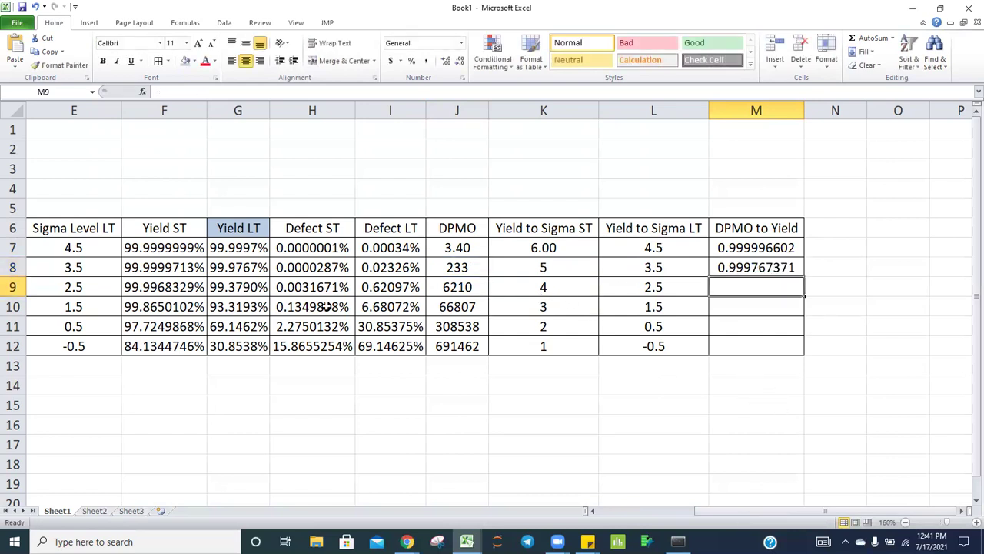
Step: Format M7:M12 as percentages with four decimal places, matching the Yield LT formatting
left_click(230, 263)
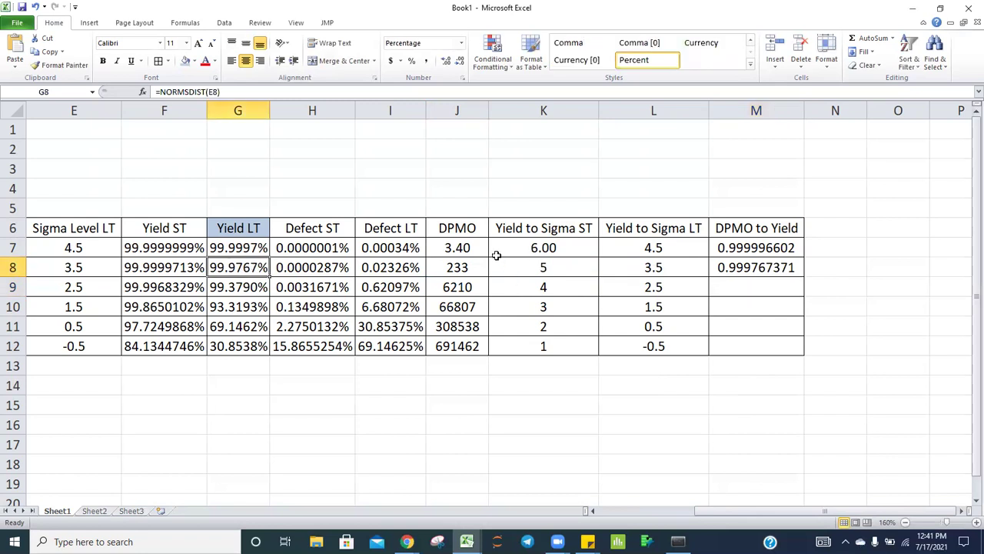
left_click_drag(469, 248, 468, 348)
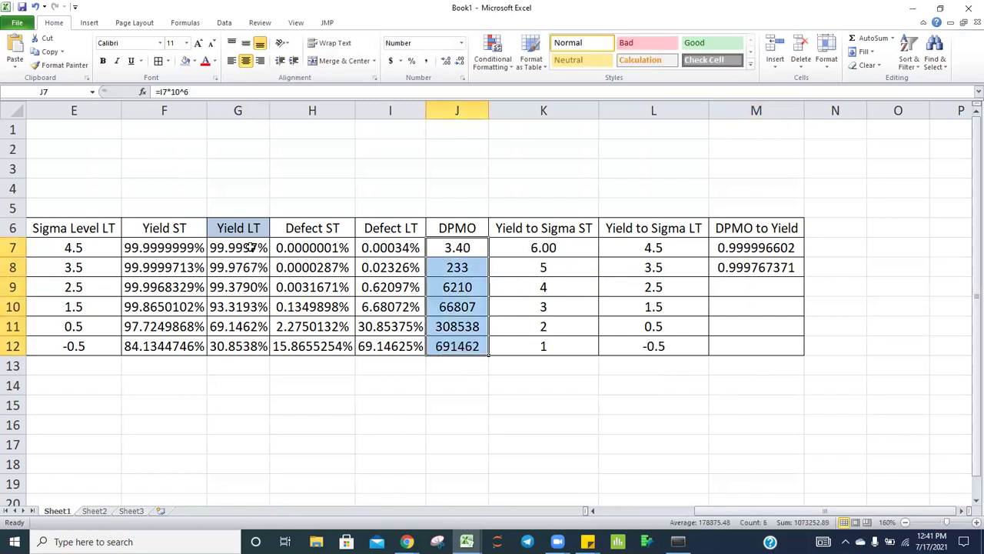
left_click_drag(254, 247, 257, 327)
left_click(758, 247)
left_click_drag(757, 247, 765, 348)
left_click(412, 62)
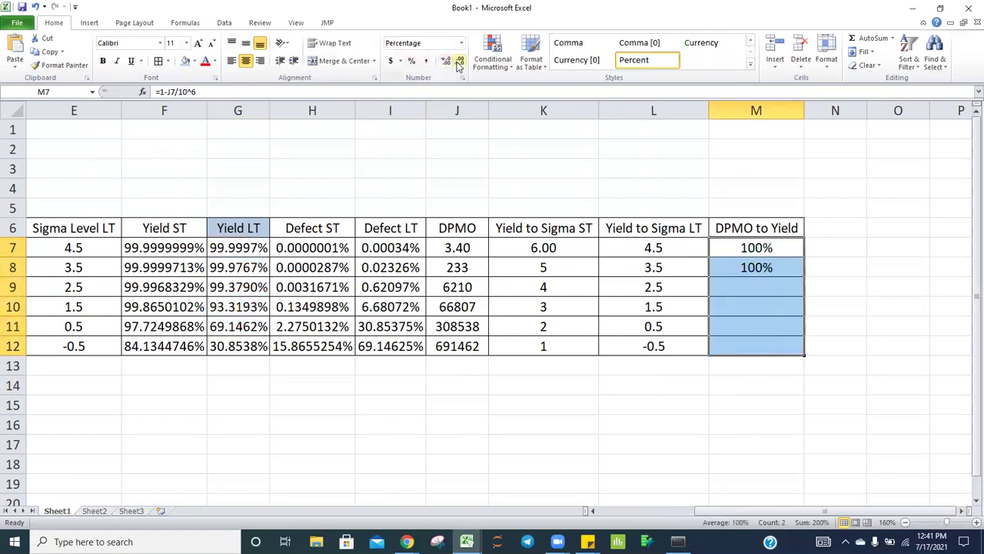
left_click(445, 61)
left_click(445, 61)
left_click(446, 61)
left_click(445, 62)
left_click(445, 62)
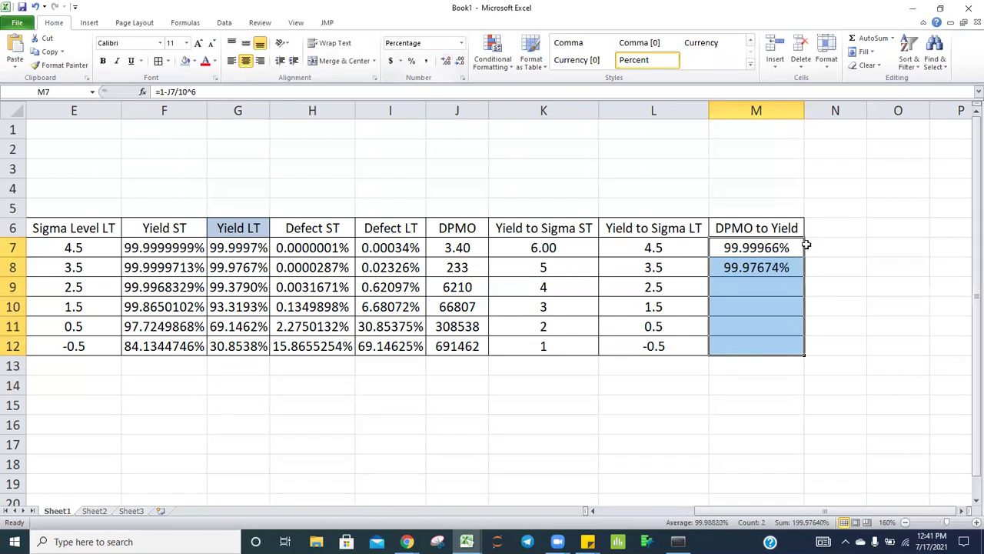
left_click(459, 61)
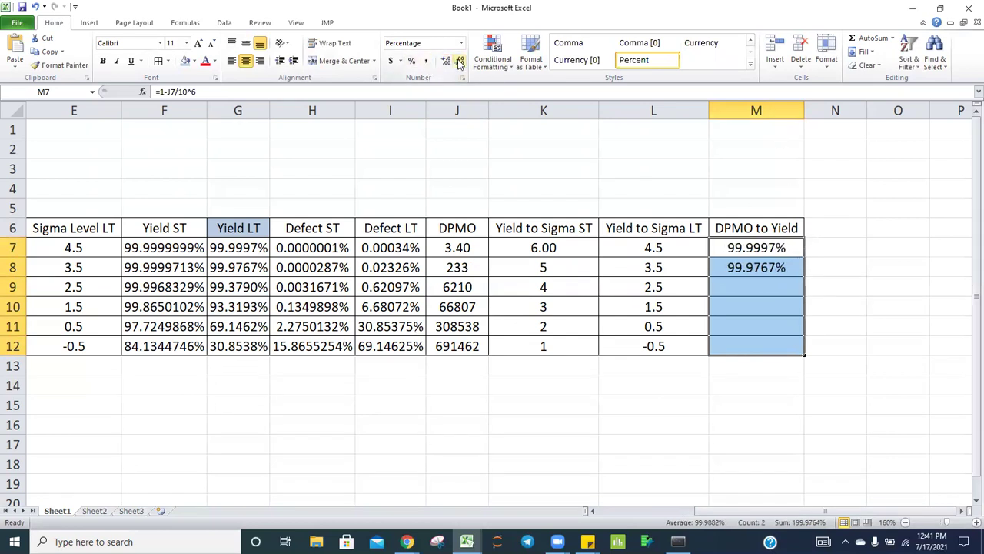
Step: Fill the yield formula down through M9:M12 and compare the results with Yield LT
left_click(743, 283)
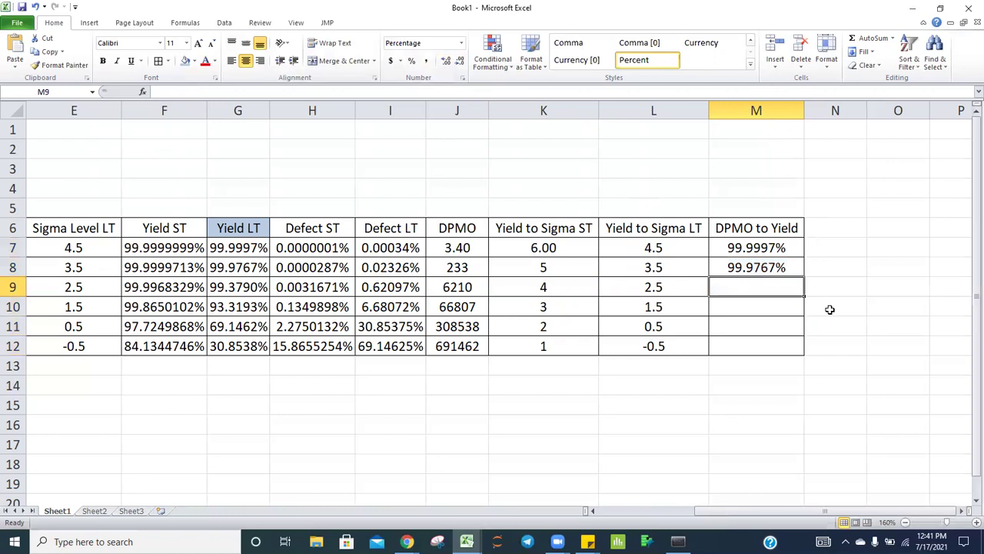
key("ctrl+d")
key("Return")
key("ctrl+d")
key("Return")
key("ctrl+d")
key("Return")
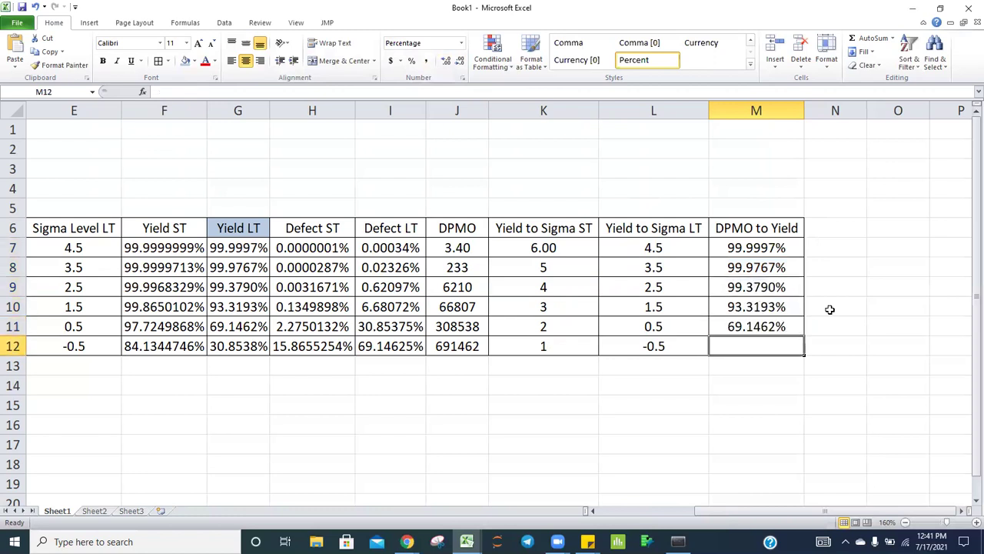
key("ctrl+d")
left_click_drag(236, 244, 235, 347)
left_click_drag(759, 245, 757, 347)
Step: Rename the M6 header to 'DPMO to Yield LT' and autofit column M
left_click(760, 225)
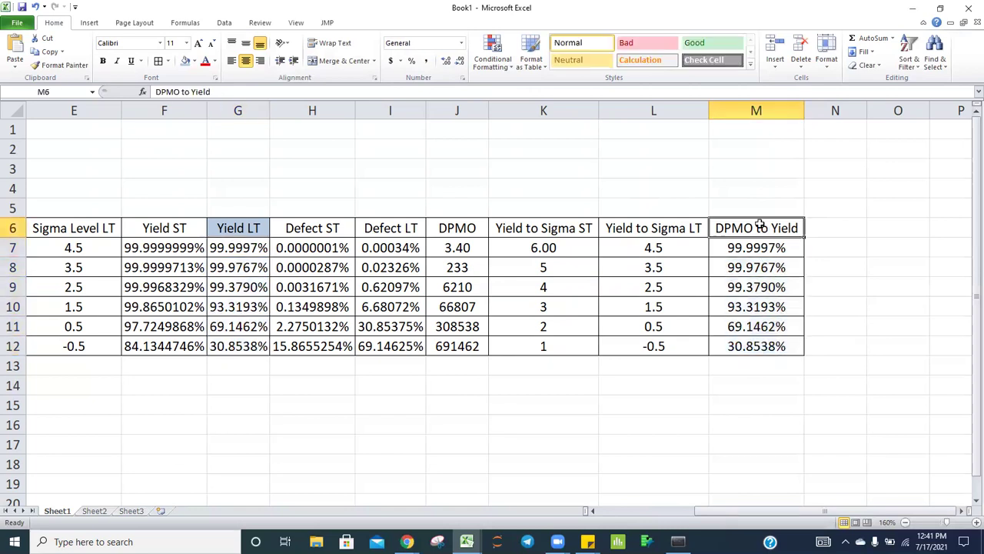
left_click(227, 90)
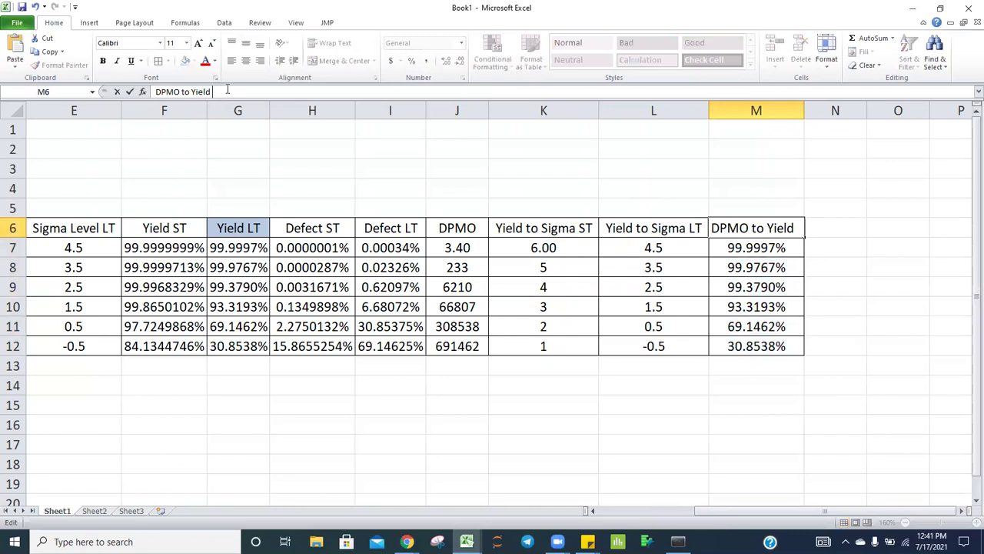
type("LT")
key("Return")
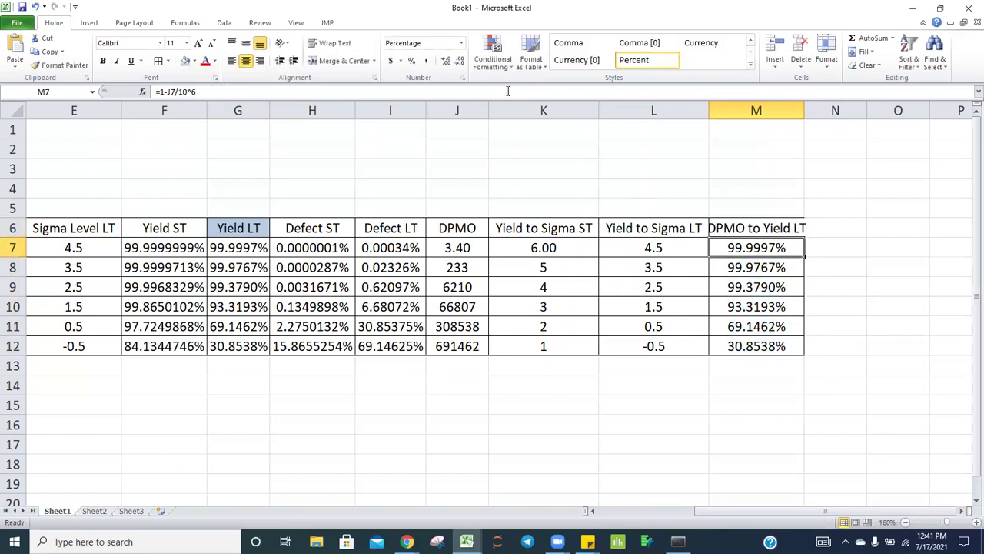
double_click(805, 110)
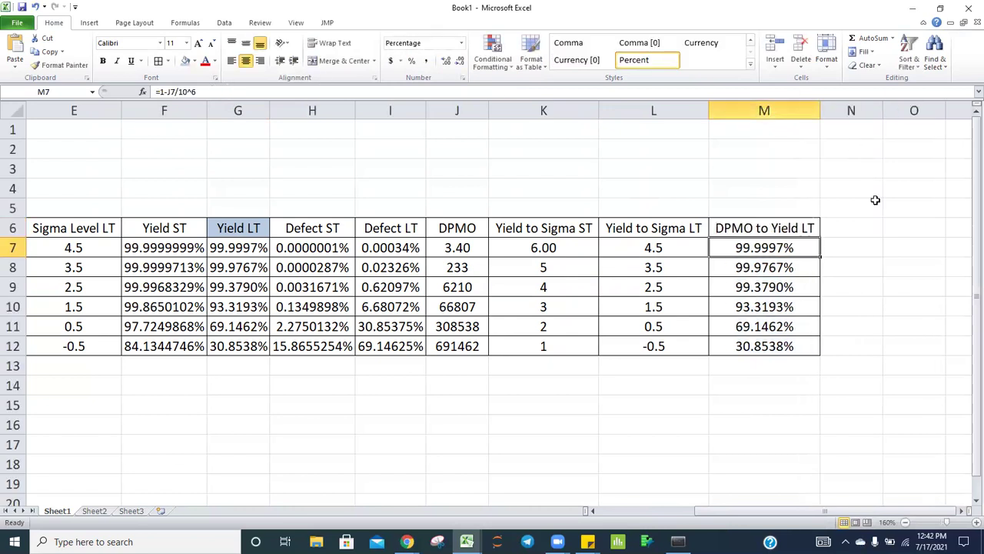
left_click(797, 225)
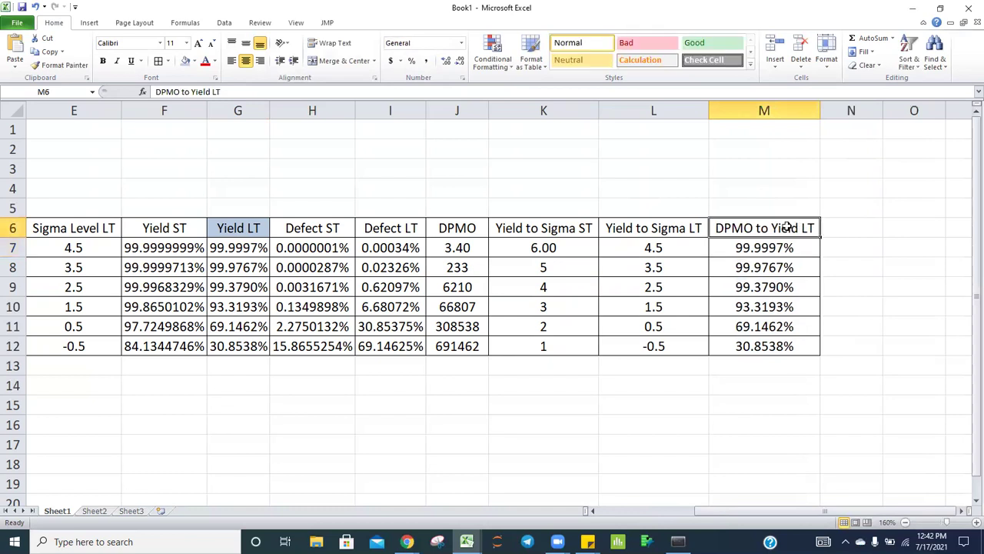
Step: Copy the 'DPMO to Yield LT' header from M6 into N6
left_click_drag(831, 228, 842, 339)
key("ctrl+t")
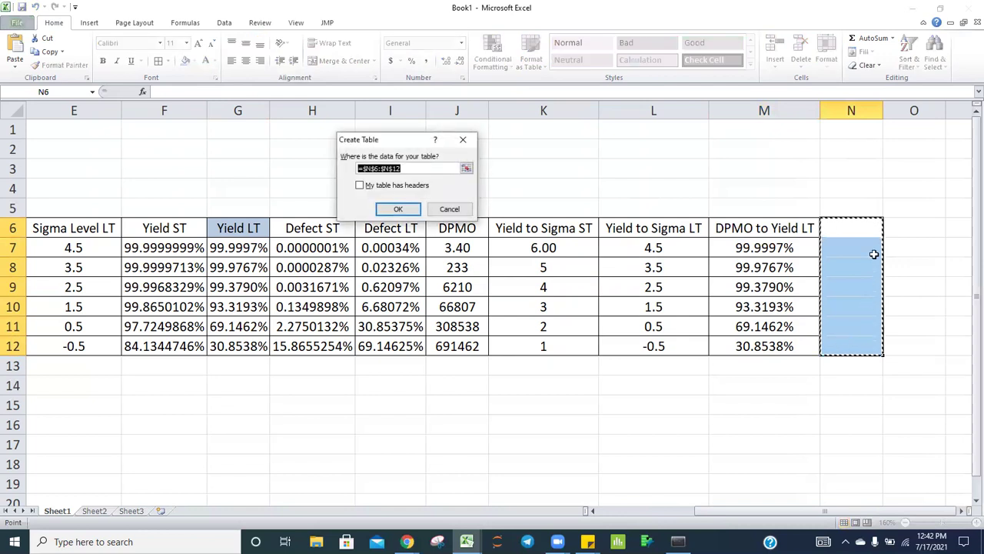
left_click(450, 209)
left_click(908, 329)
left_click(778, 228)
key("ctrl+c")
left_click(852, 225)
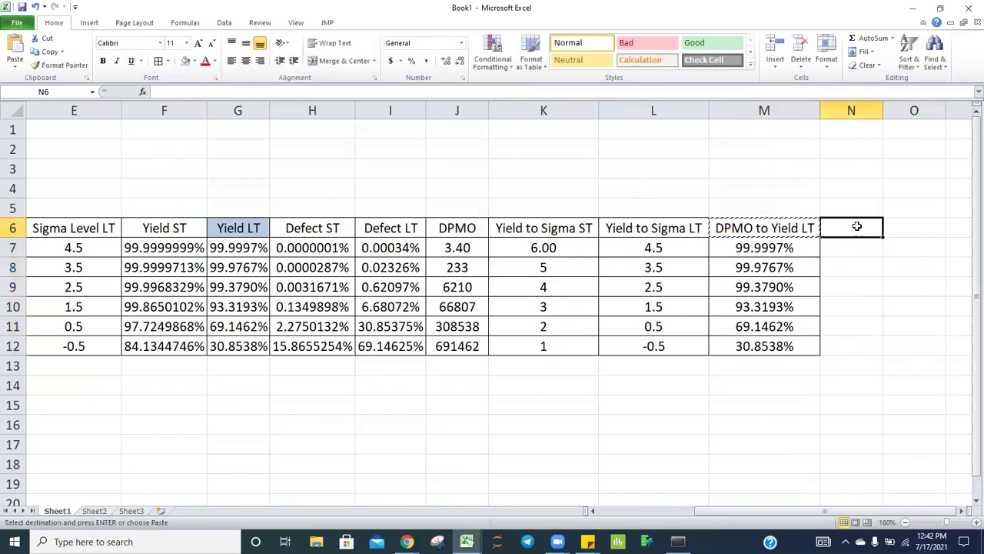
key("ctrl+v")
Step: Change N6 to 'DPMO to Yield ST', autofit column N and border N7:N12
left_click(217, 92)
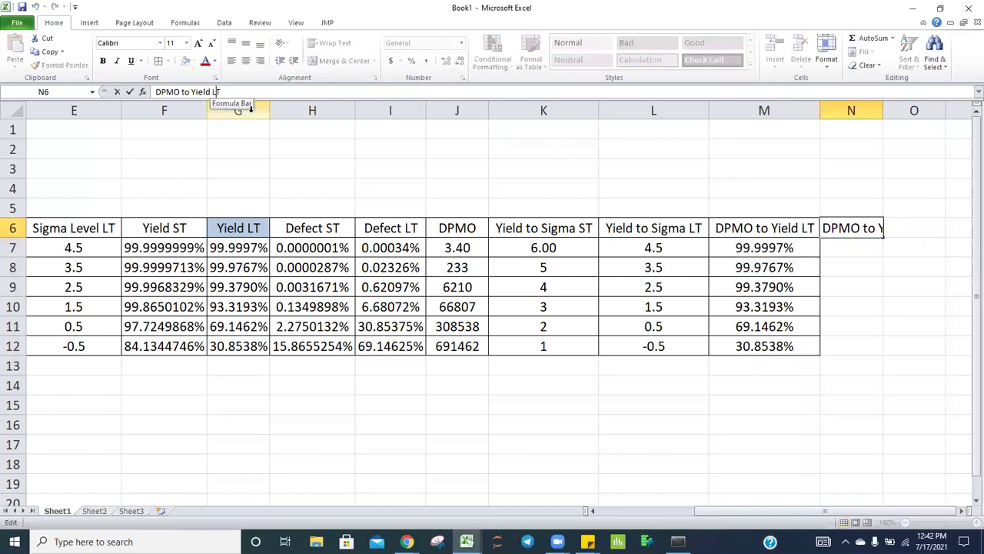
key("BackSpace")
type("S")
key("Return")
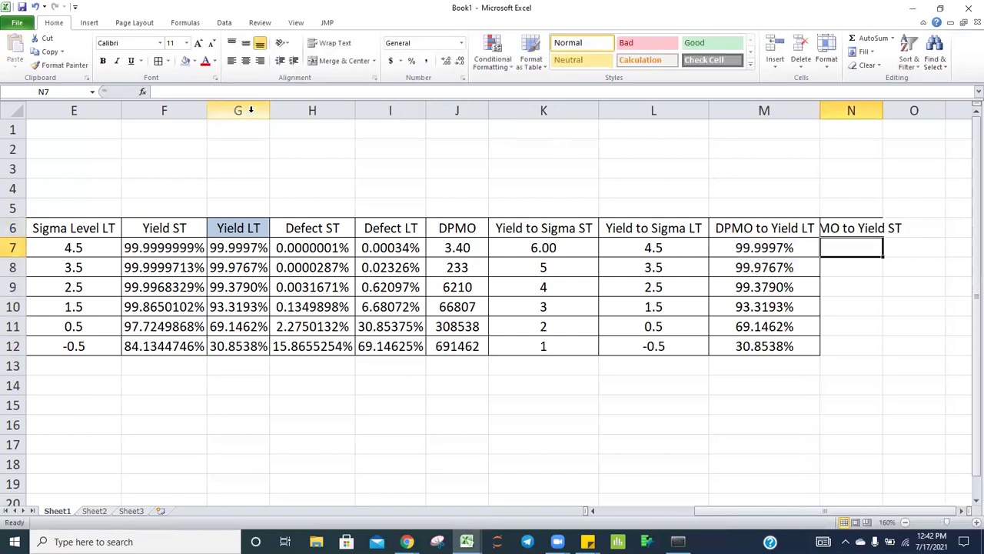
double_click(879, 114)
left_click_drag(875, 250, 881, 341)
left_click(157, 61)
left_click(864, 248)
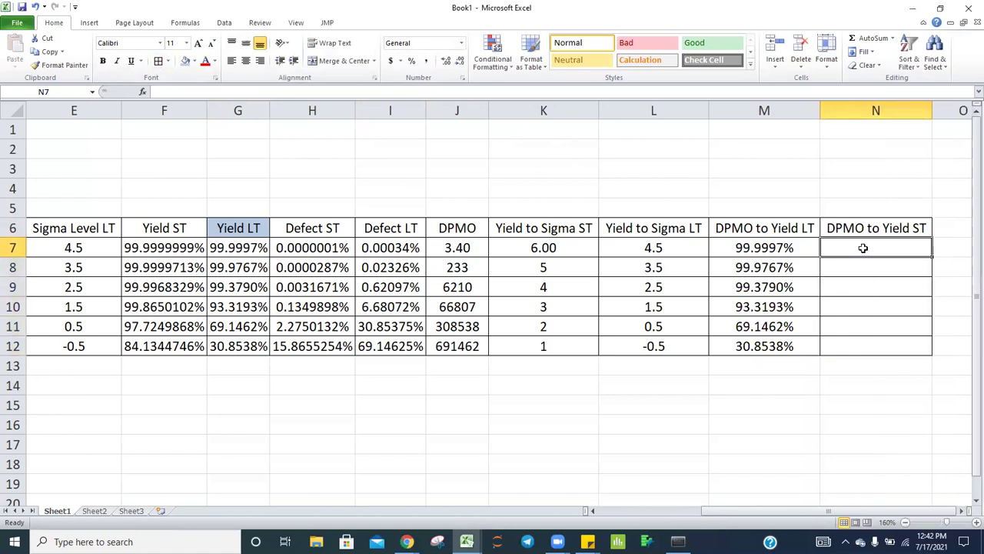
type("=1-")
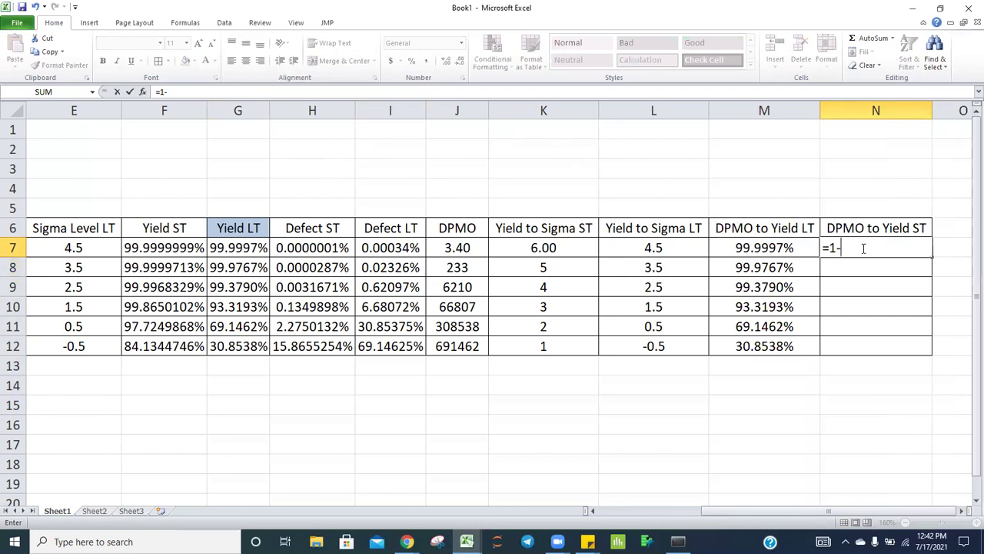
Step: Cancel the unfinished N7 entry and review the Defect ST formula in H8
key("BackSpace")
key("Return")
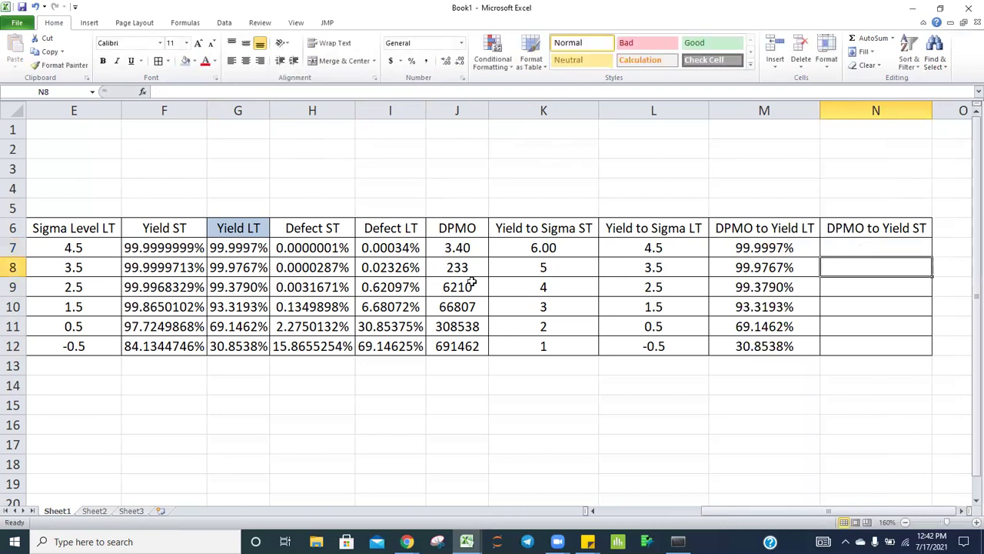
left_click(335, 263)
left_click(340, 228)
left_click(338, 262)
Step: Insert a blank column I before Defect LT and type the header DPMO ST in I6
right_click(372, 103)
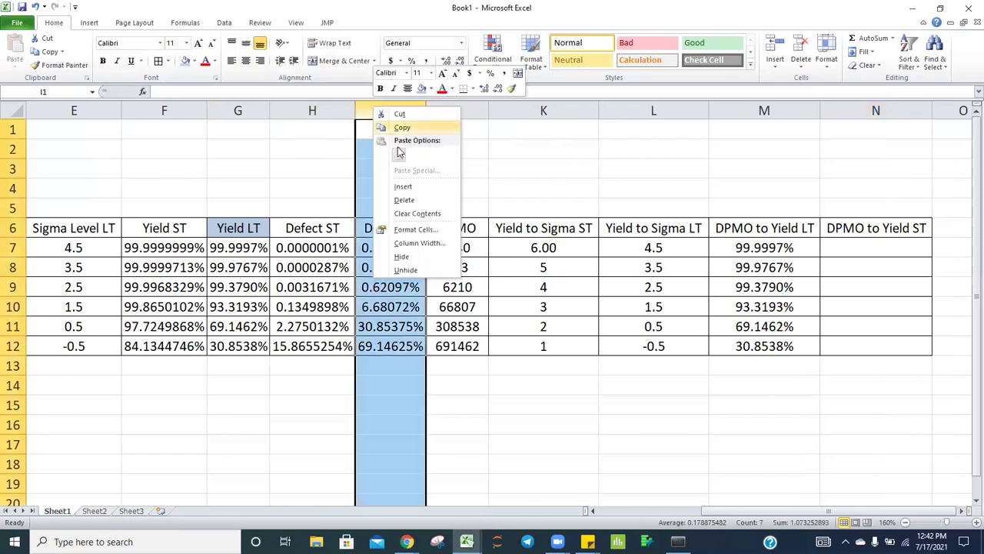
left_click(416, 188)
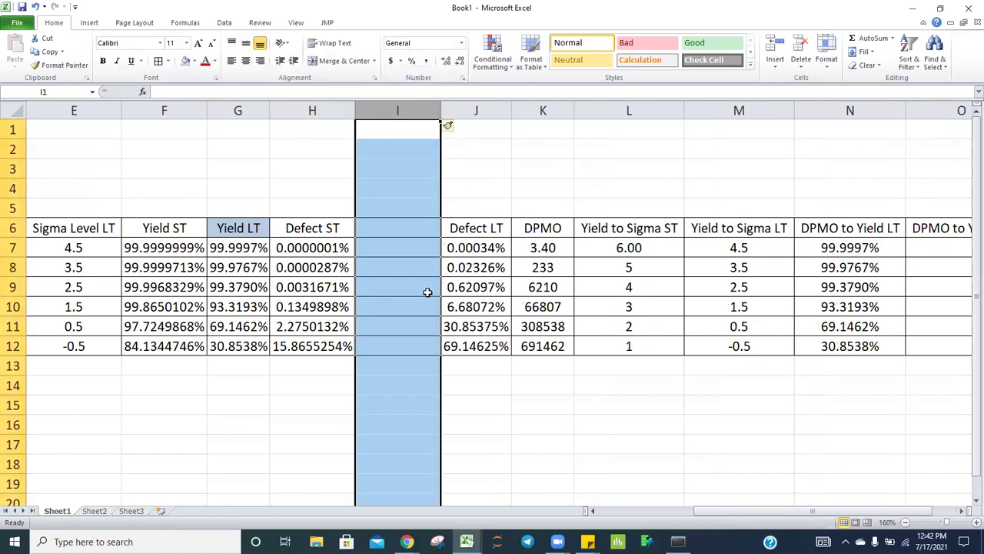
left_click(397, 227)
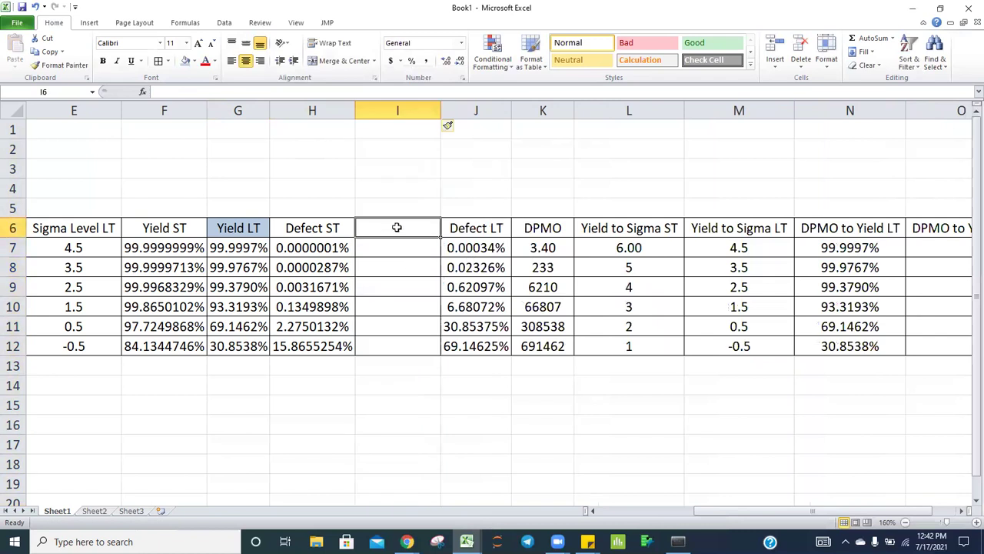
type("d")
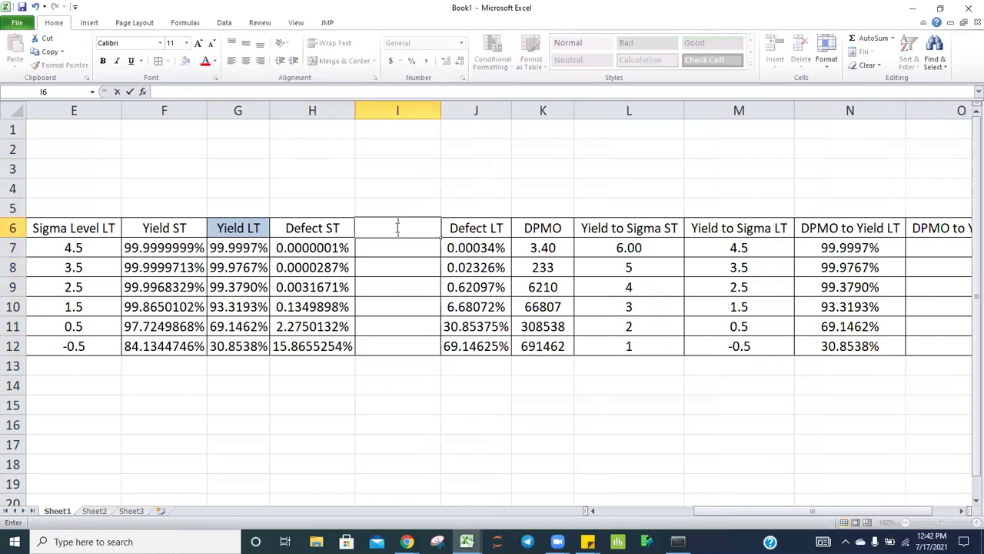
type("DPMO ST")
Step: Confirm the DPMO ST header and rename K6's DPMO header to DPMO LT
key("Return")
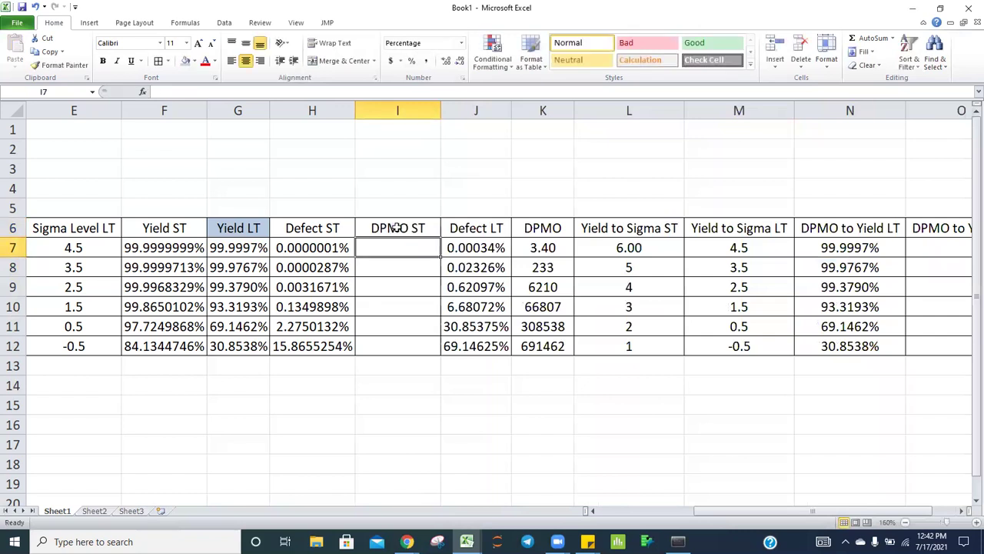
left_click(563, 226)
left_click(262, 90)
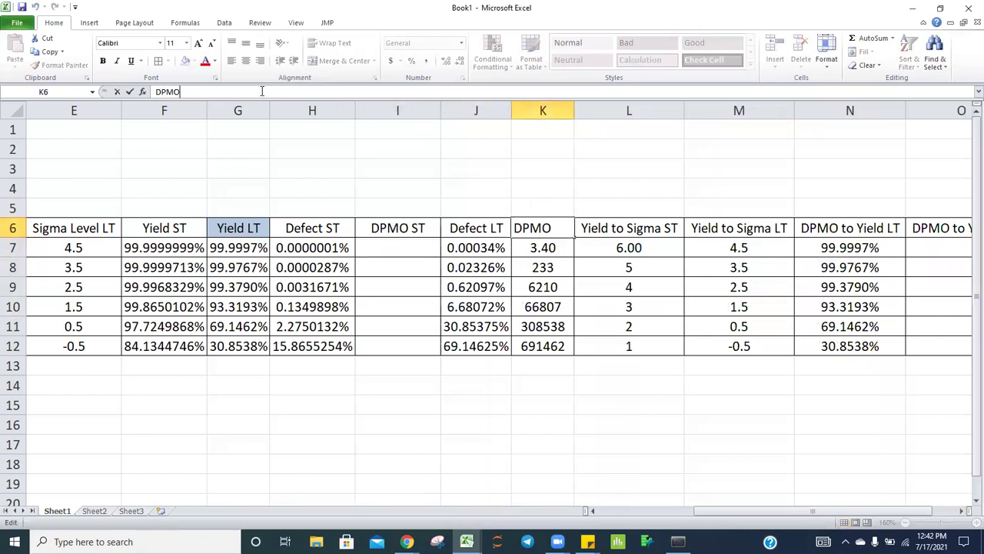
type("LT")
key("Return")
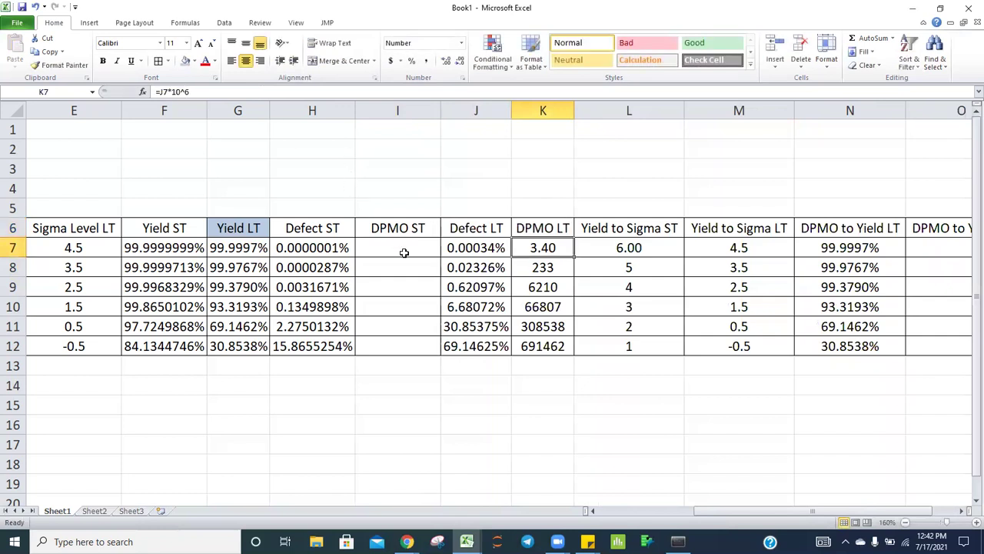
Step: Check K7's =J7*10^6 formula, then enter =H7*10^6 in I7
key("F2")
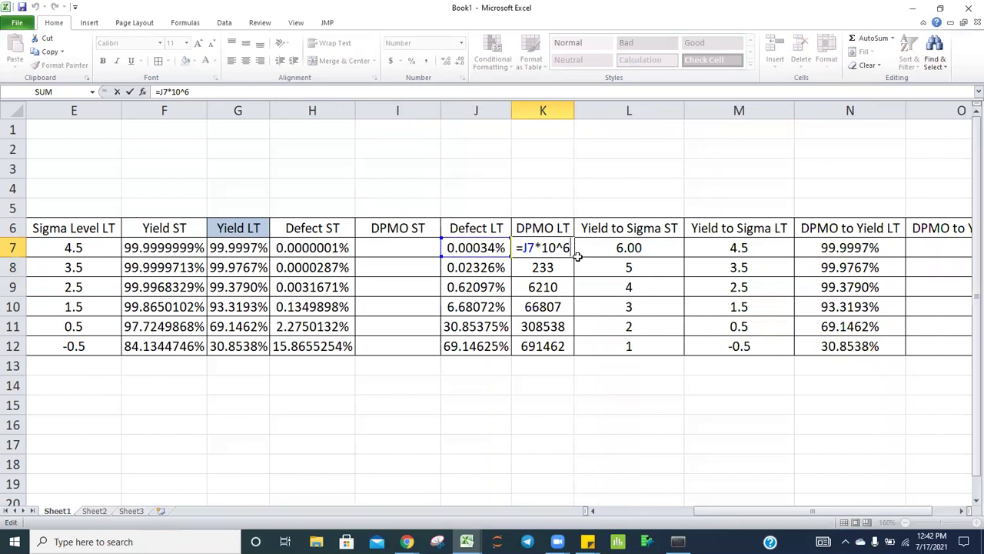
key("Return")
key("Up")
key("Left")
key("Left")
type("=")
key("Left")
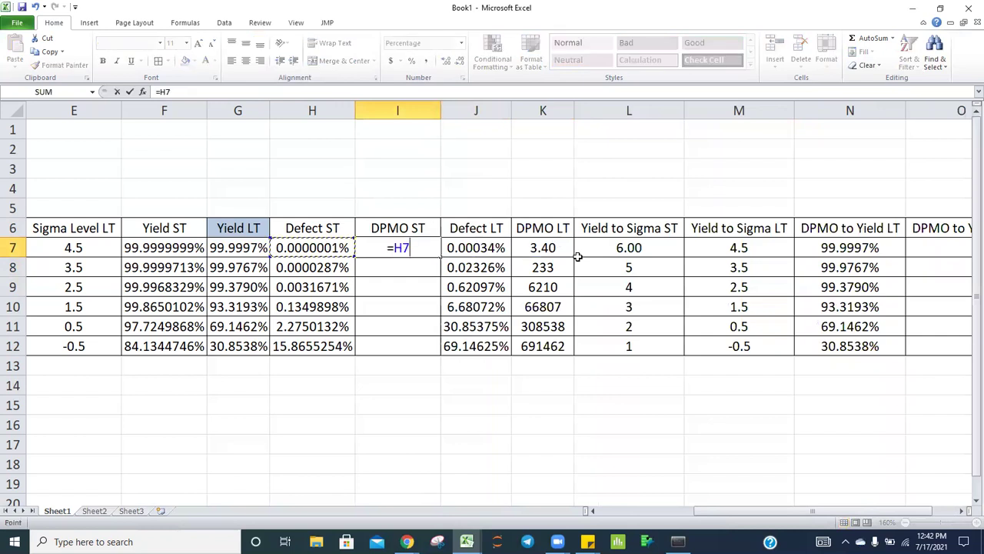
type("*10")
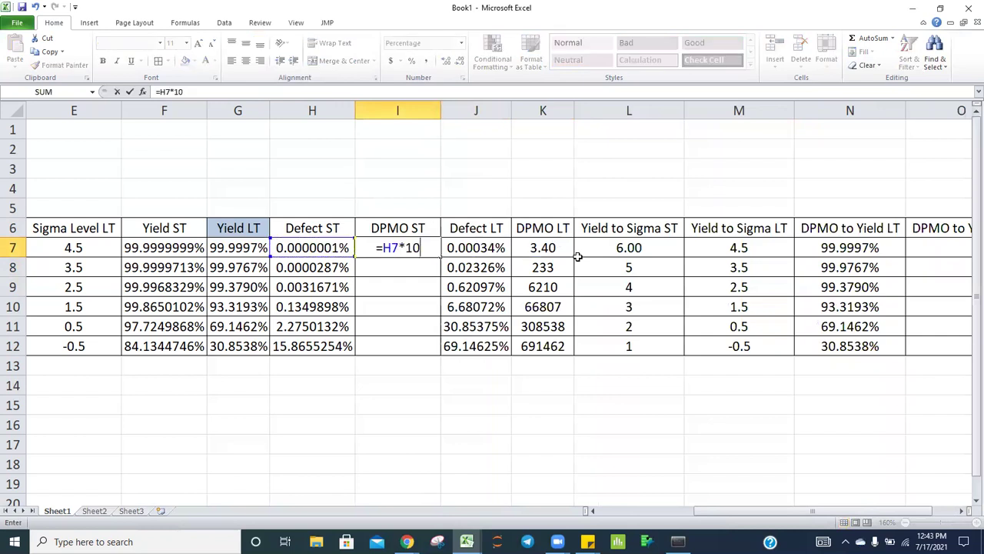
type("^6")
key("Return")
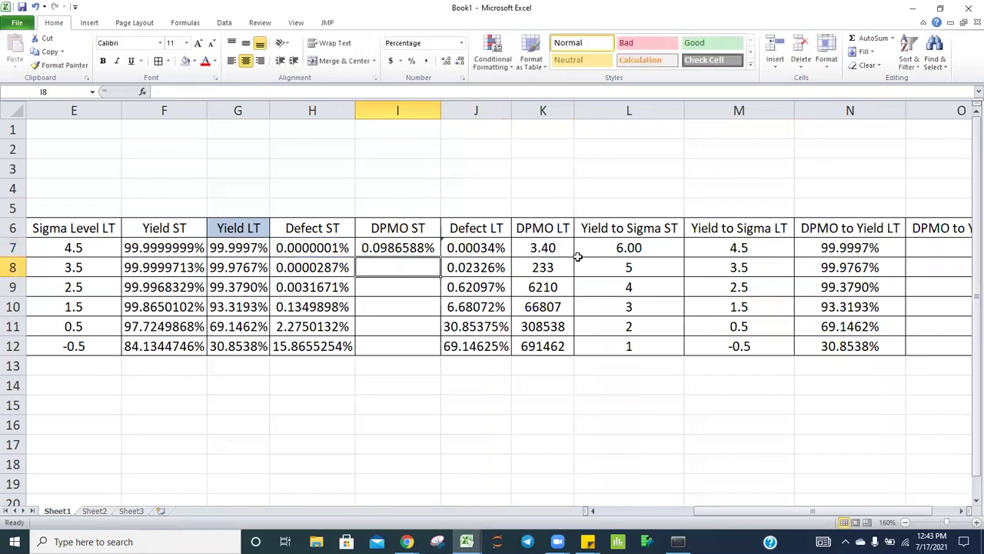
Step: Copy K7's number format onto I7 with Format Painter and adjust its decimal places
left_click(387, 248)
left_click(542, 246)
left_click(59, 65)
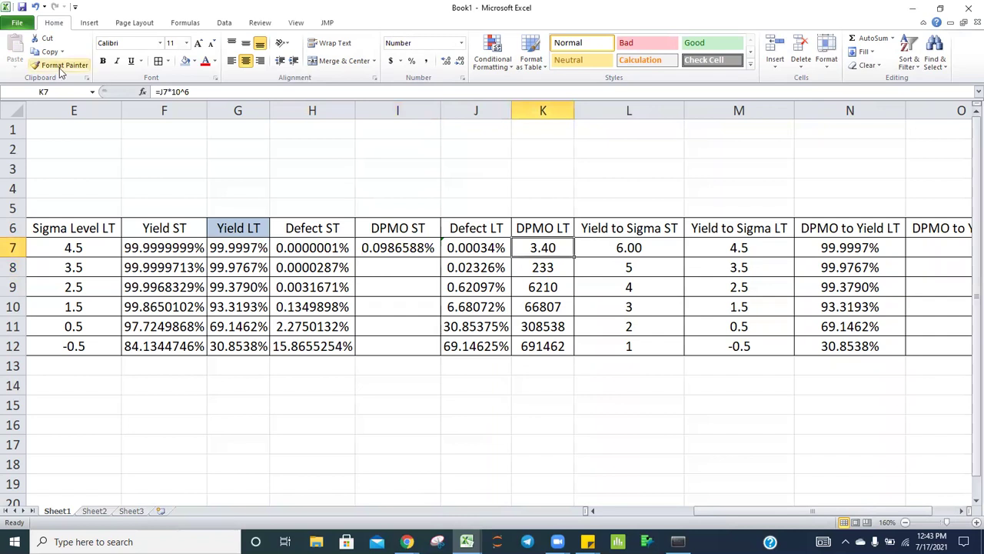
left_click(413, 250)
left_click(458, 62)
left_click(458, 62)
left_click(448, 62)
left_click(448, 62)
left_click(448, 61)
left_click(447, 62)
left_click(448, 62)
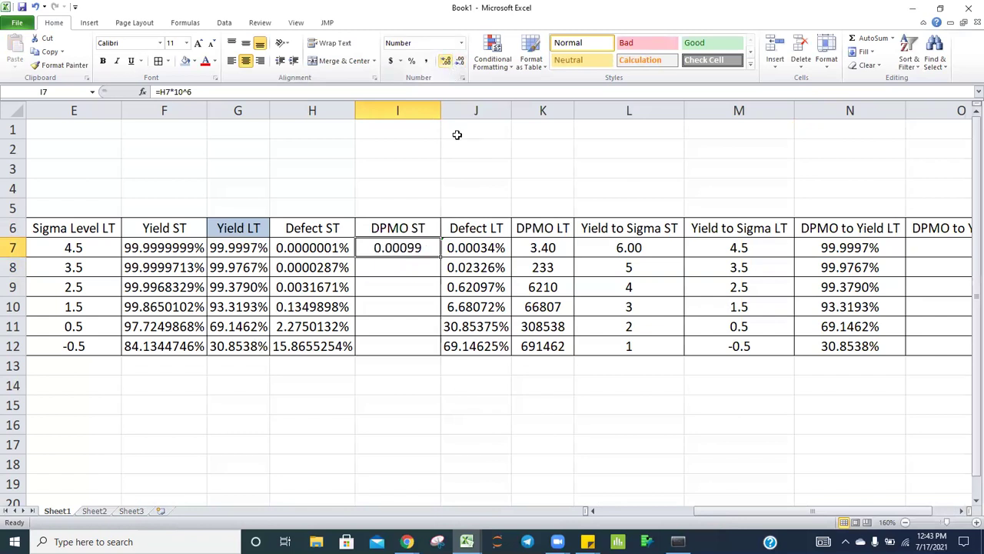
left_click(448, 61)
Step: Fill the DPMO ST formula down from I8 through I12
key("Down")
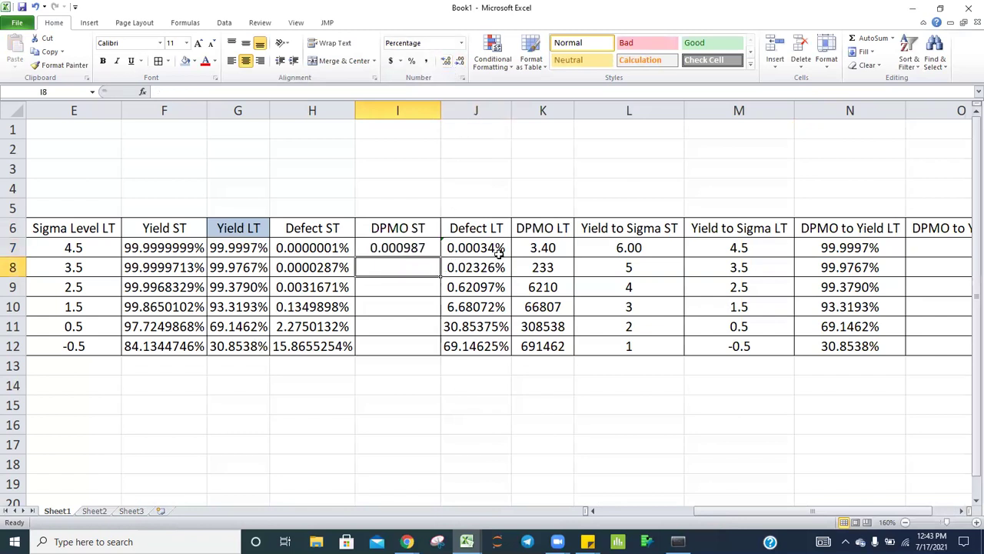
key("ctrl+d")
key("Down")
key("ctrl+d")
key("Down")
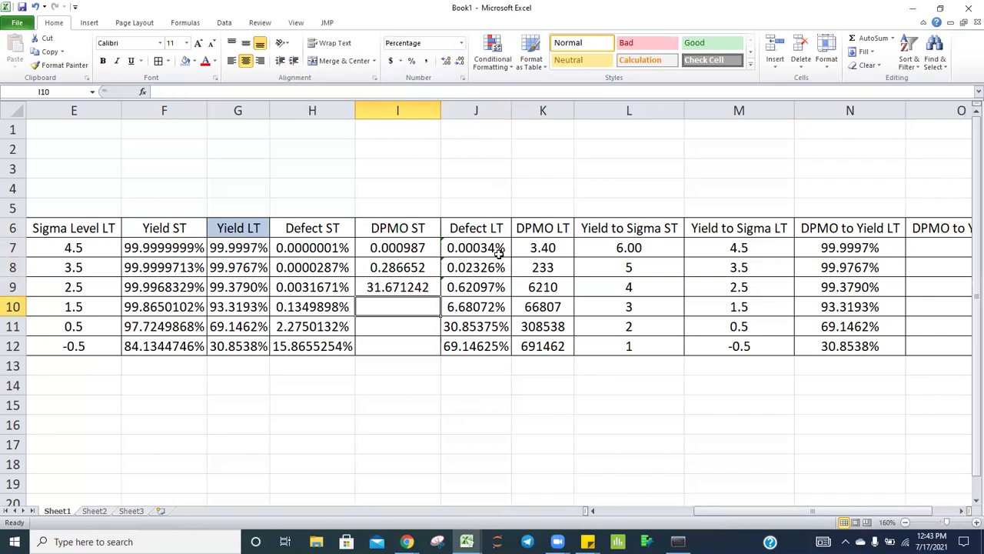
key("ctrl+d")
key("Down")
key("ctrl+d")
key("Down")
key("ctrl+d")
key("Down")
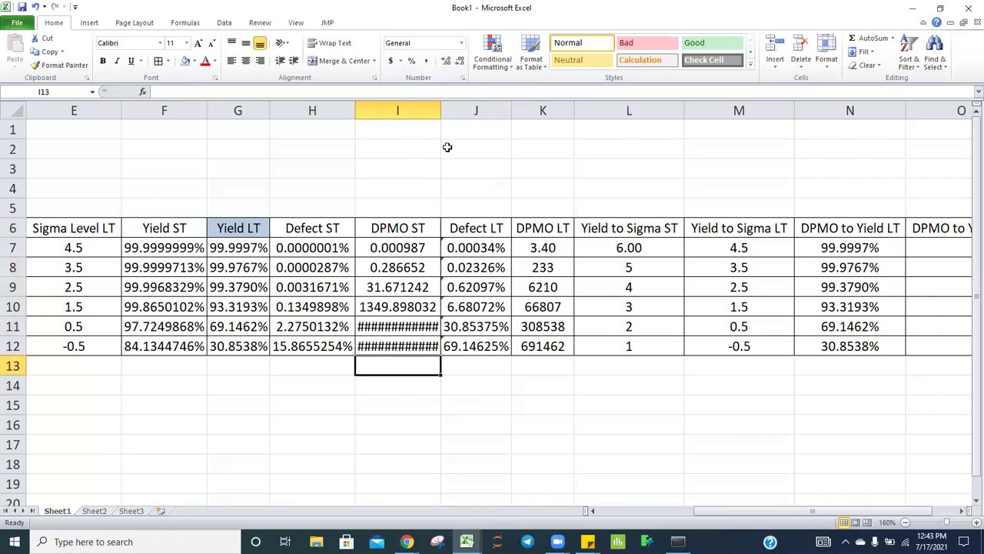
Step: Autofit column I so every DPMO ST value, 0.000987 to 158655.253931, is readable
double_click(441, 113)
left_click(439, 401)
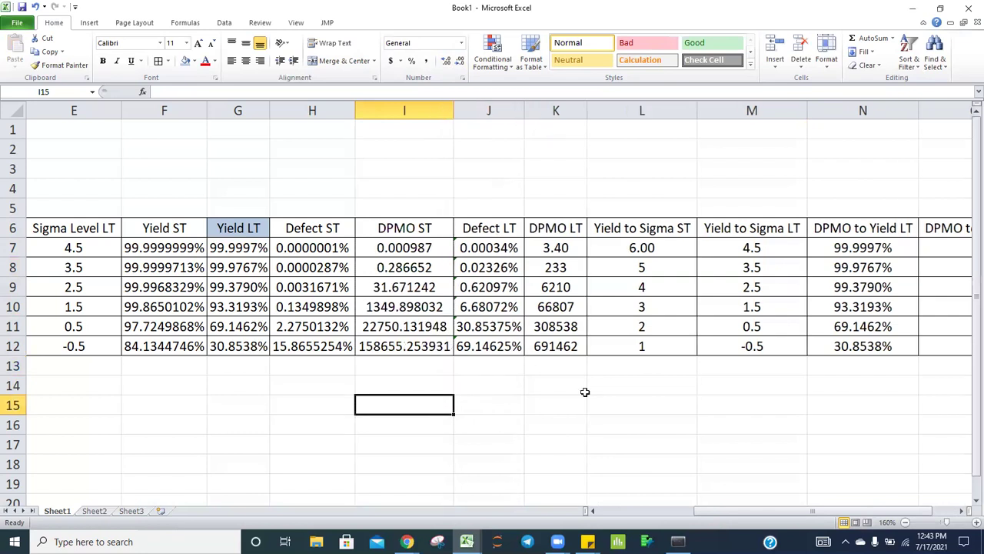
left_click_drag(435, 244, 426, 324)
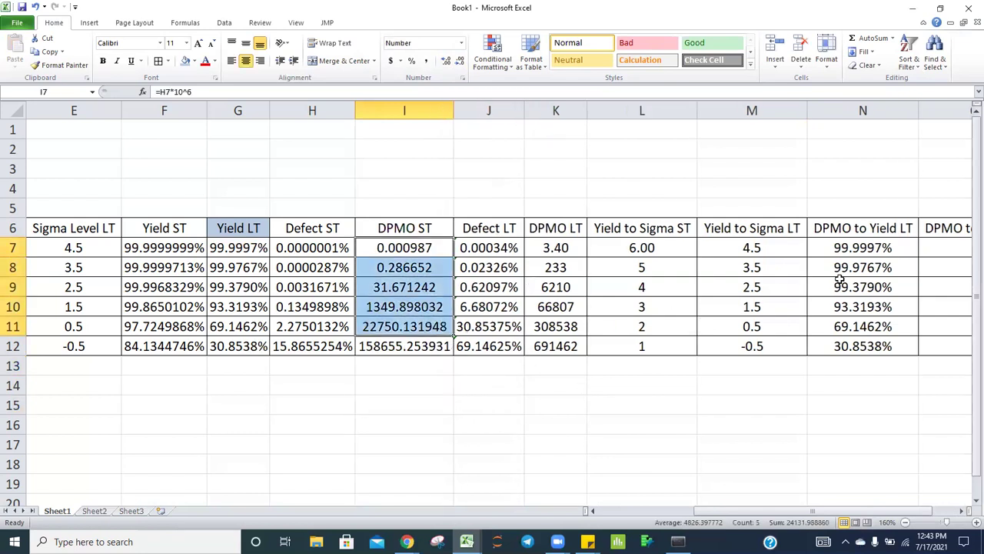
left_click(949, 251)
key("Right")
key("Right")
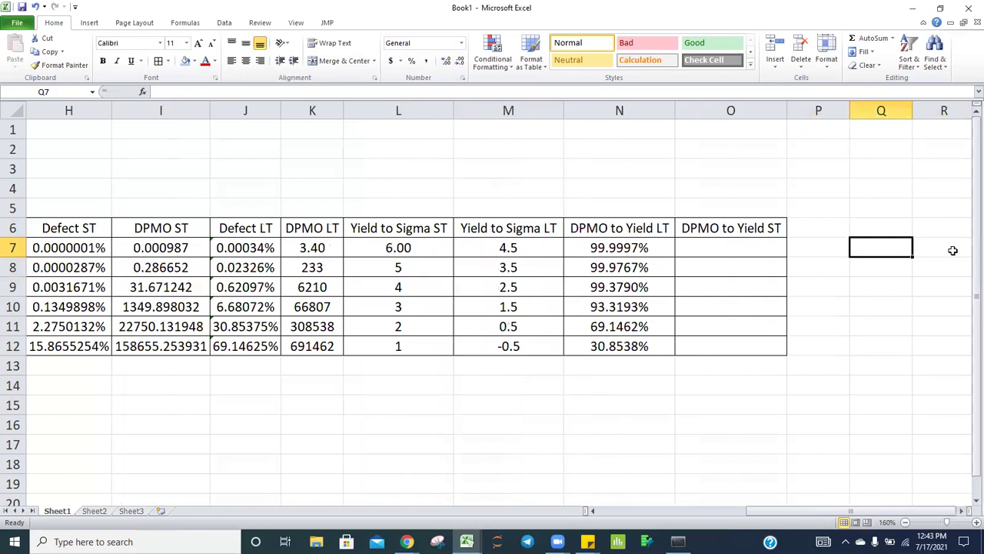
Step: Review the DPMO to Yield LT formula in N7 without changing it
left_click(732, 247)
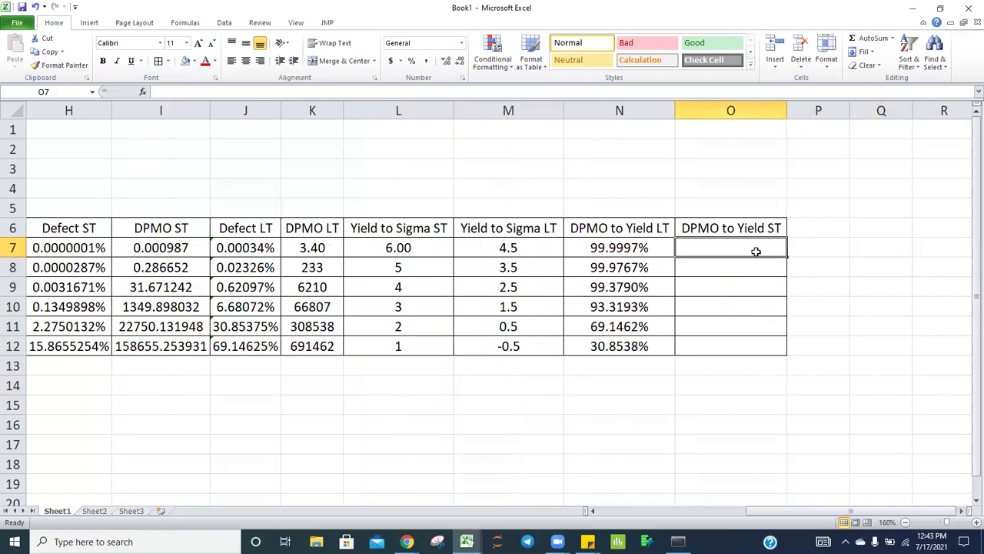
key("Left")
key("Left")
key("Left")
key("Left")
key("Left")
key("Left")
key("Left")
key("Left")
key("Left")
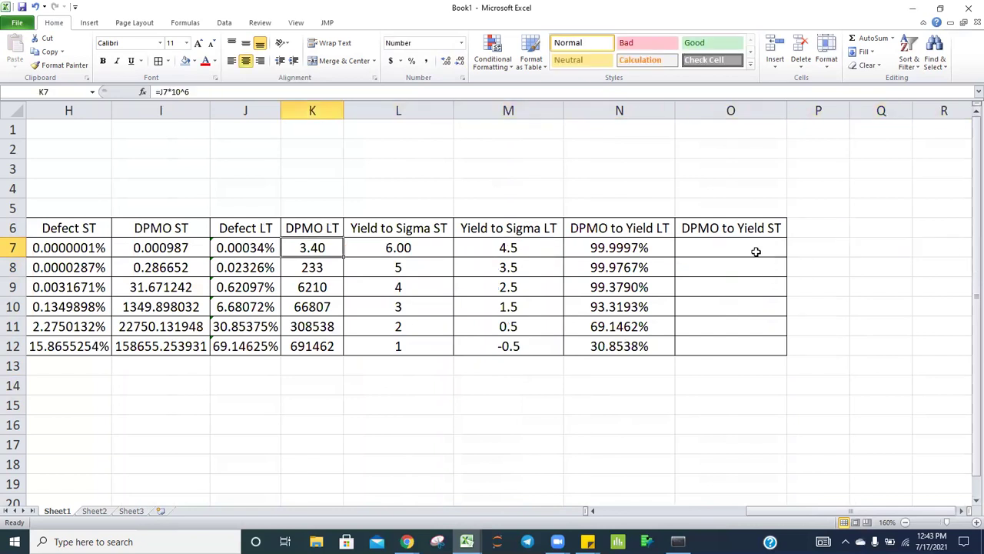
key("Right")
key("Right")
key("Right")
key("Right")
key("Right")
key("Right")
key("Right")
key("Right")
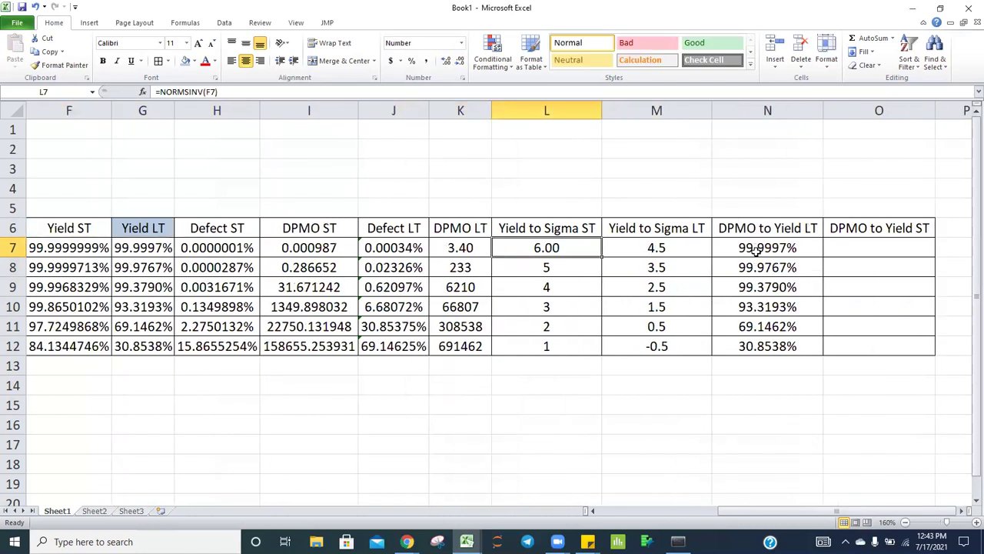
double_click(757, 248)
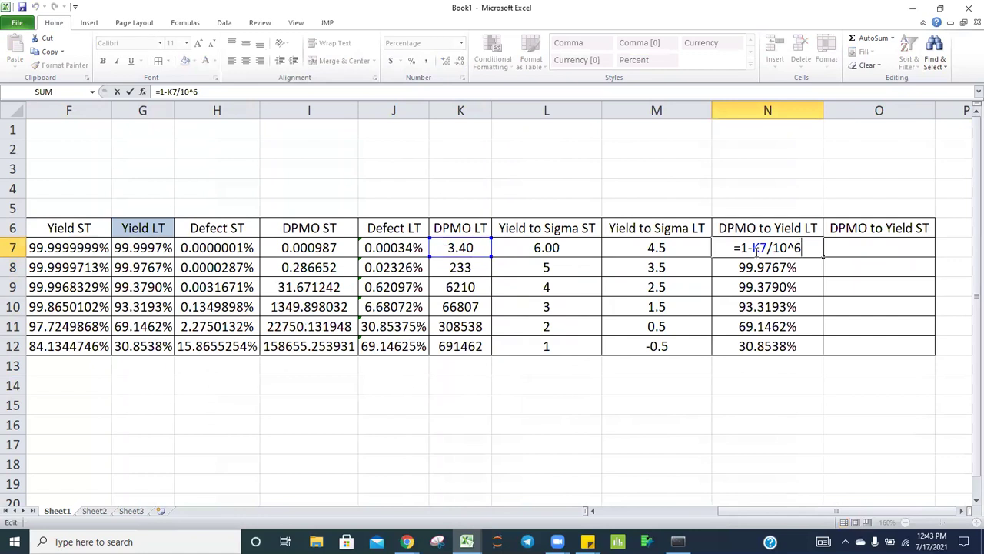
key("Return")
Step: Enter =1-I7/10^6 in O7 for DPMO to Yield ST
key("Right")
key("Up")
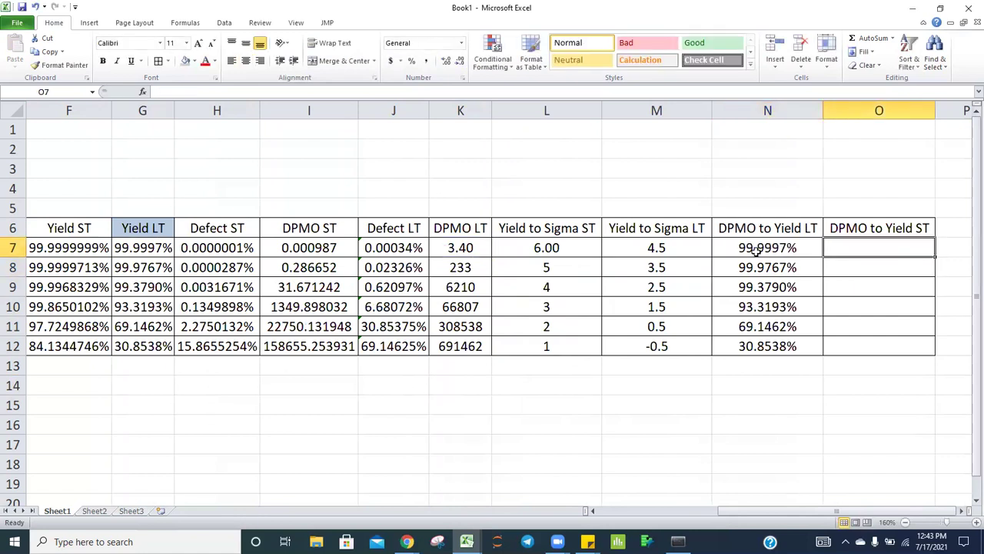
type("=1")
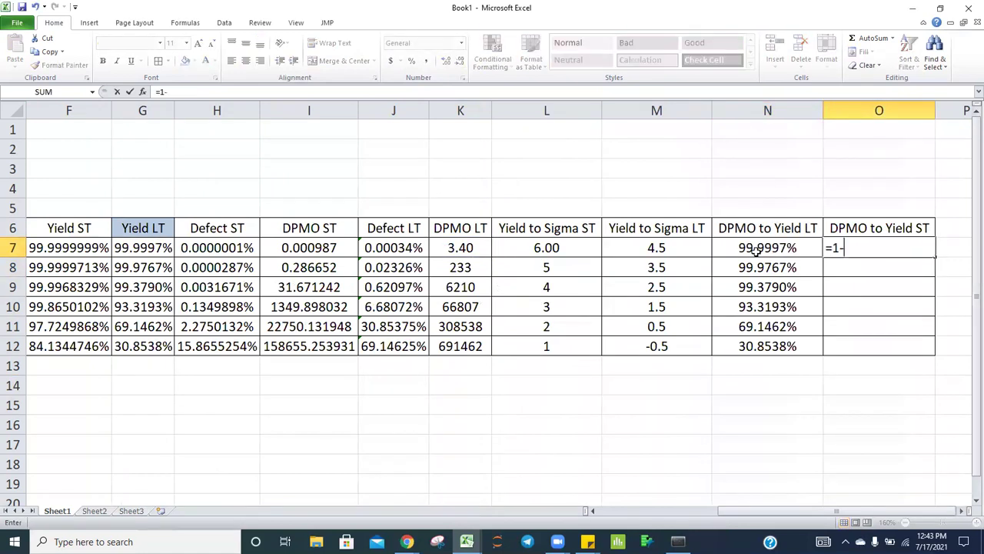
type("-")
key("Left")
key("Left")
key("Left")
key("Left")
key("Left")
key("Left")
key("Left")
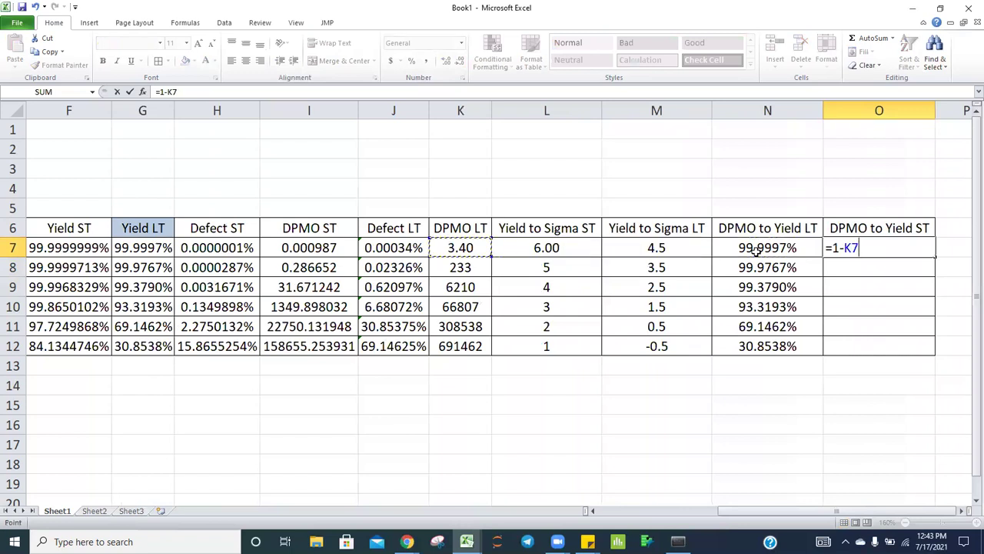
key("Right")
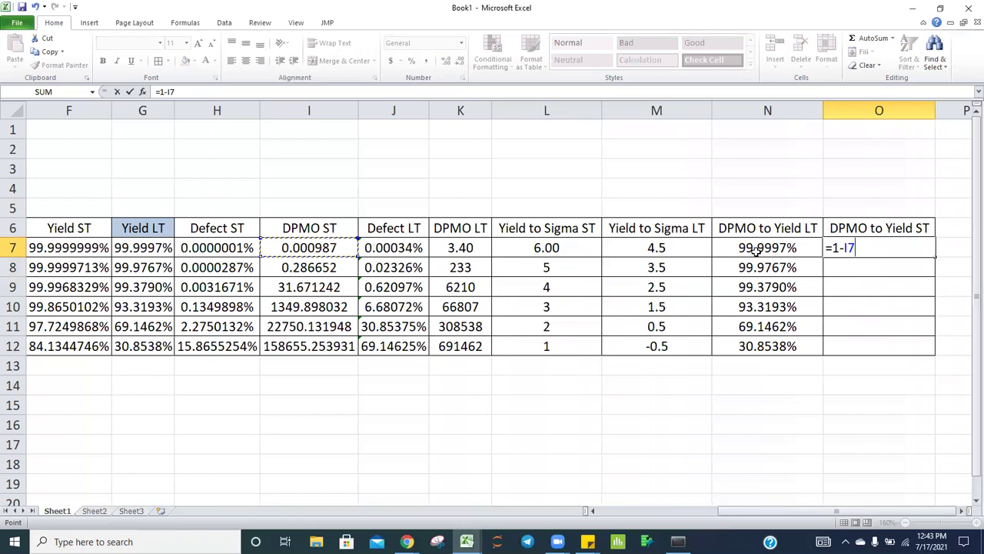
type("/10^6")
key("Return")
key("Up")
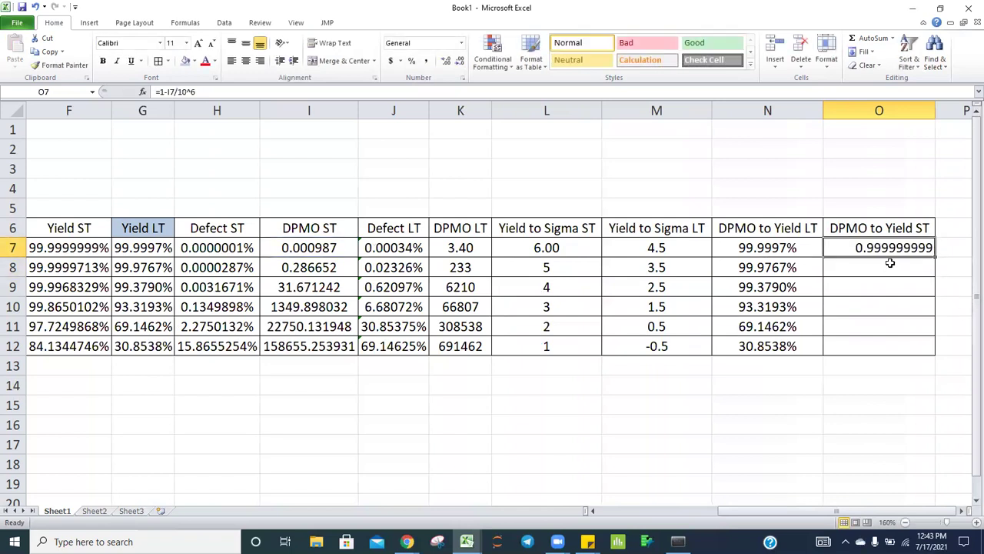
Step: Format O7 as a centred percentage showing 99.9999999%
left_click(413, 62)
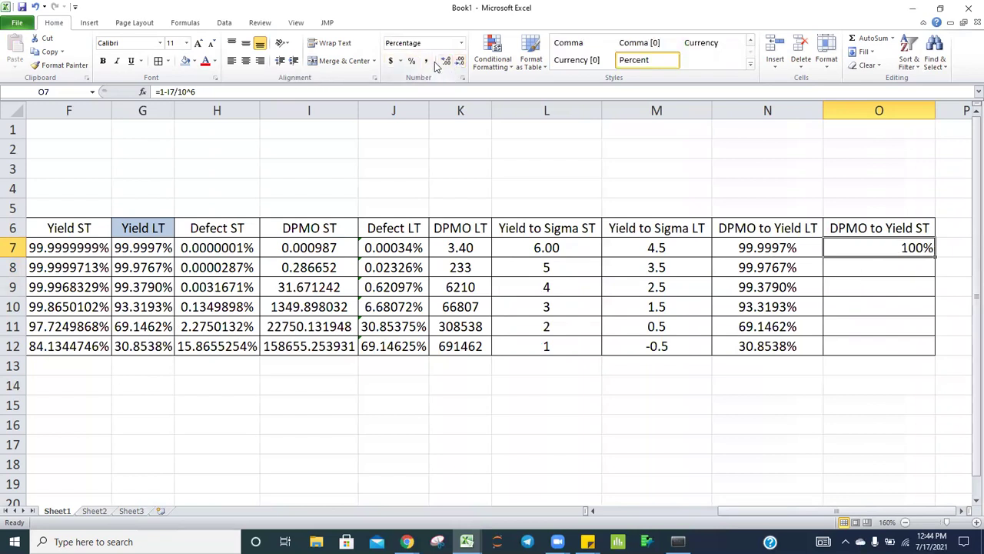
left_click(445, 62)
left_click(445, 61)
left_click(445, 62)
left_click(445, 62)
left_click(445, 61)
left_click(445, 61)
left_click(446, 62)
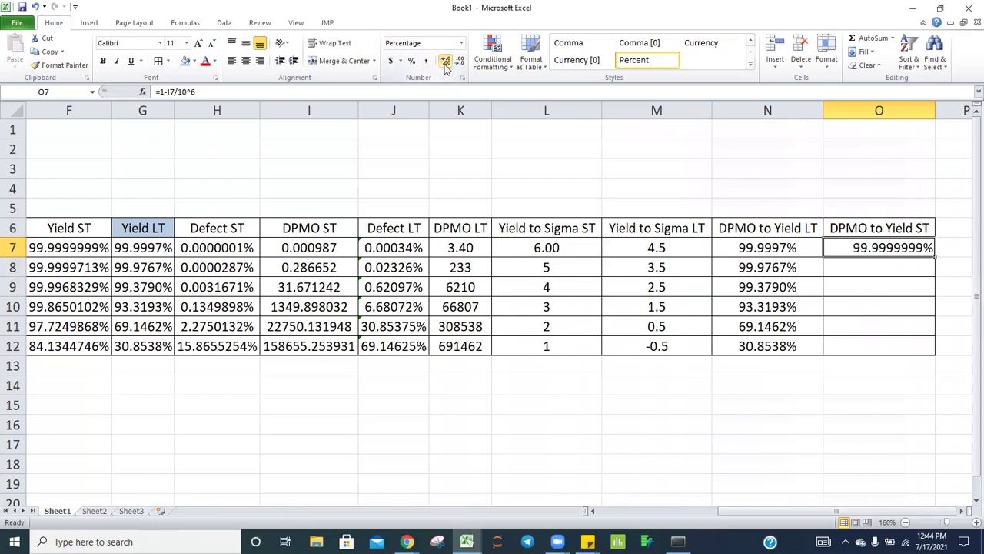
left_click(245, 60)
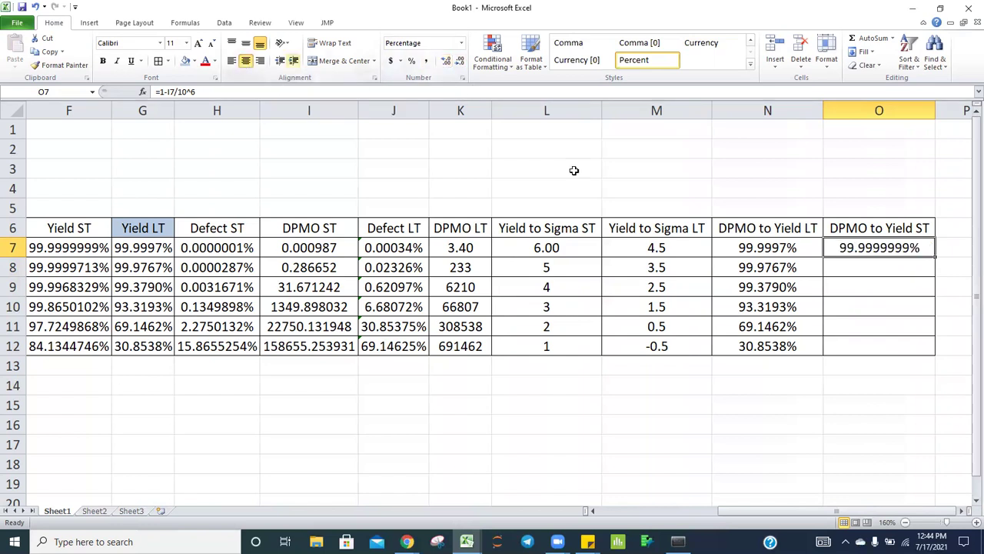
left_click(874, 266)
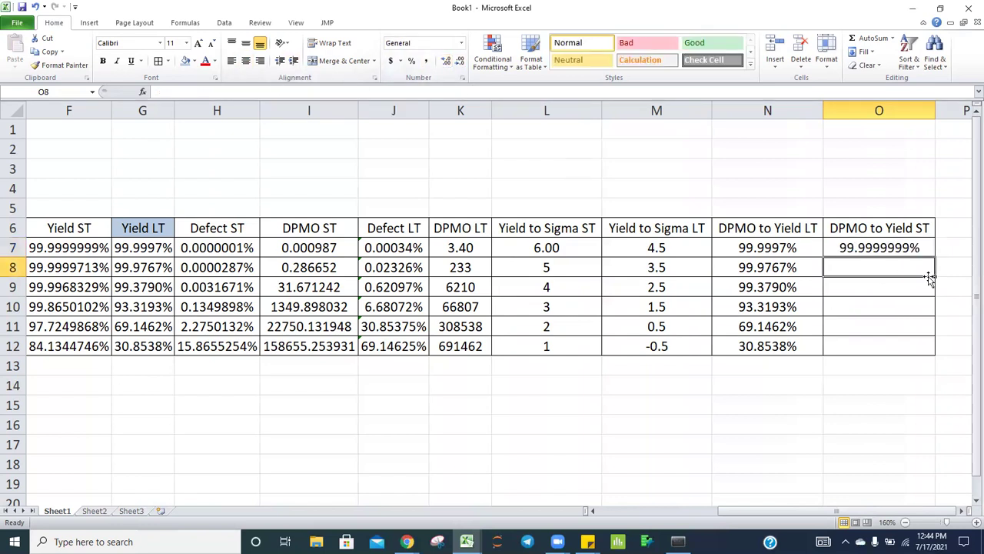
key("Up")
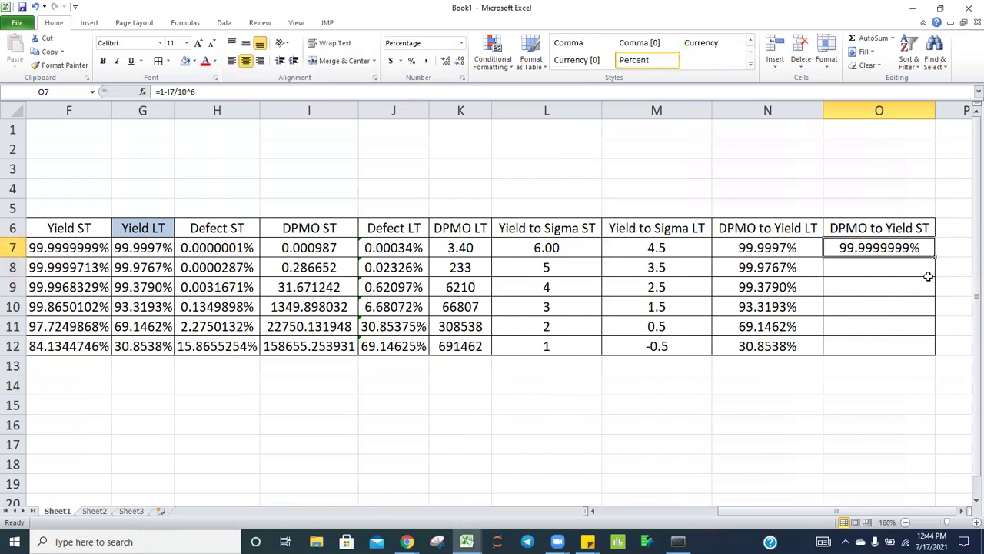
left_click(928, 276)
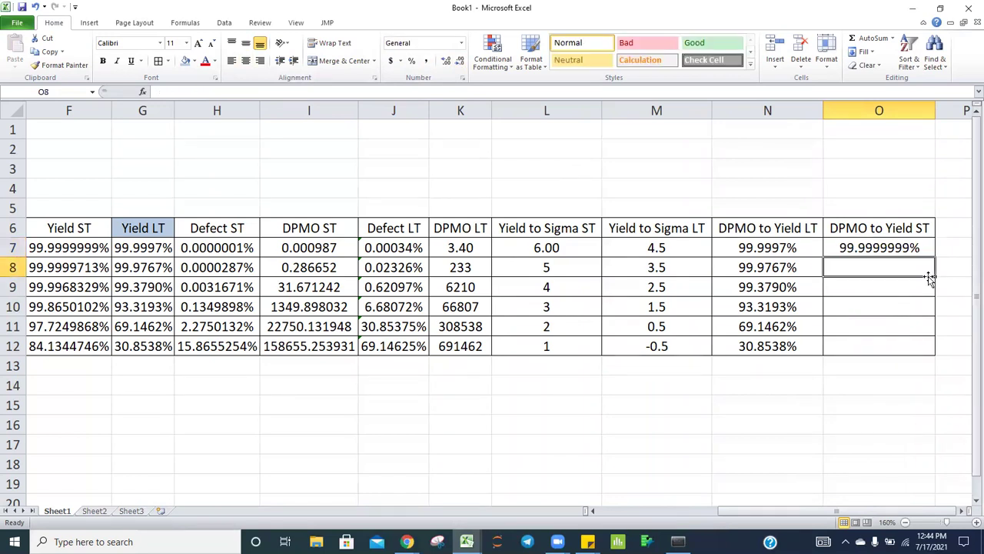
Step: Enter =1-I8/10^6 in O8 and centre it
type("=1-")
key("Left")
key("Left")
key("Left")
key("Left")
key("Left")
key("Left")
key("Left")
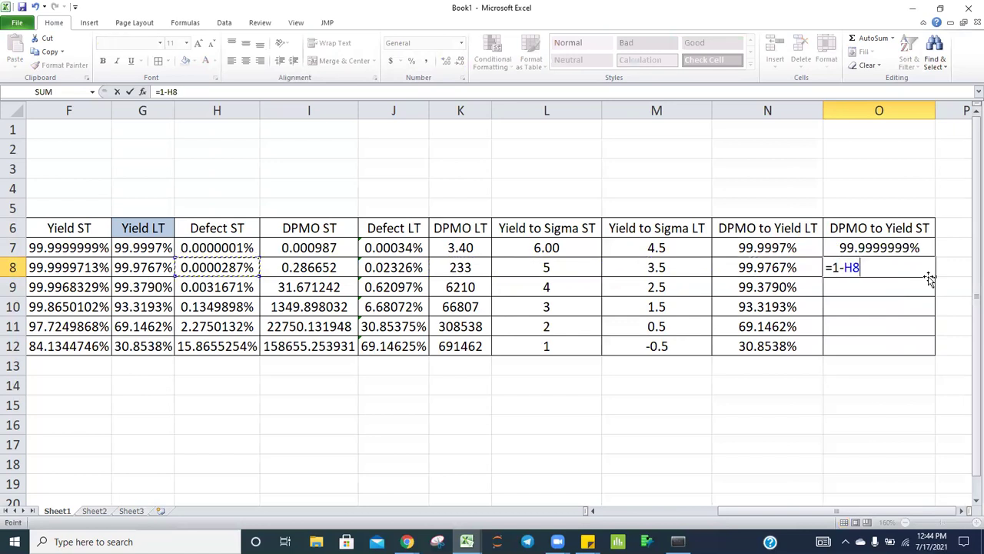
key("Right")
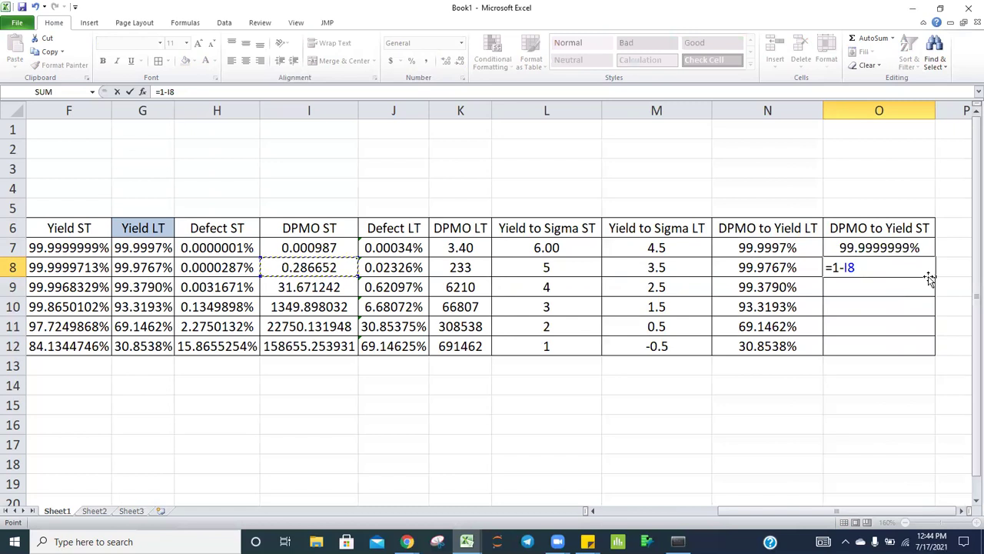
type("/10^6")
key("Return")
left_click(885, 267)
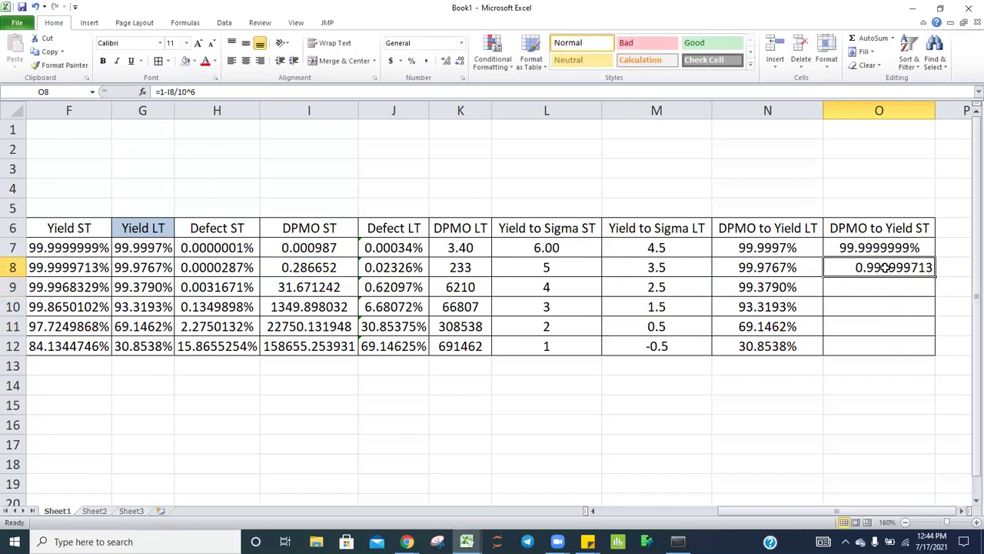
left_click(246, 61)
Step: Fill the formula down through O12 and paint O7's percentage format over the column
key("Return")
key("ctrl+d")
key("Return")
key("ctrl+d")
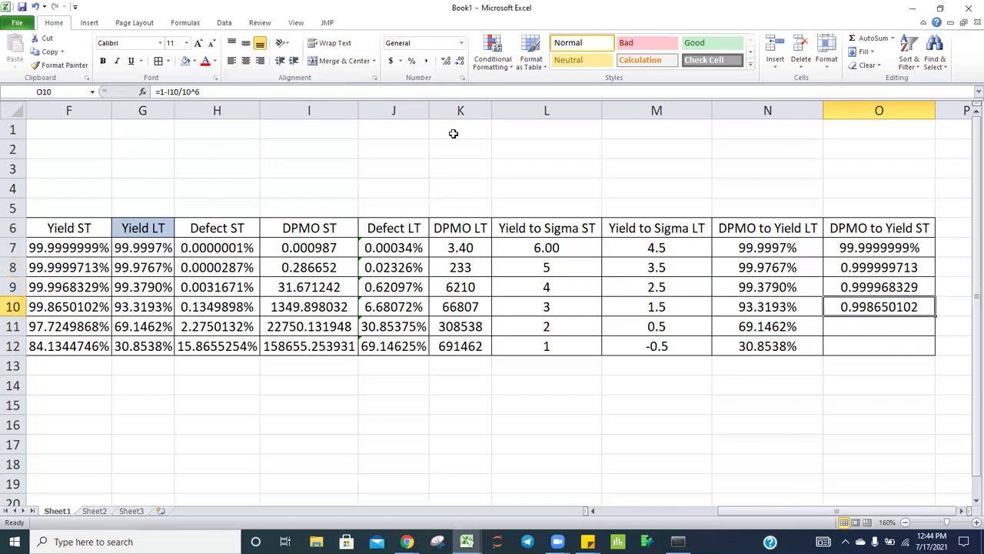
key("Return")
key("ctrl+d")
key("Return")
key("ctrl+d")
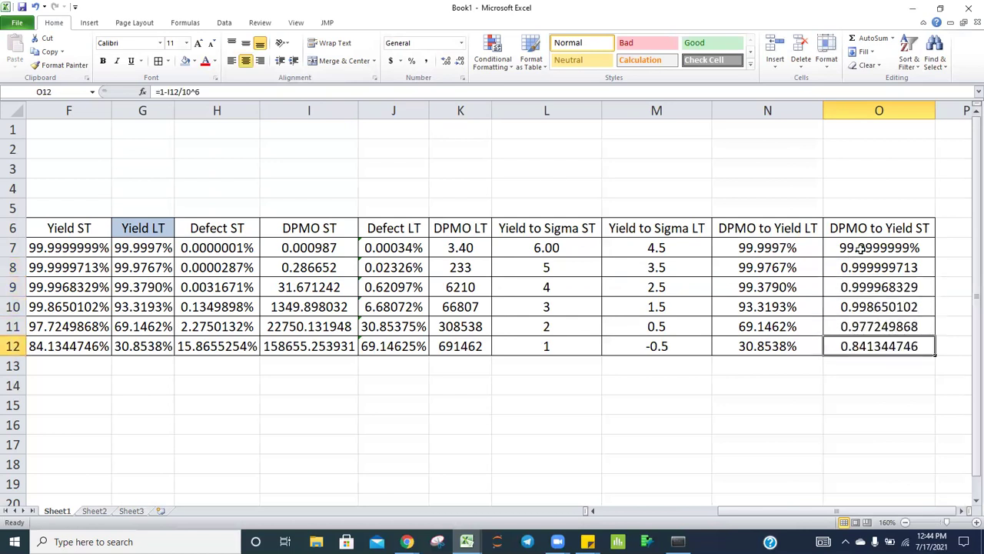
left_click(859, 248)
left_click(65, 66)
left_click_drag(877, 247, 877, 347)
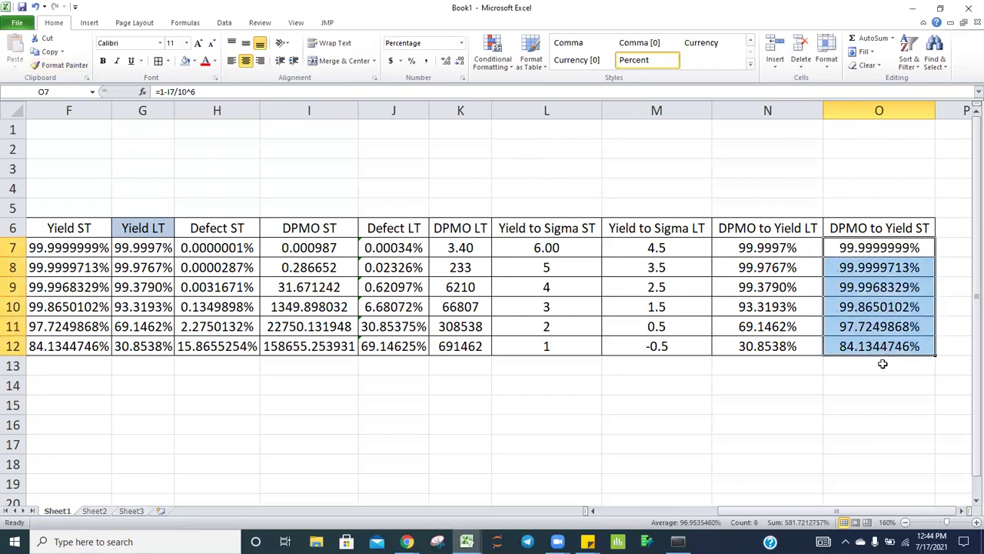
Step: Finish applying the percentage format through O12 and dismiss the Save dialog without saving
left_click(898, 247)
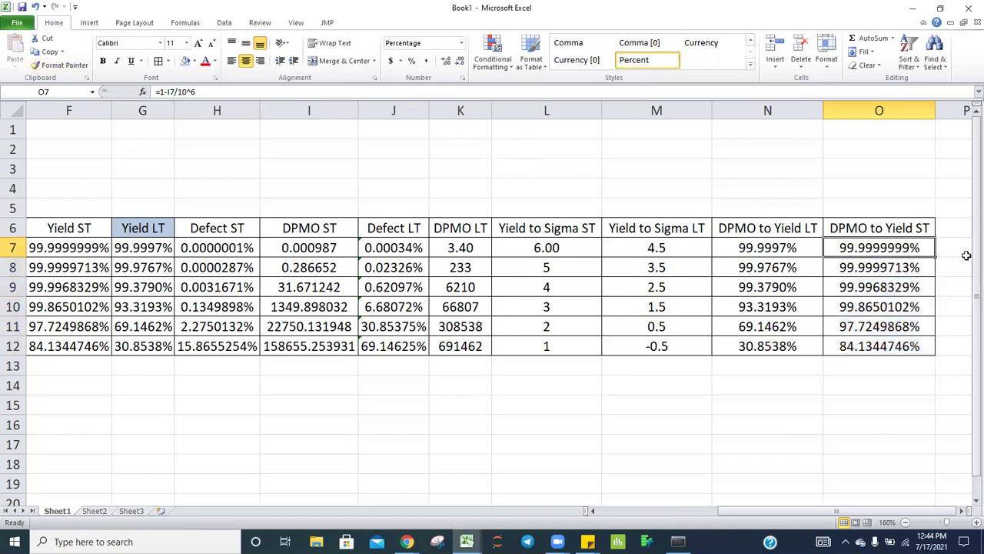
key("ctrl+s")
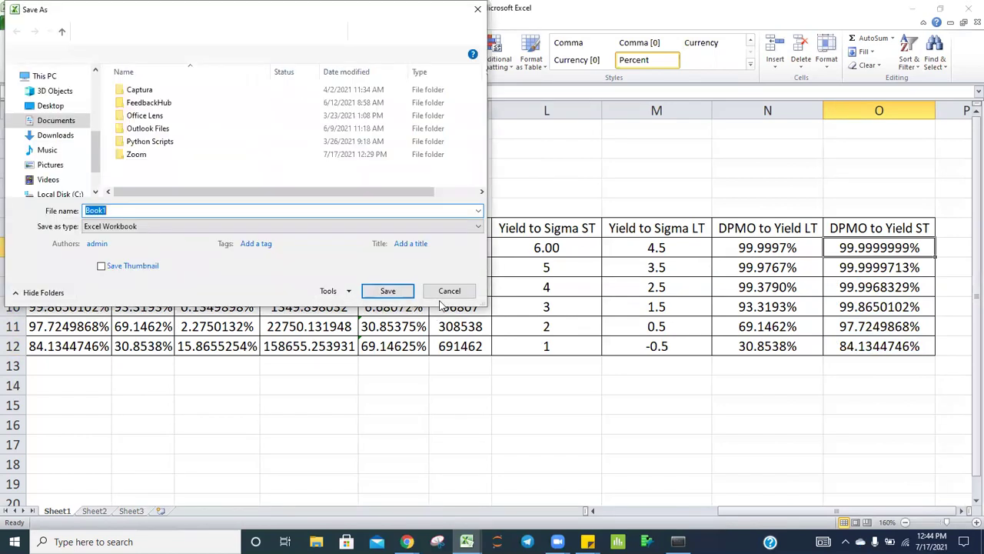
left_click(451, 293)
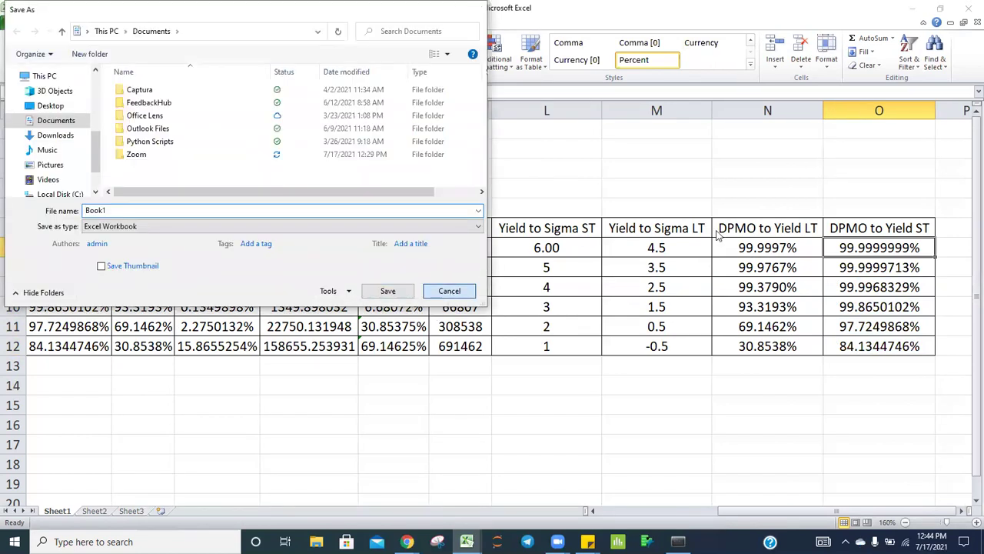
key("Escape")
left_click(665, 228)
left_click(816, 226)
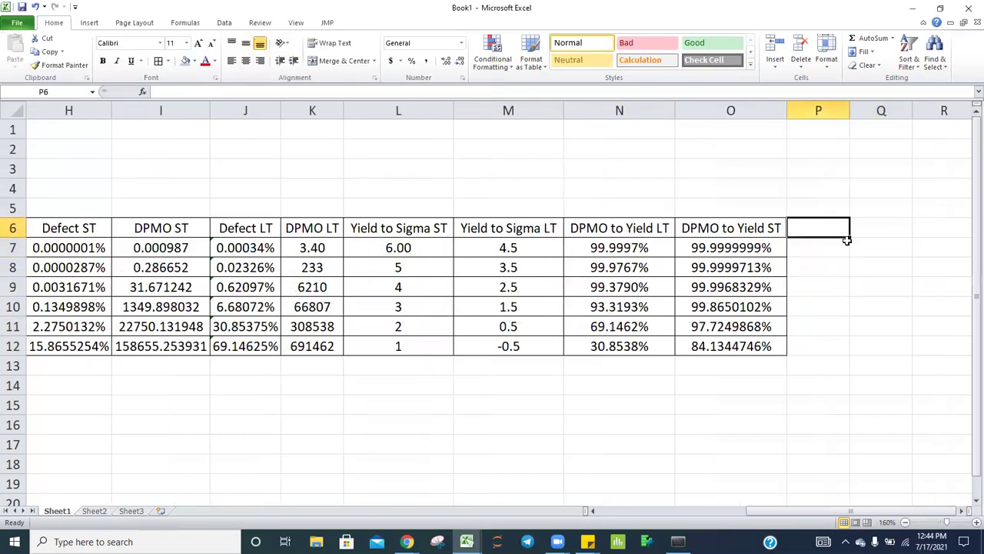
Step: Head column P 'Yield LT to Sigma' and enter =NORMSINV(N7) in P7
type("Yield ")
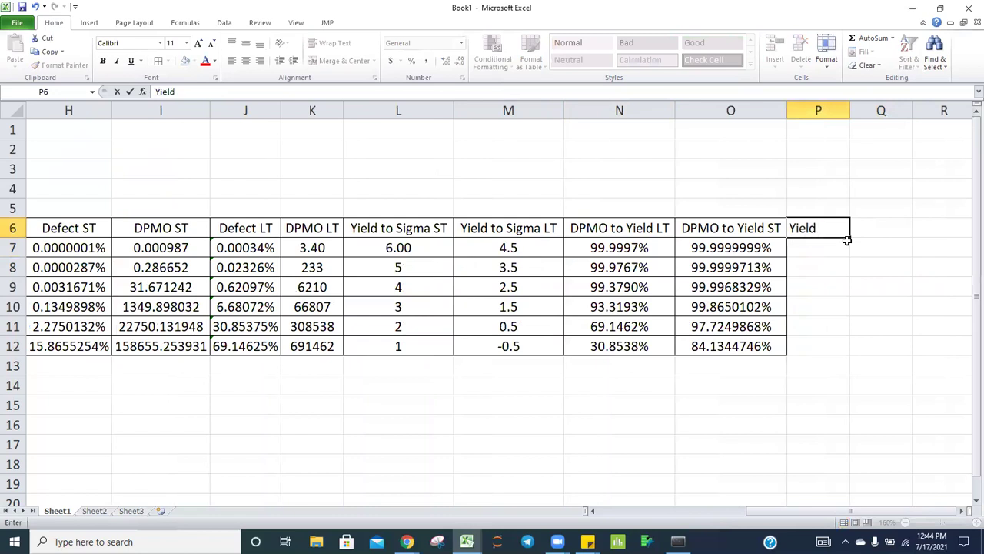
type("LT to Sigma")
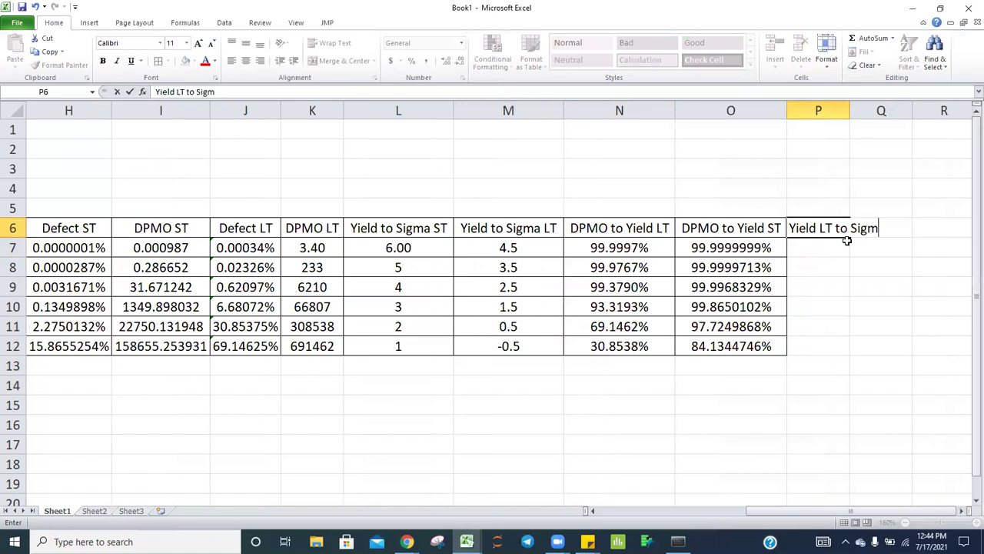
key("Return")
double_click(851, 112)
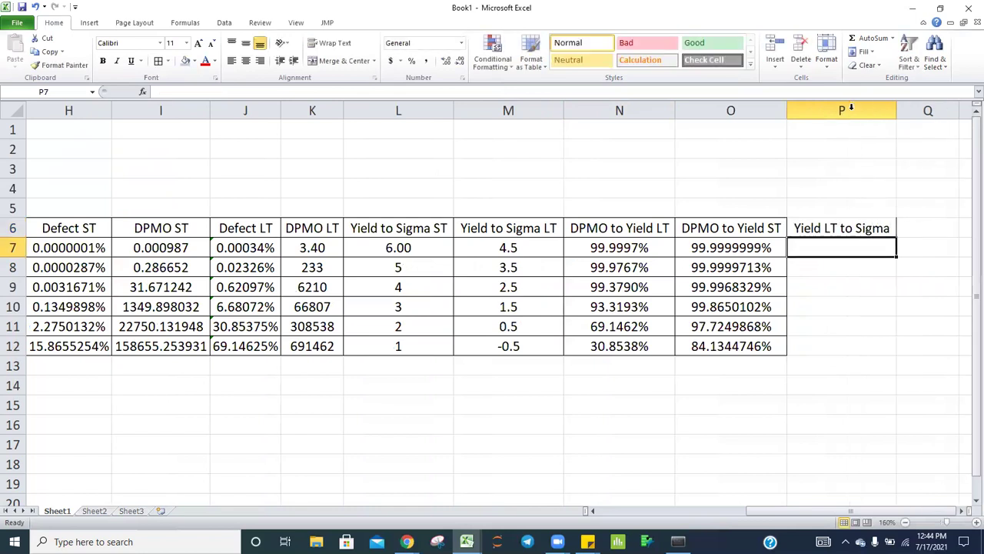
type("=")
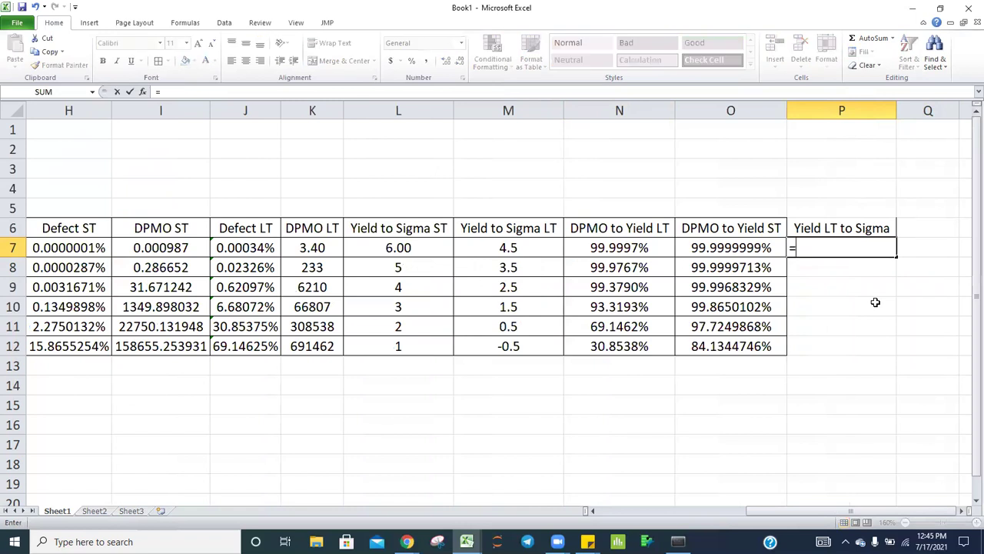
type("no")
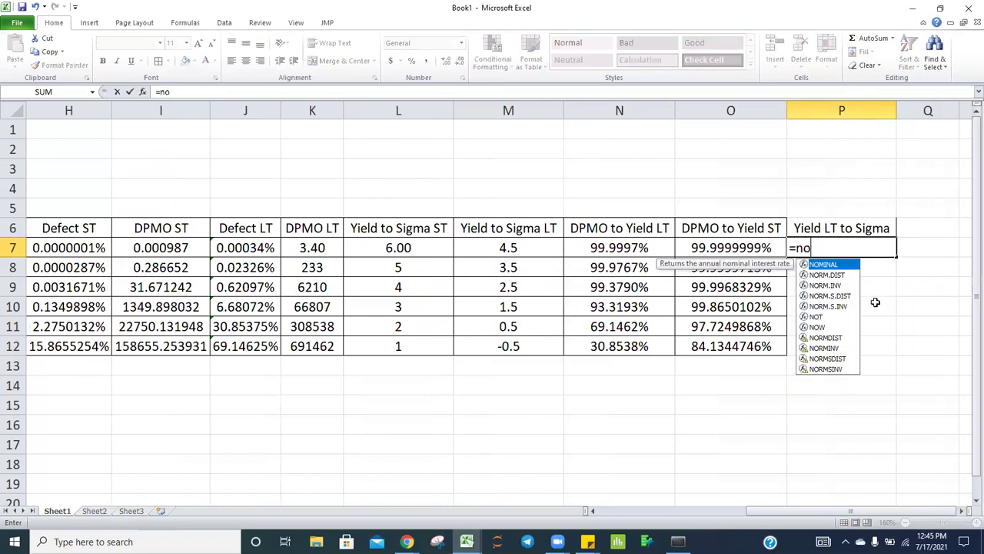
type("rmsin")
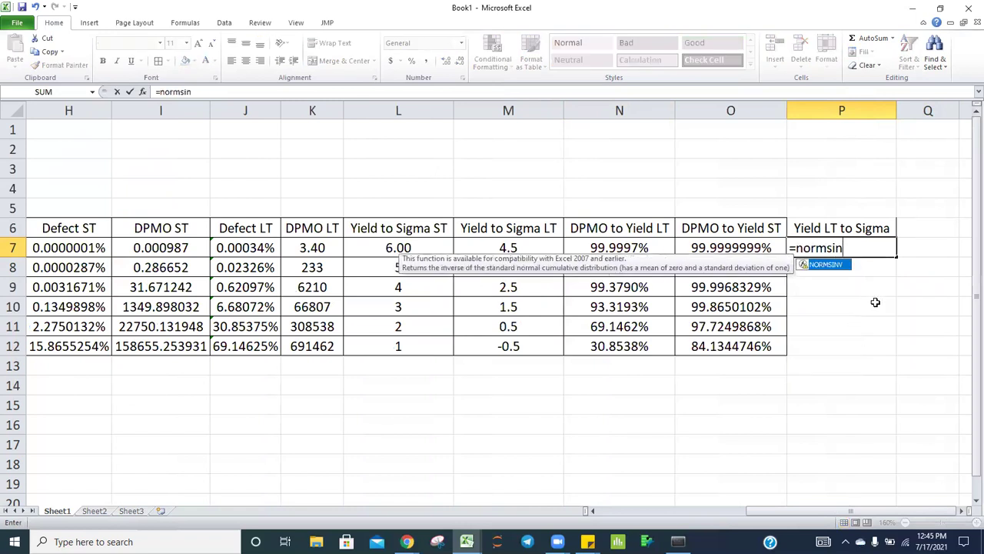
type("v")
key("Tab")
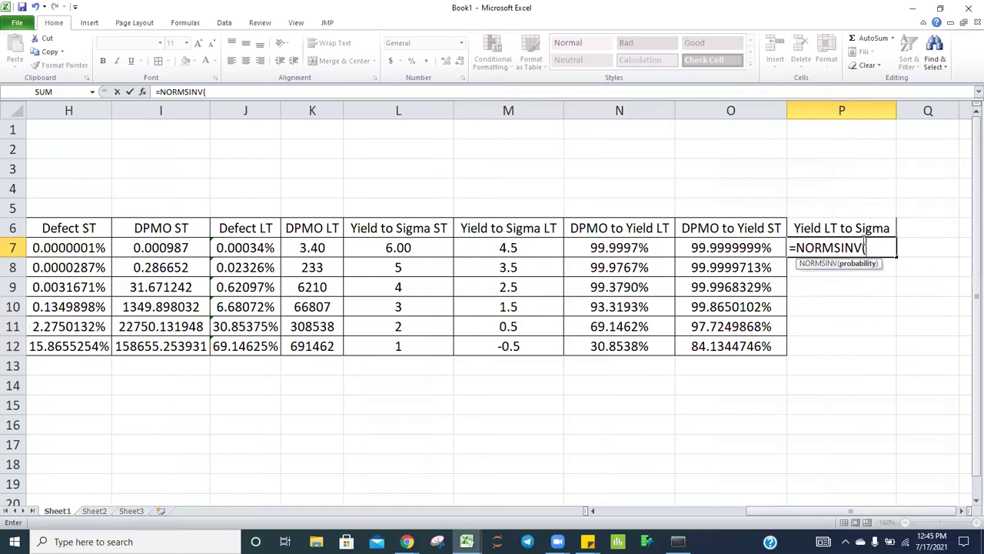
left_click(614, 248)
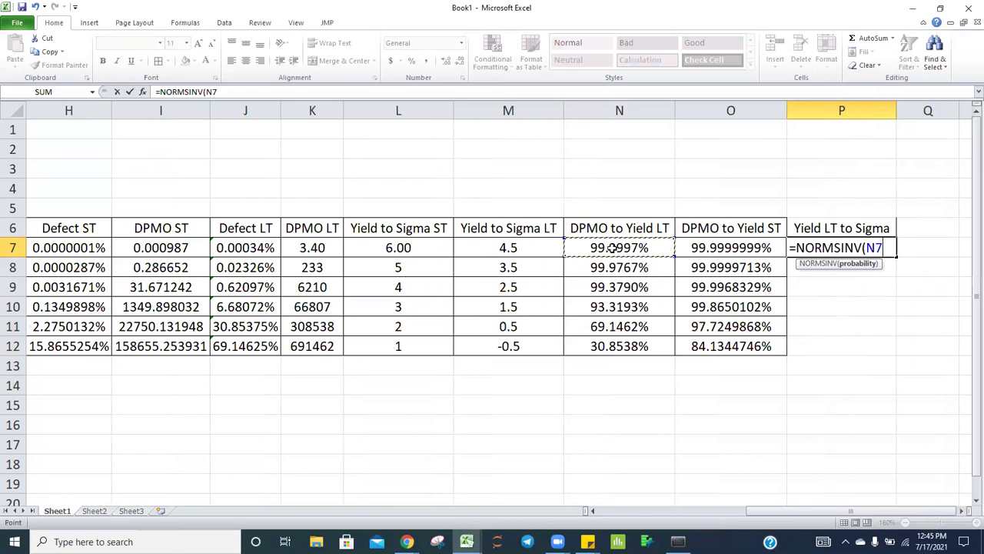
type(")")
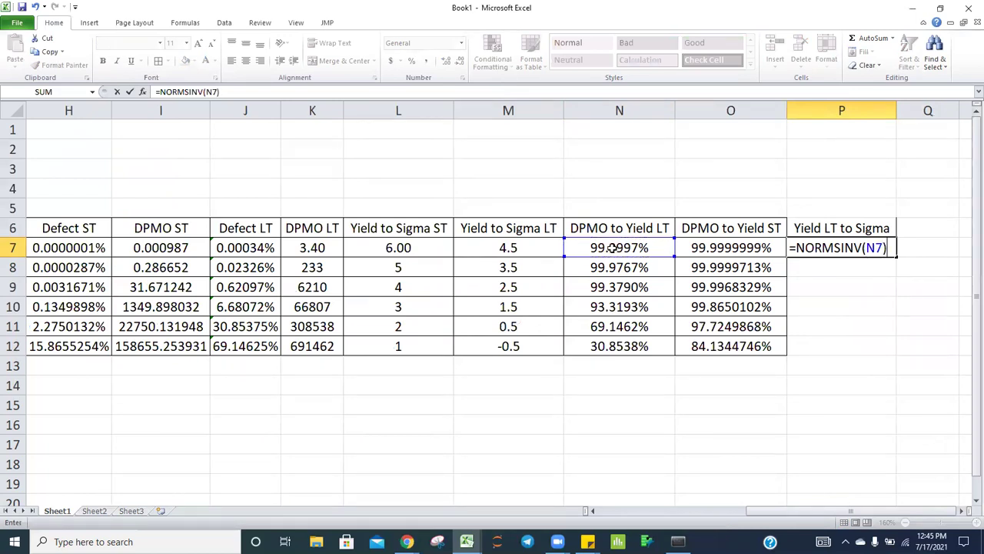
key("Return")
Step: Fill the NORMSINV formula down from P8 through P12
key("ctrl+d")
key("Down")
key("ctrl+d")
key("Down")
key("ctrl+d")
key("Down")
key("ctrl+d")
key("Down")
key("ctrl+d")
Step: Apply All Borders to P6:P12, centre the column, and paste the header into Q6
key("Home")
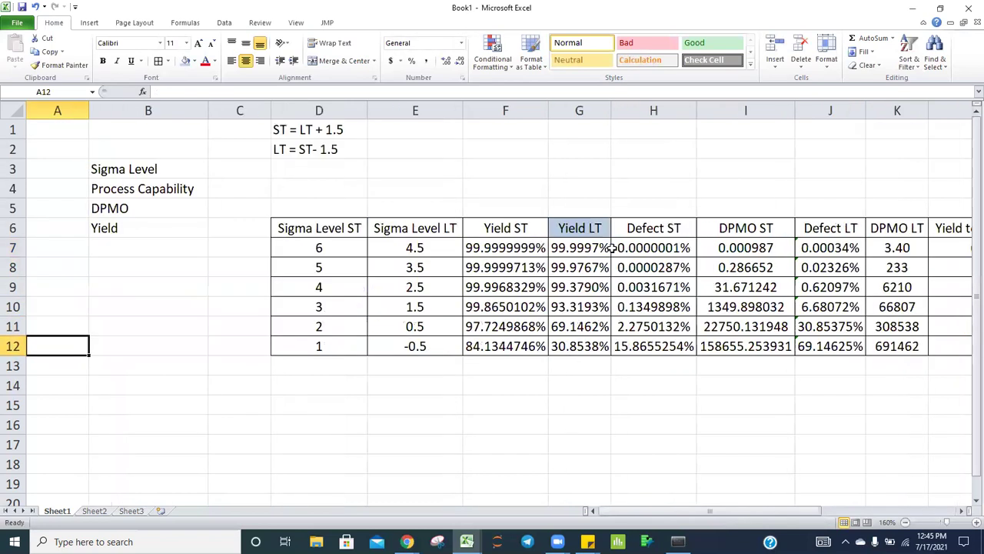
left_click_drag(425, 226, 431, 346)
left_click(496, 228)
key("Right")
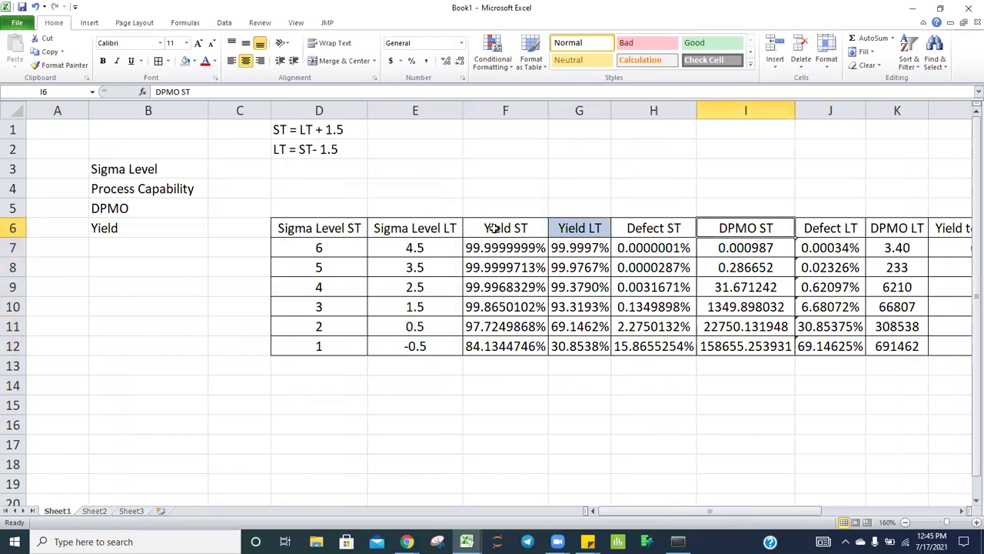
key("Right")
key("Right")
key("Right")
key("Right")
key("Right")
key("Right")
key("Right")
key("Right")
key("Right")
key("Right")
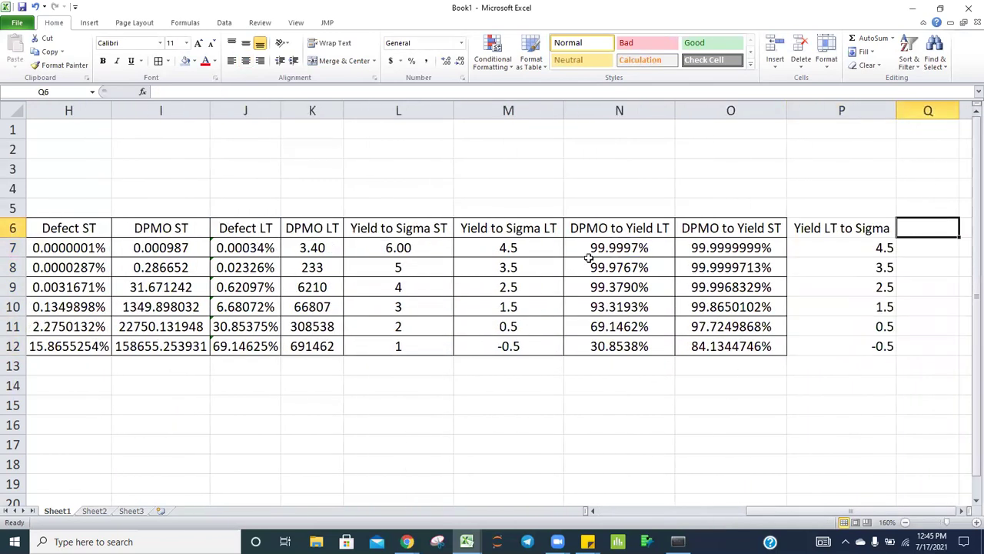
left_click_drag(816, 228, 850, 347)
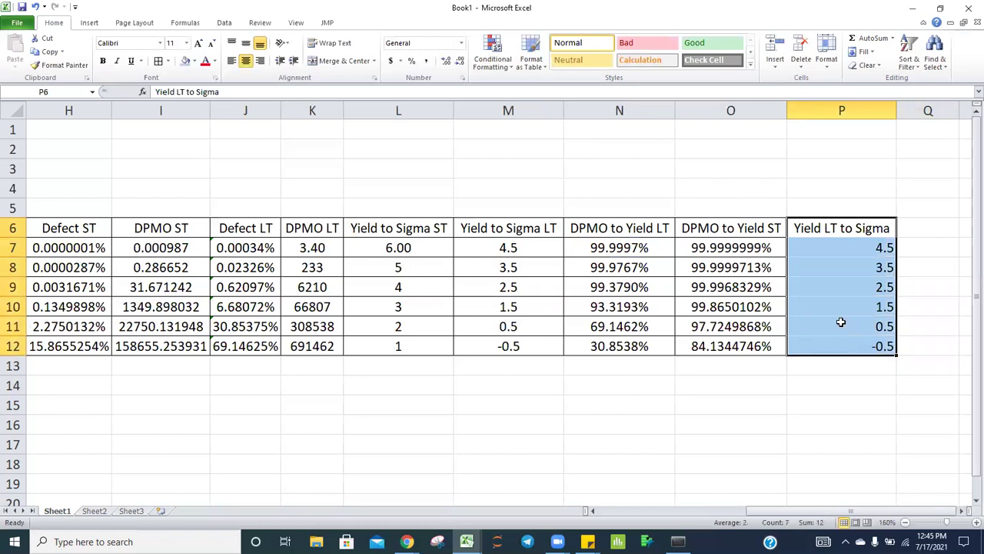
left_click(159, 62)
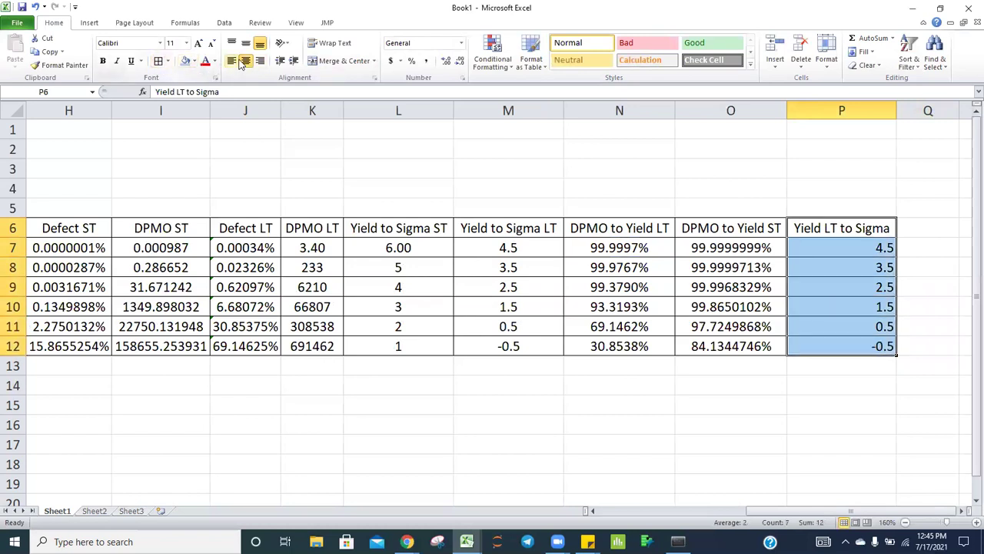
left_click(243, 61)
left_click(243, 61)
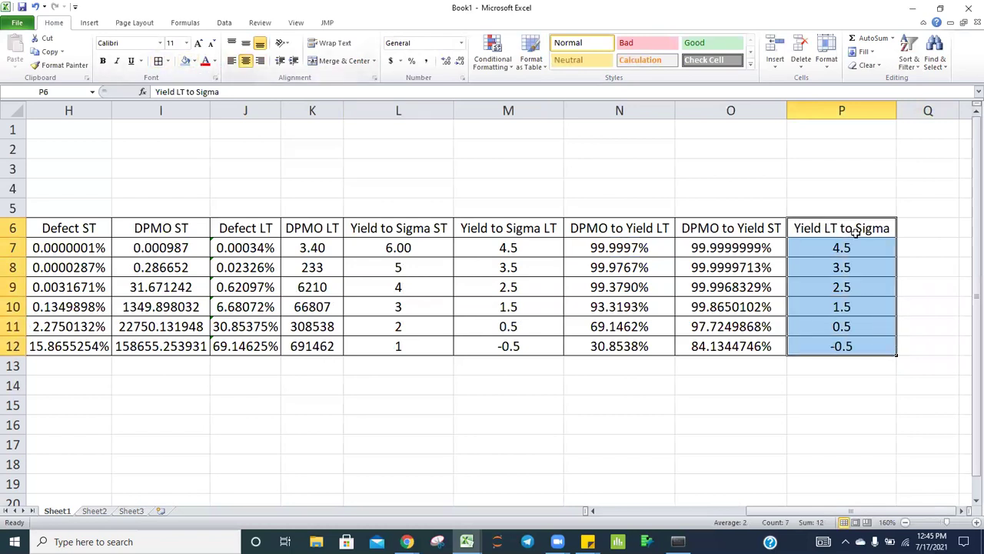
left_click(884, 228)
left_click(930, 231)
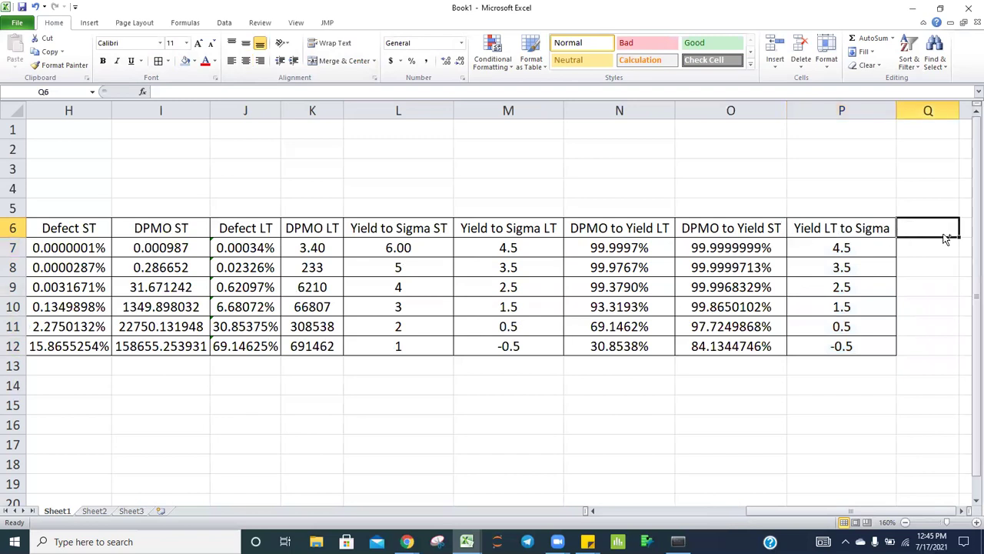
type("Yield LT to Sigma")
Step: Edit the pasted header in Q6 to read 'Yield ST to Sigma'
left_click(177, 91)
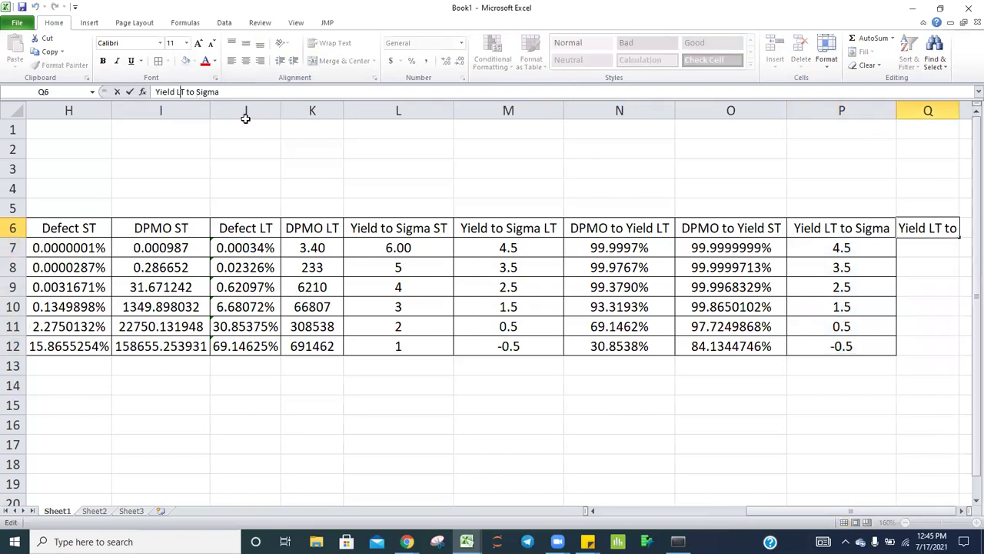
key("BackSpace")
type("s")
key("BackSpace")
type("S")
key("Return")
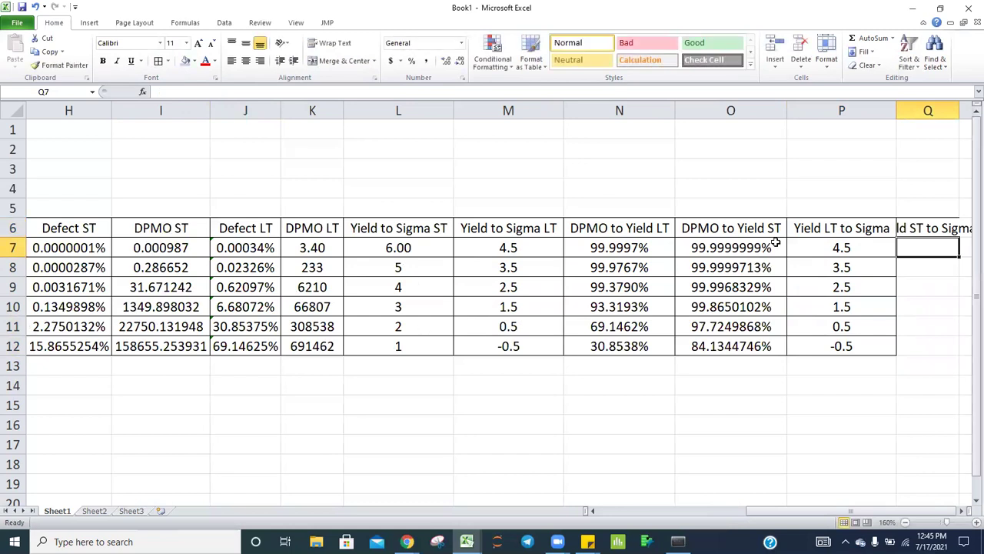
Step: Enter =NORMSINV(O7) in Q7 to convert the DPMO to Yield ST value into sigma
left_click_drag(752, 226, 745, 408)
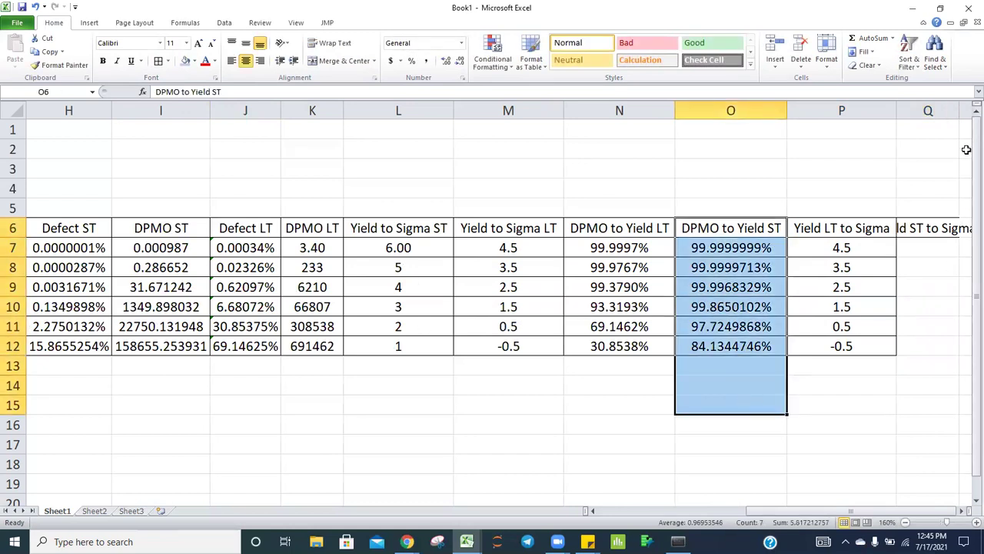
left_click(933, 251)
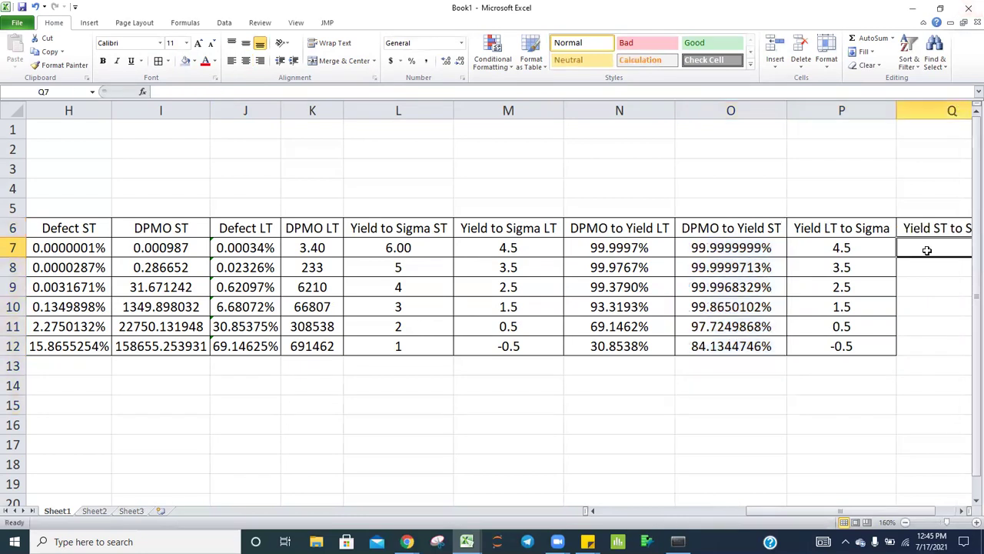
key("Right")
key("Right")
key("Left")
key("Left")
type("=")
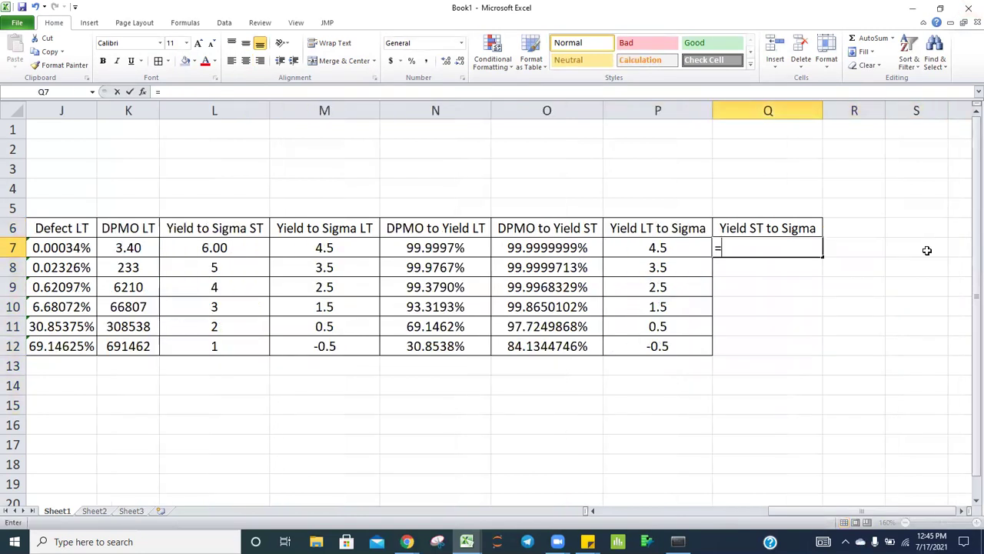
type("NORMSINV(")
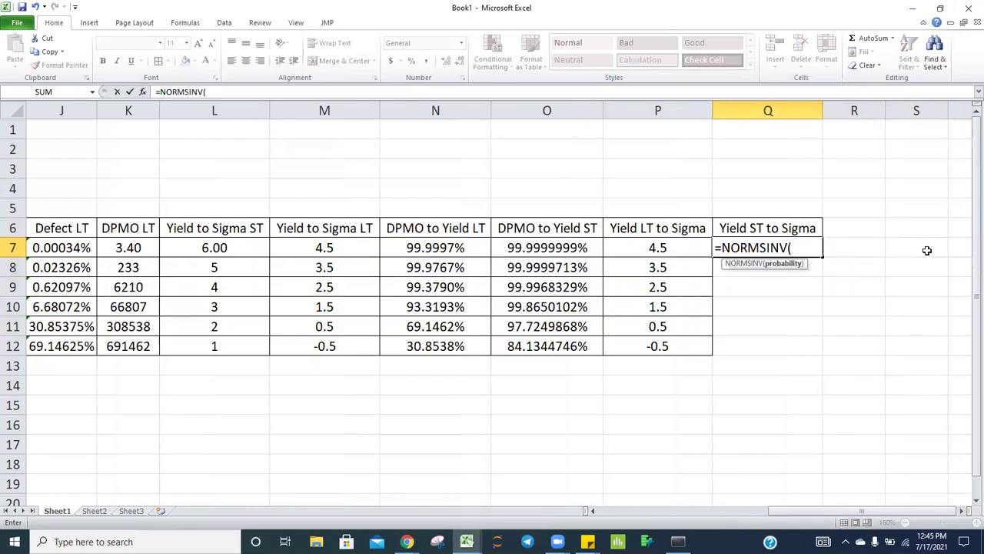
left_click(552, 248)
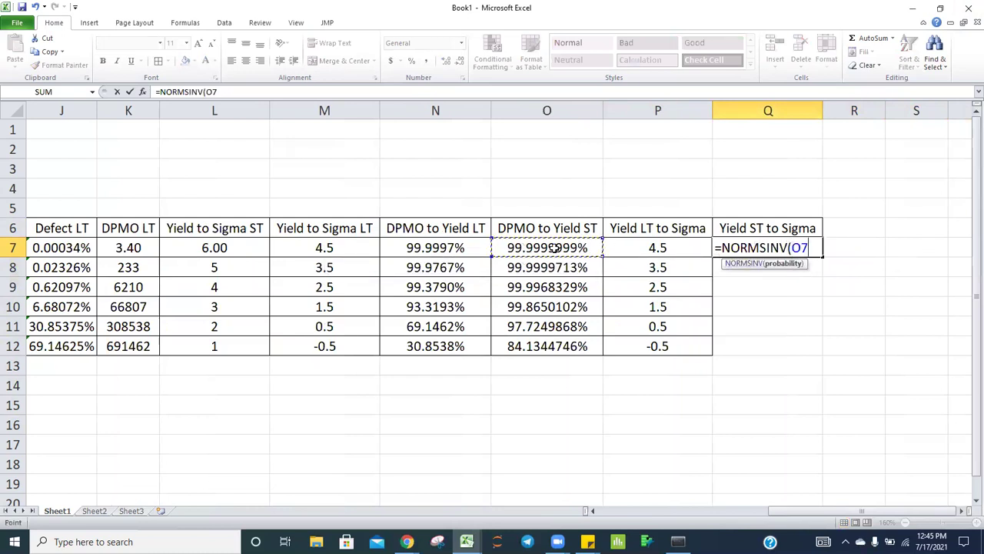
type(")")
key("Return")
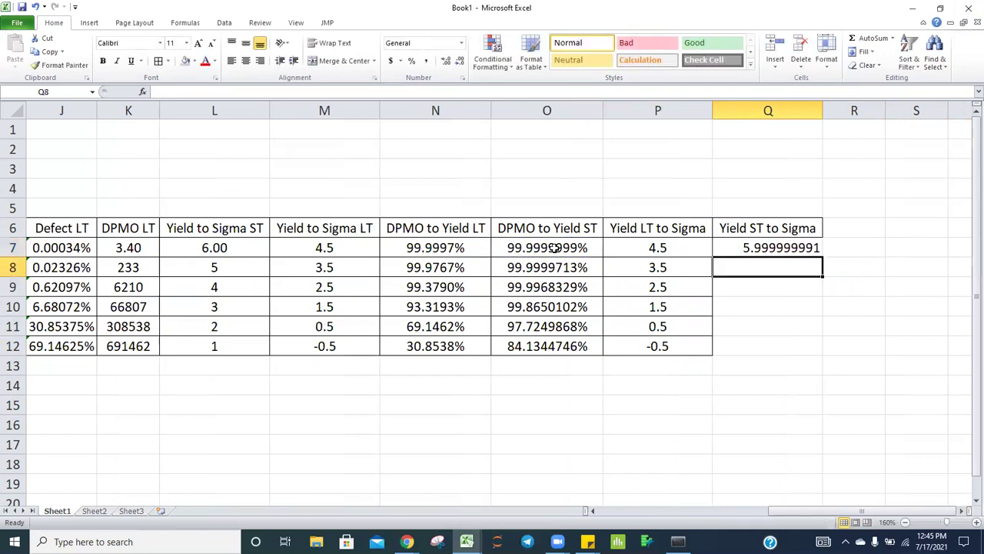
Step: Reduce Q7 to one decimal place and centre cells Q7 to Q12
left_click(757, 247)
left_click(460, 61)
left_click(459, 61)
left_click(459, 61)
left_click(459, 62)
left_click(459, 61)
left_click(459, 61)
left_click(459, 61)
left_click(459, 61)
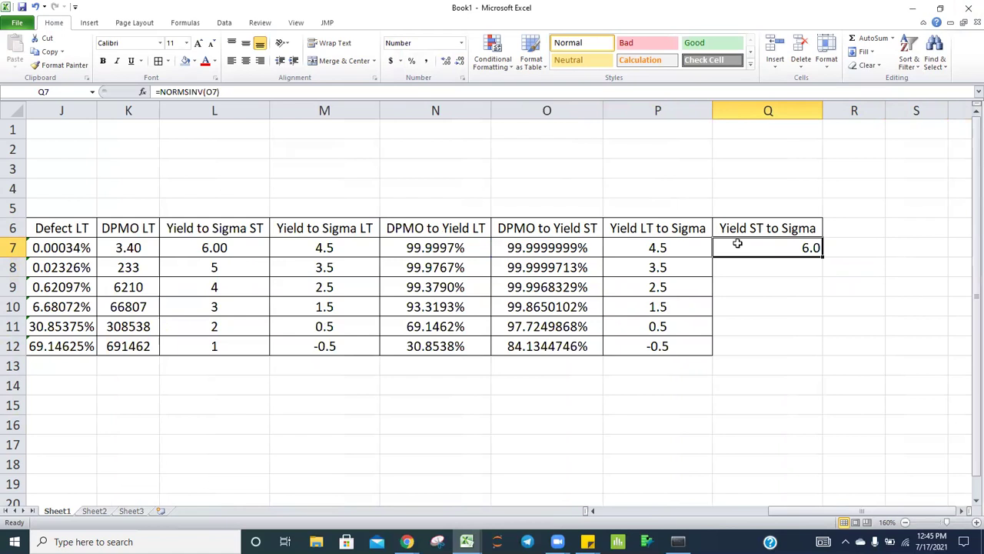
left_click_drag(737, 244, 736, 341)
left_click(245, 62)
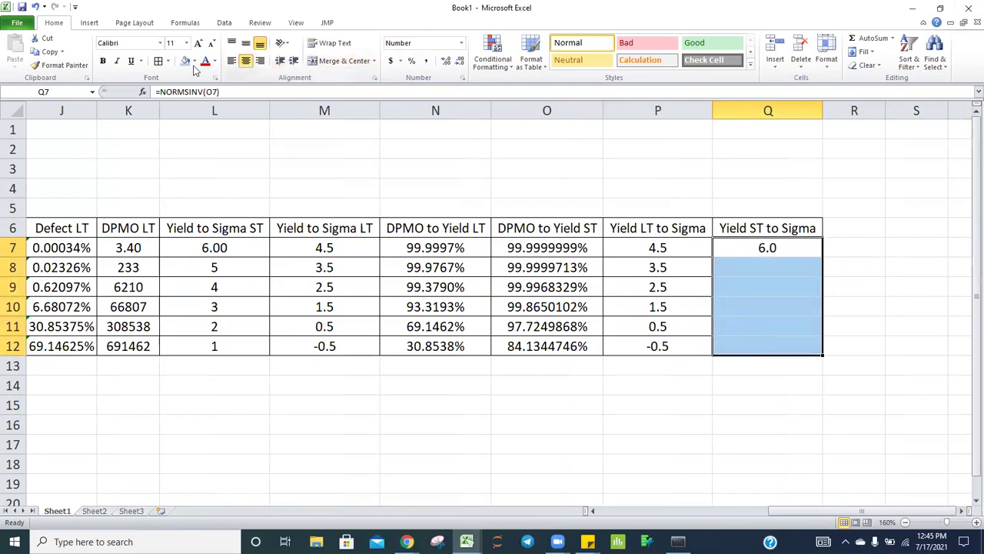
Step: Enter =NORMSINV(O8) in Q8
left_click(755, 268)
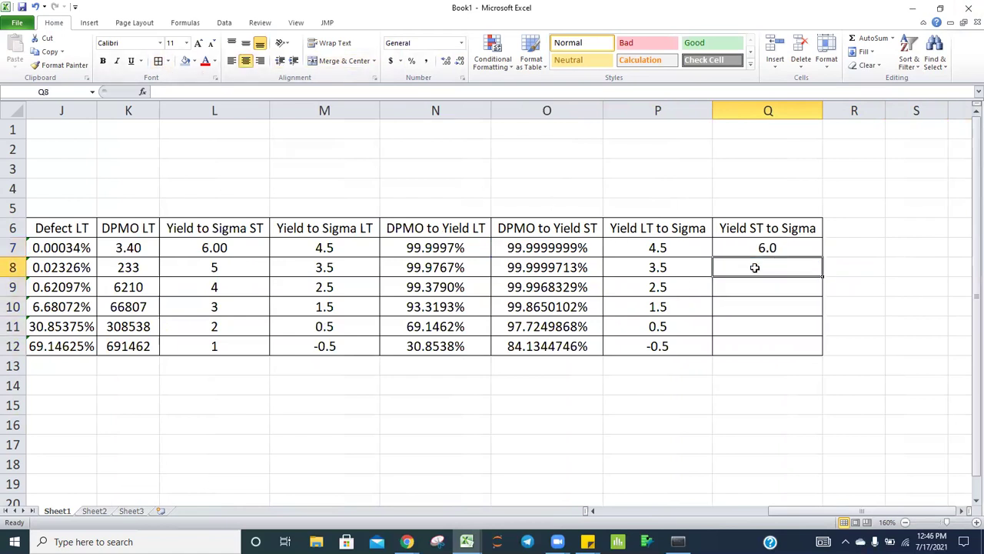
type("=NO")
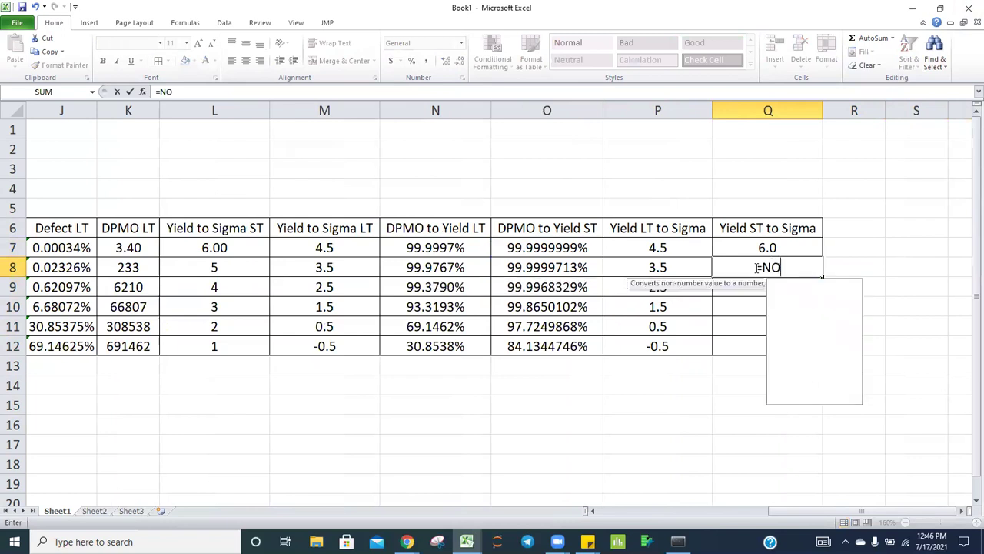
type("RMSIN")
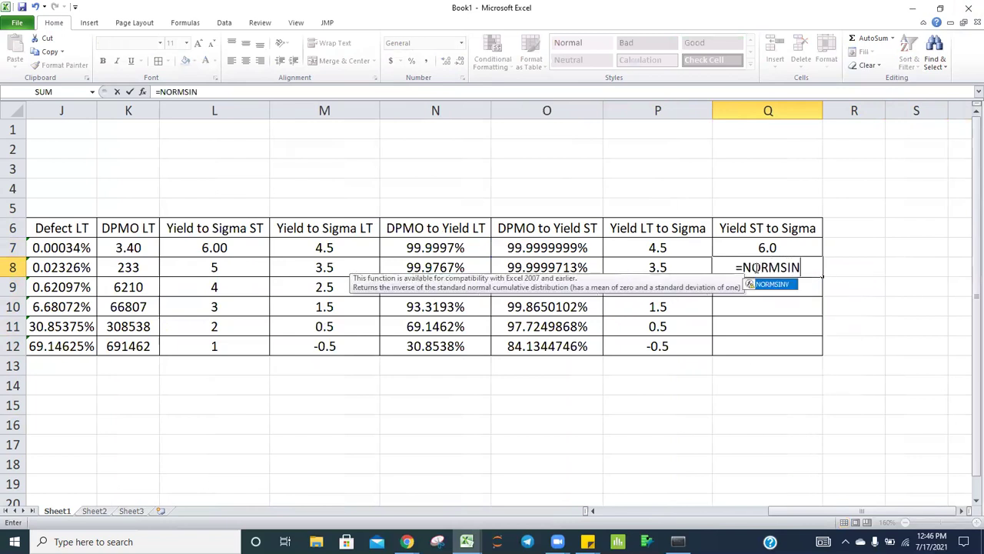
type("V(")
key("Left")
key("Left")
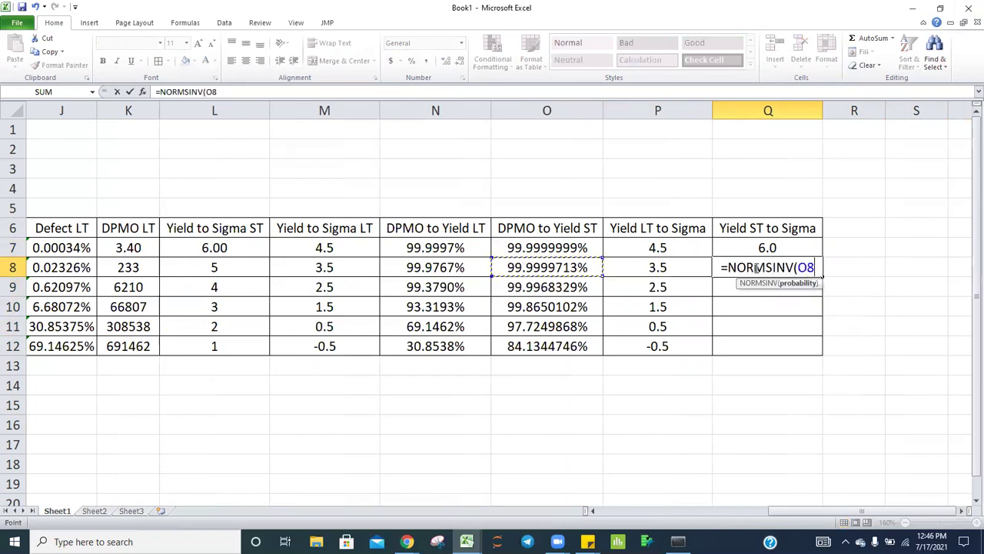
type(")")
key("Return")
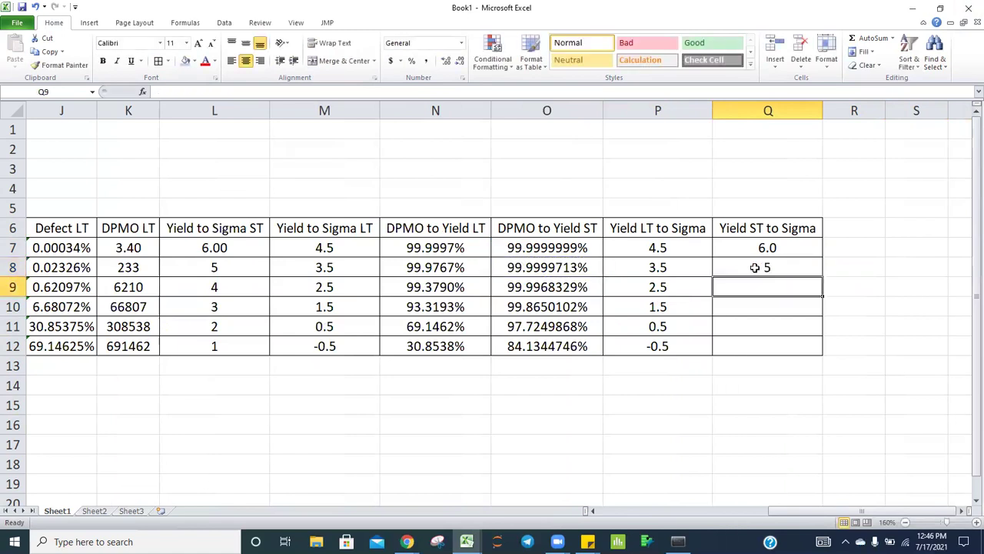
Step: Fill the NORMSINV formula down through Q9 to Q12 with Ctrl+D, giving sigma values down to 1
key("ctrl+d")
key("Return")
key("ctrl+d")
key("Return")
key("ctrl+d")
key("Return")
key("ctrl+d")
key("Return")
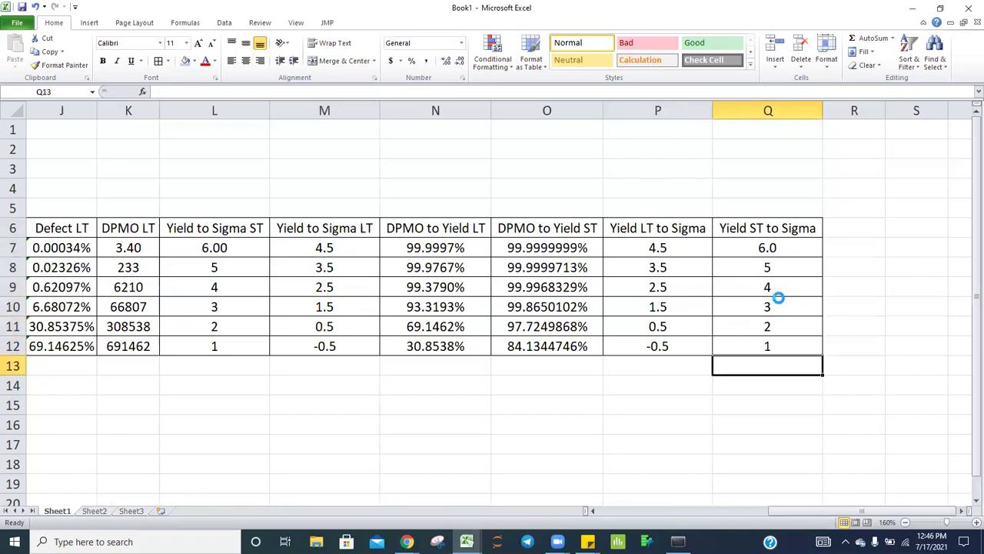
key("F12")
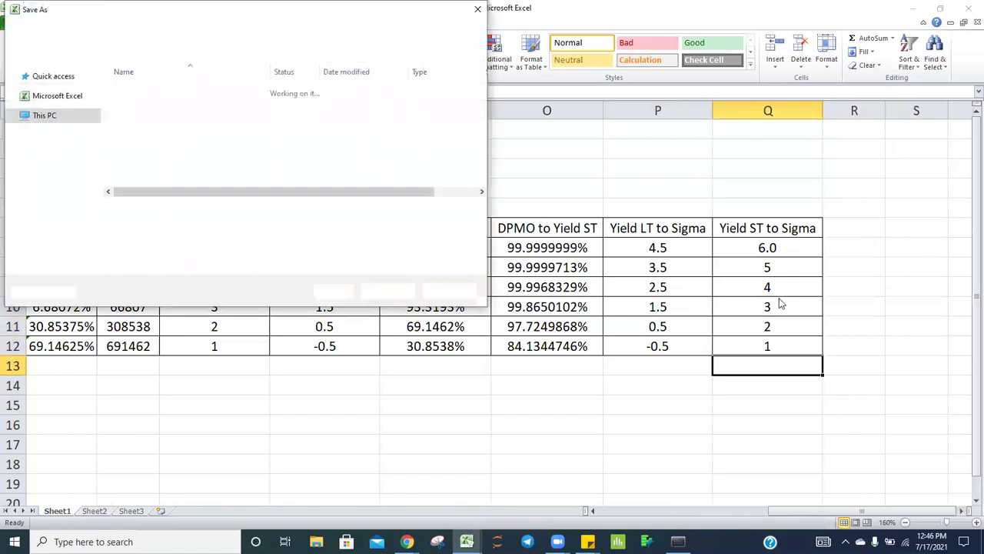
left_click(449, 290)
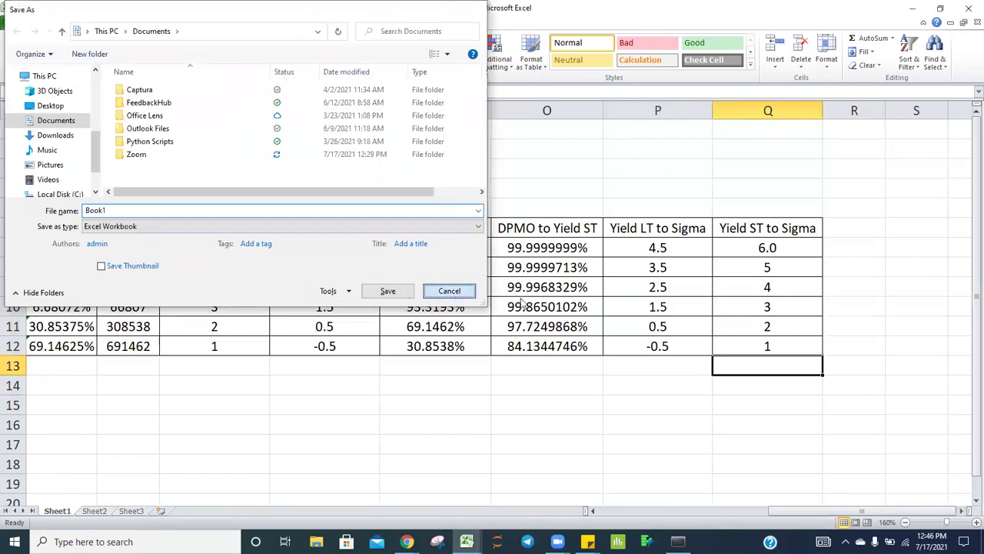
left_click(546, 287)
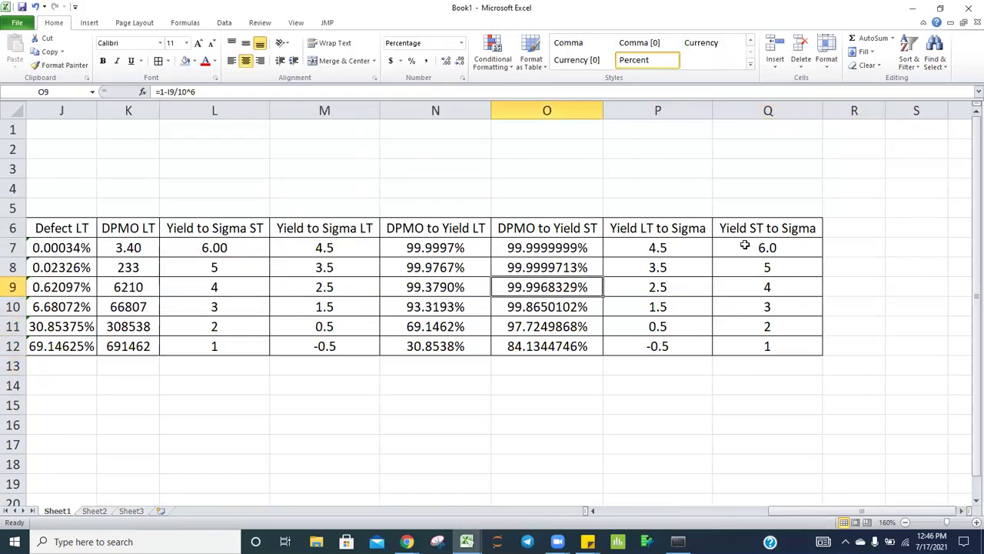
left_click(769, 247)
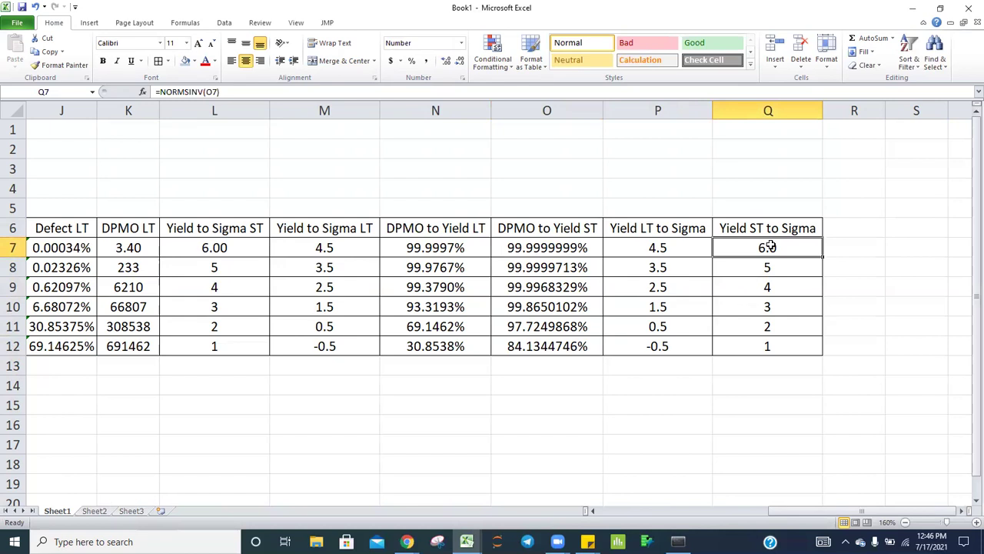